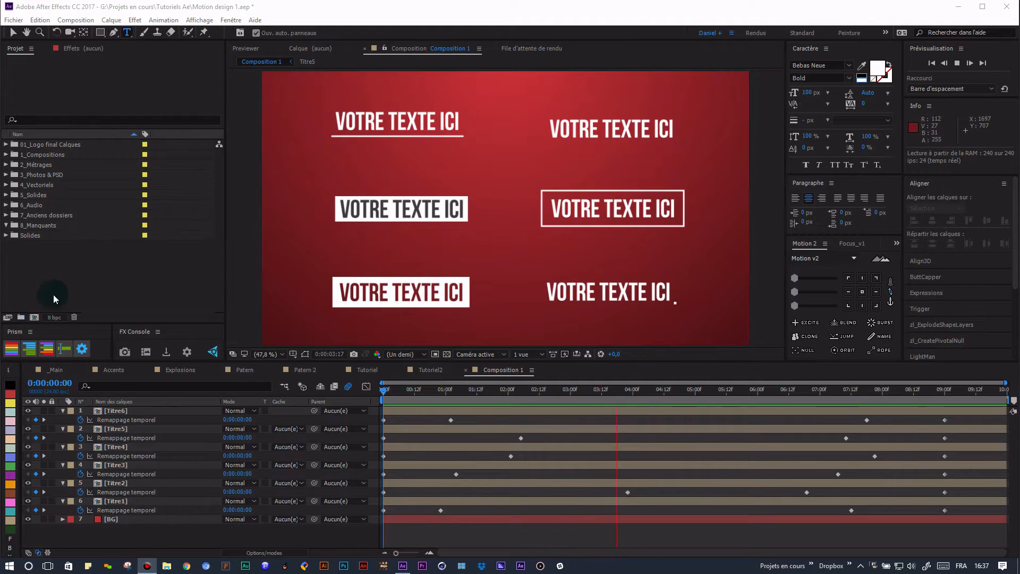
# Step: Create a new composition named Tutoriel with the HDTV 1080 24 preset and a 10-second duration
pyautogui.click(34, 318)
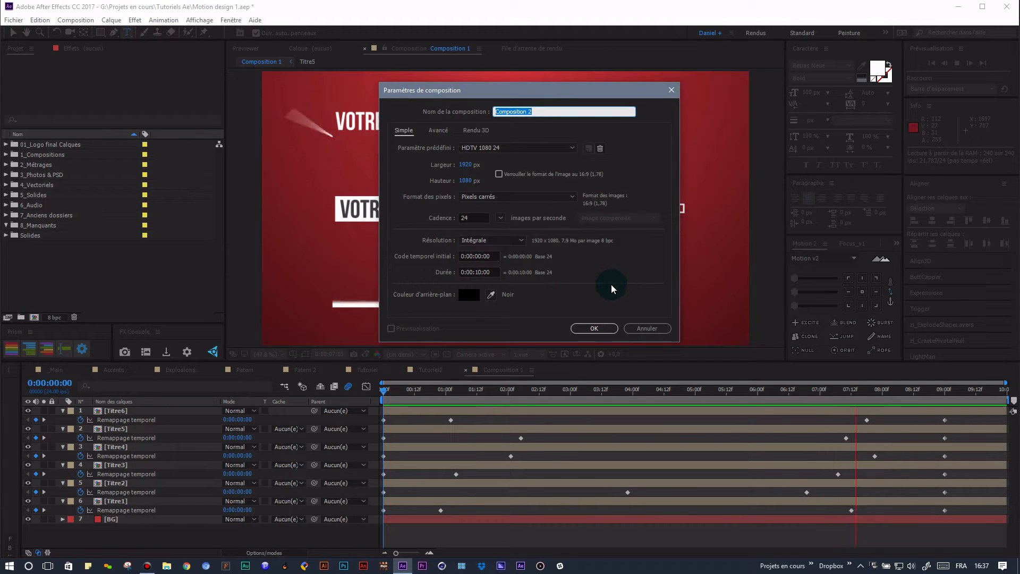
pyautogui.write('Tu')
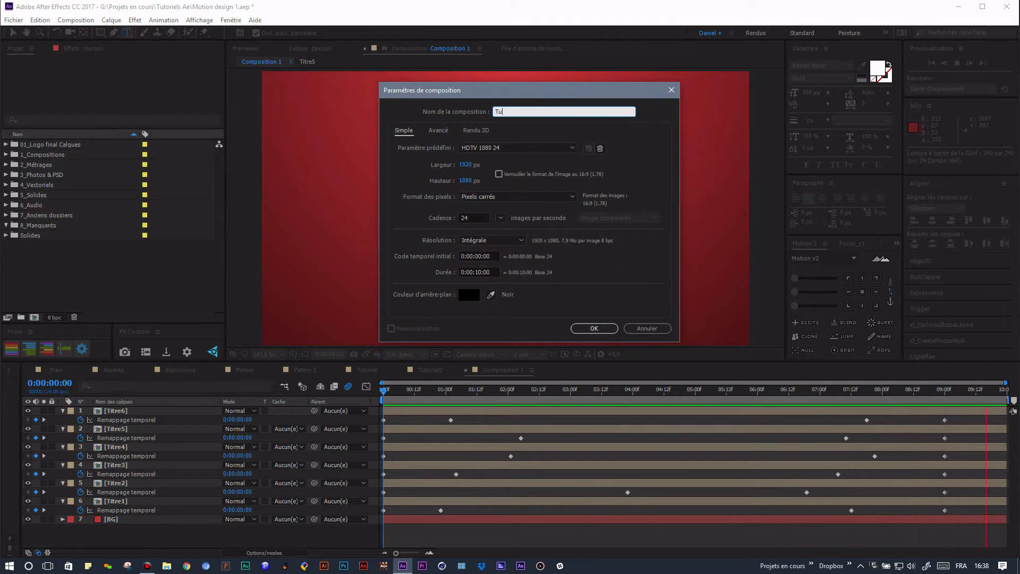
pyautogui.write('toriel')
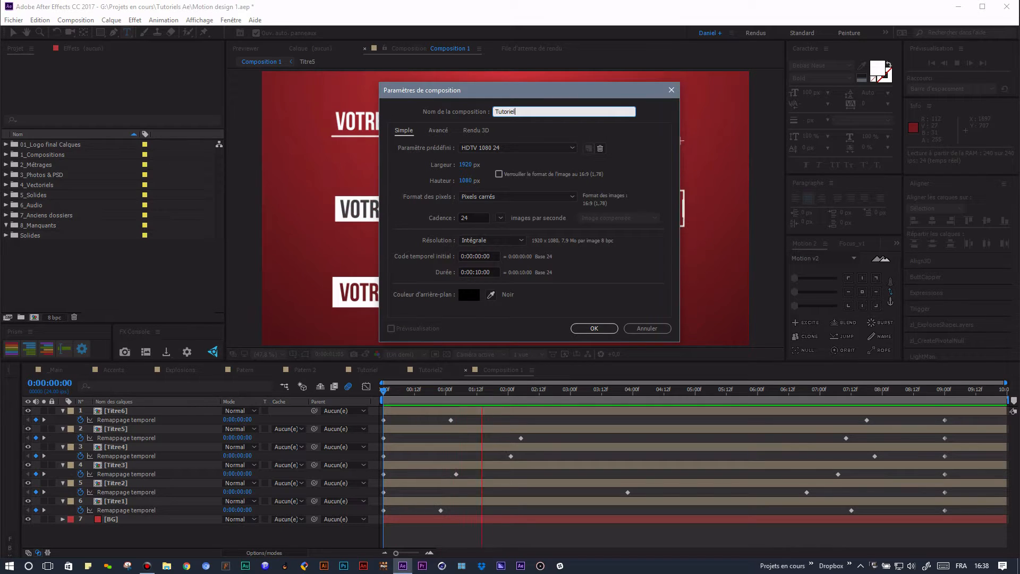
pyautogui.click(595, 329)
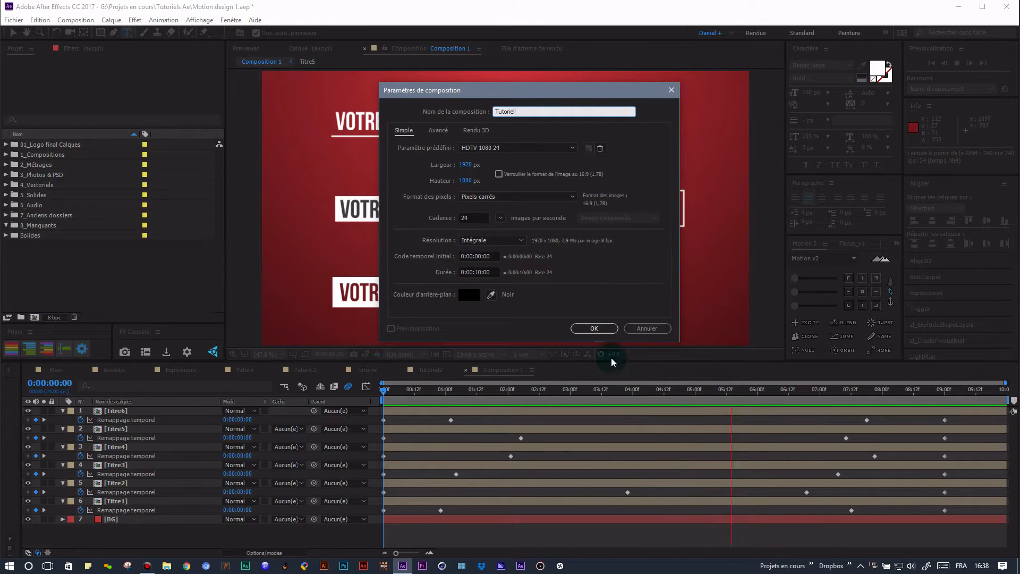
pyautogui.click(602, 328)
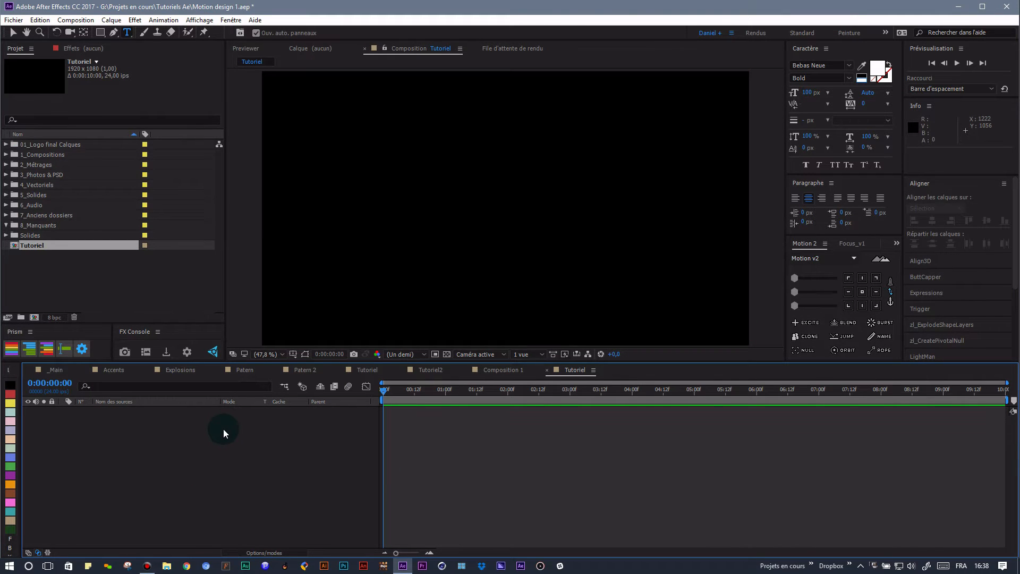
# Step: Copy the BG layer from Composition 1 into the Tutoriel composition and lock it there
pyautogui.click(506, 370)
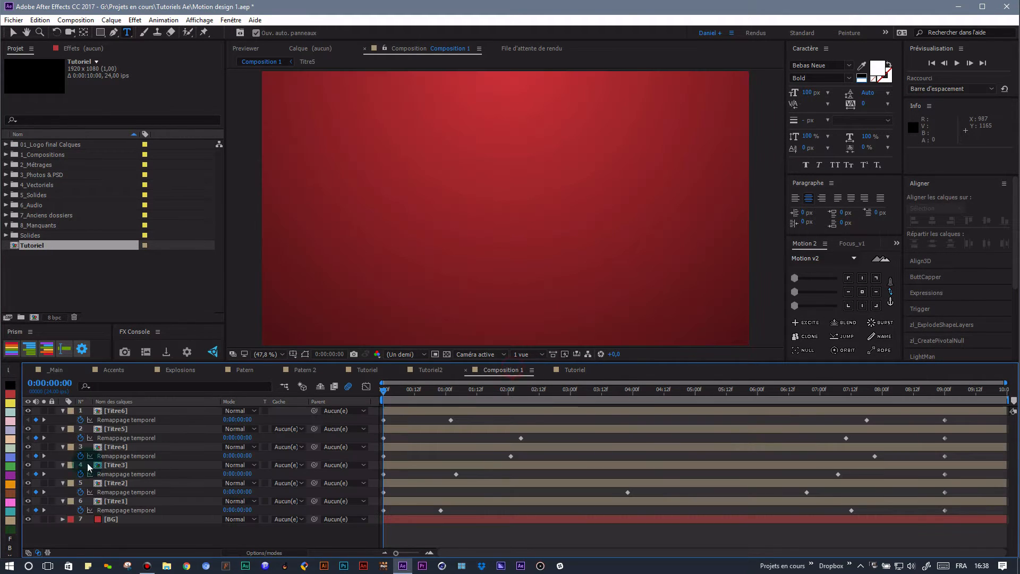
pyautogui.click(117, 523)
pyautogui.hotkey('ctrl', 'c')
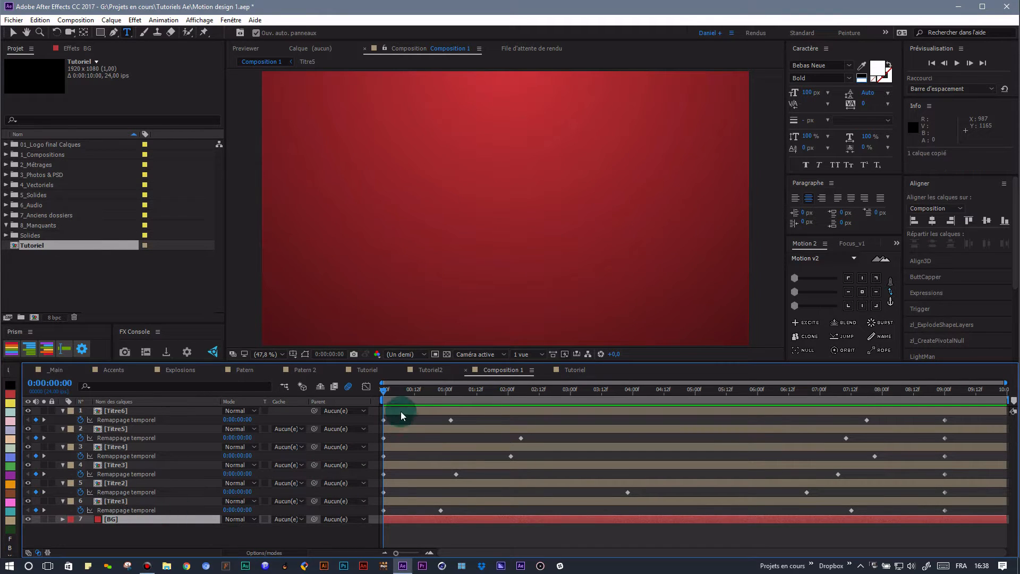
pyautogui.click(573, 370)
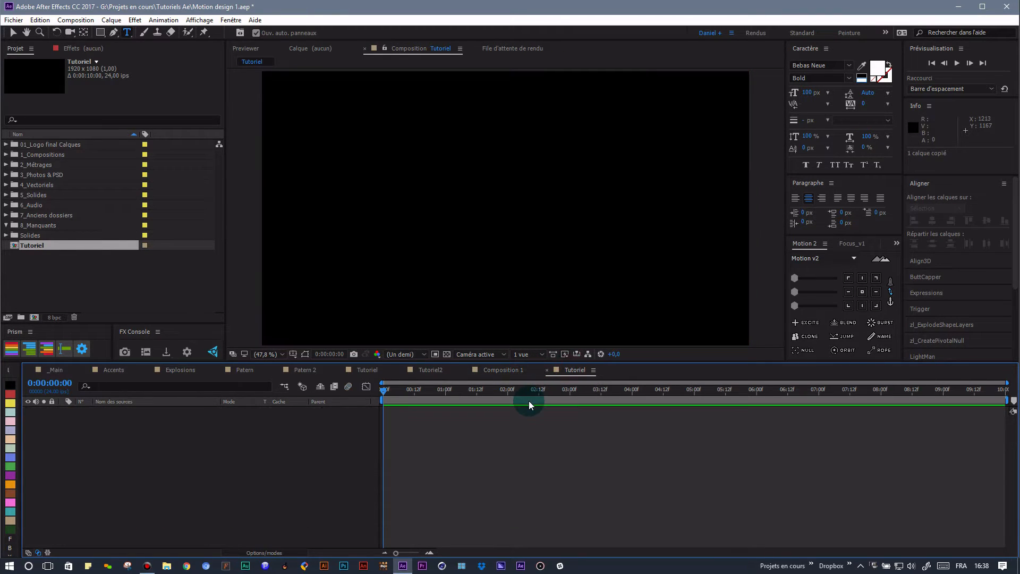
pyautogui.hotkey('ctrl', 'v')
pyautogui.click(51, 411)
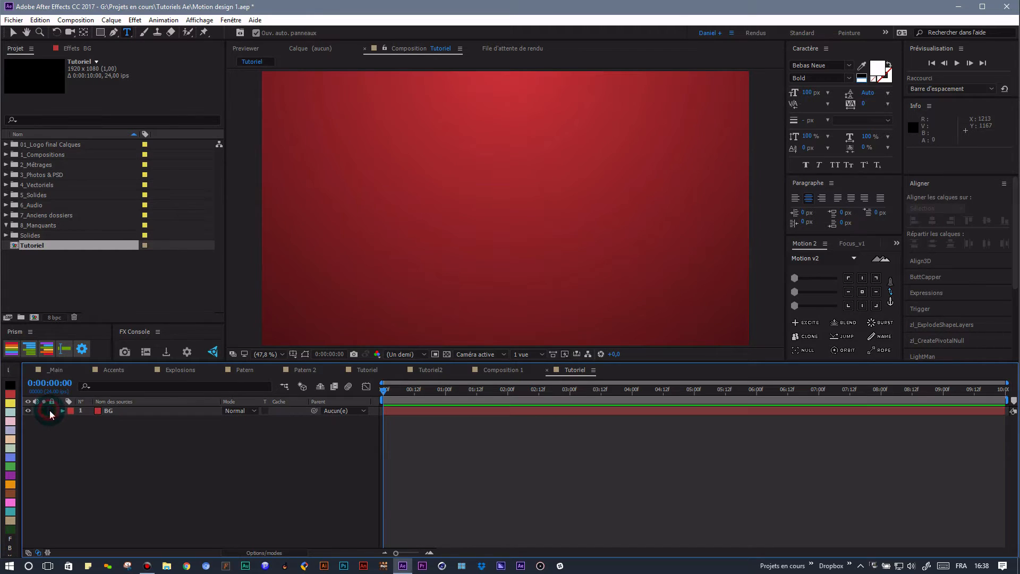
pyautogui.click(528, 248)
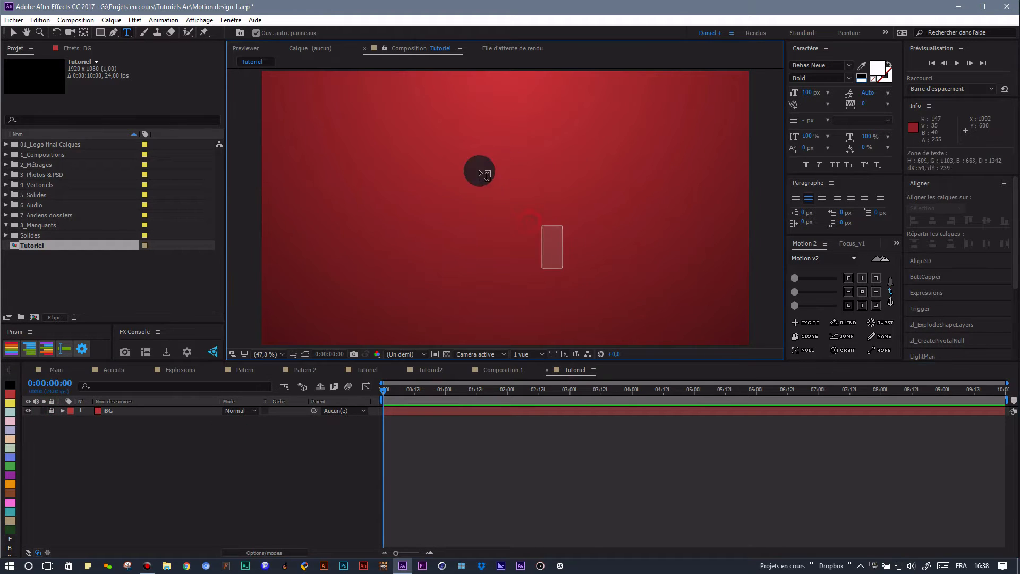
pyautogui.click(170, 410)
pyautogui.press('Delete')
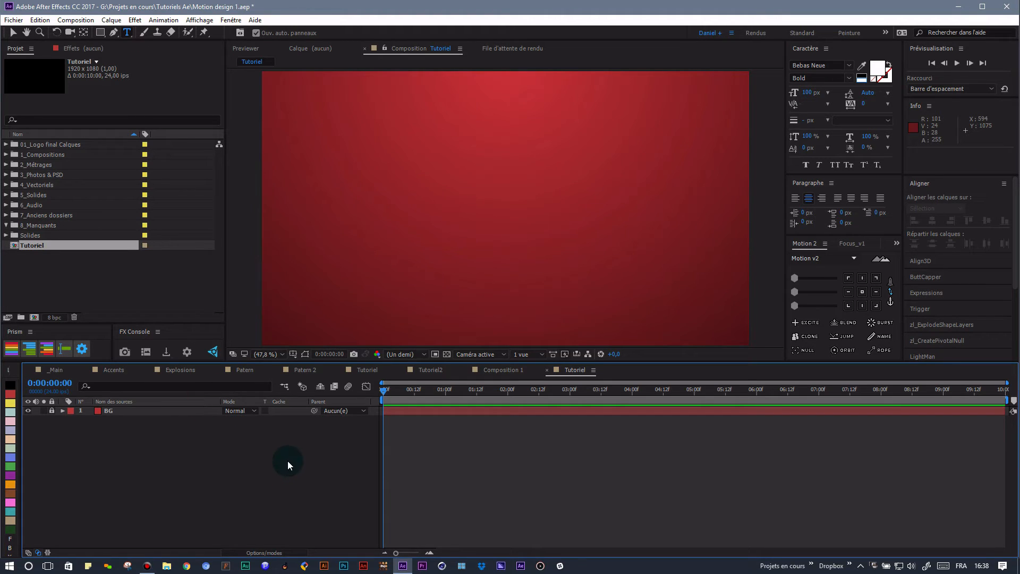
# Step: Create a text layer in the Tutoriel composition reading "Votre texte ici"
pyautogui.rightClick(274, 464)
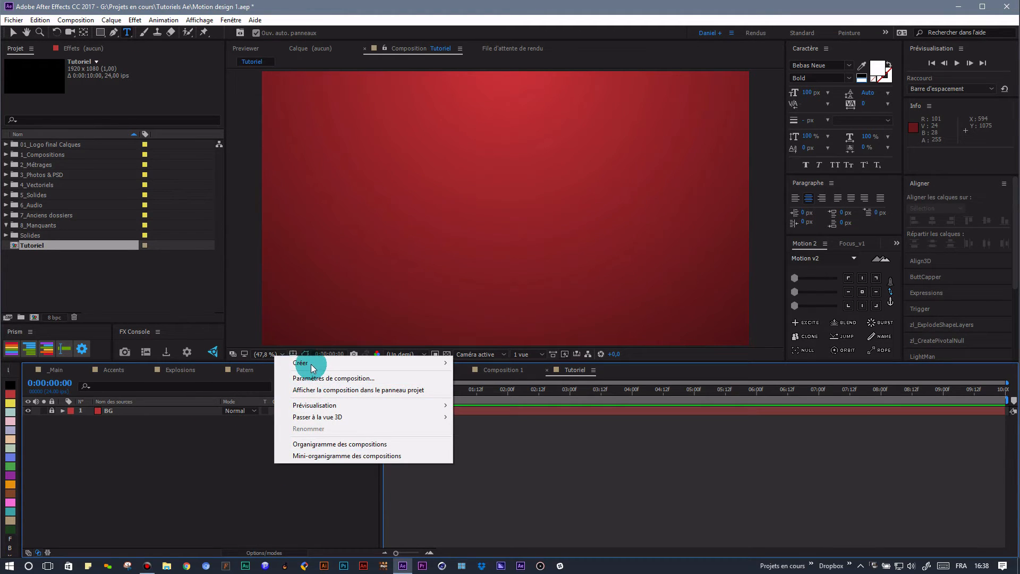
pyautogui.moveTo(311, 365)
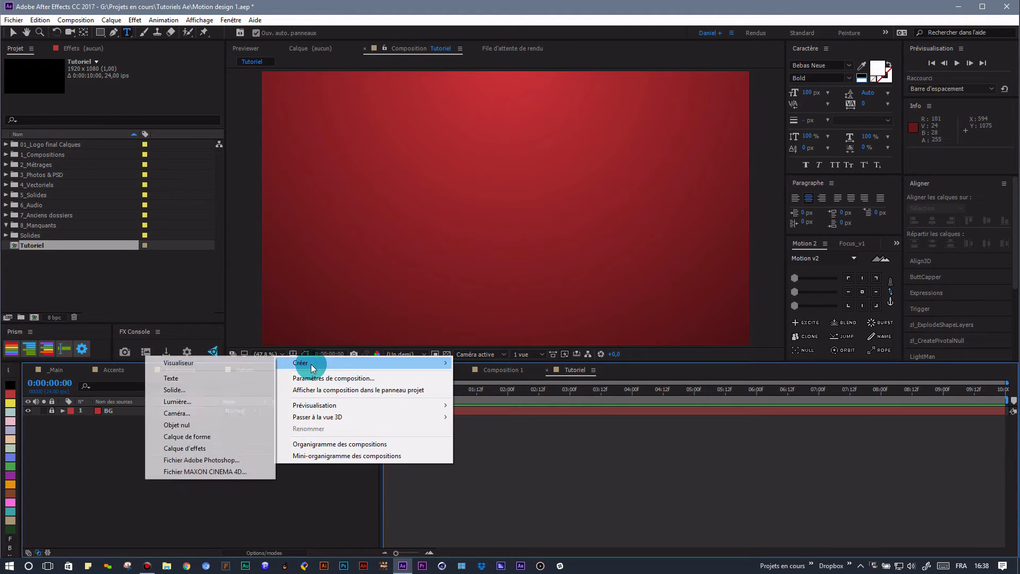
pyautogui.click(206, 380)
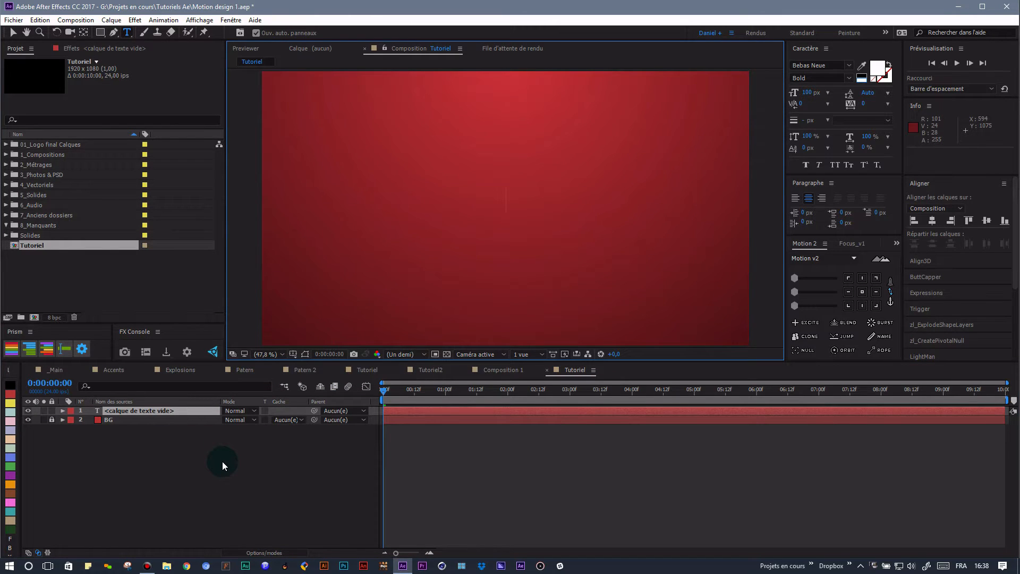
pyautogui.write('Votre')
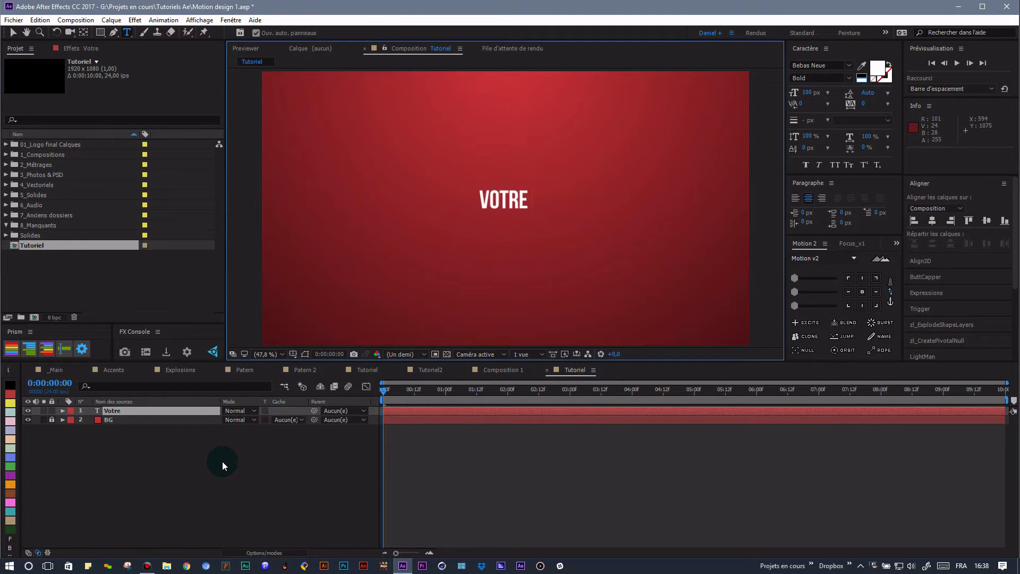
pyautogui.write(' texte ici')
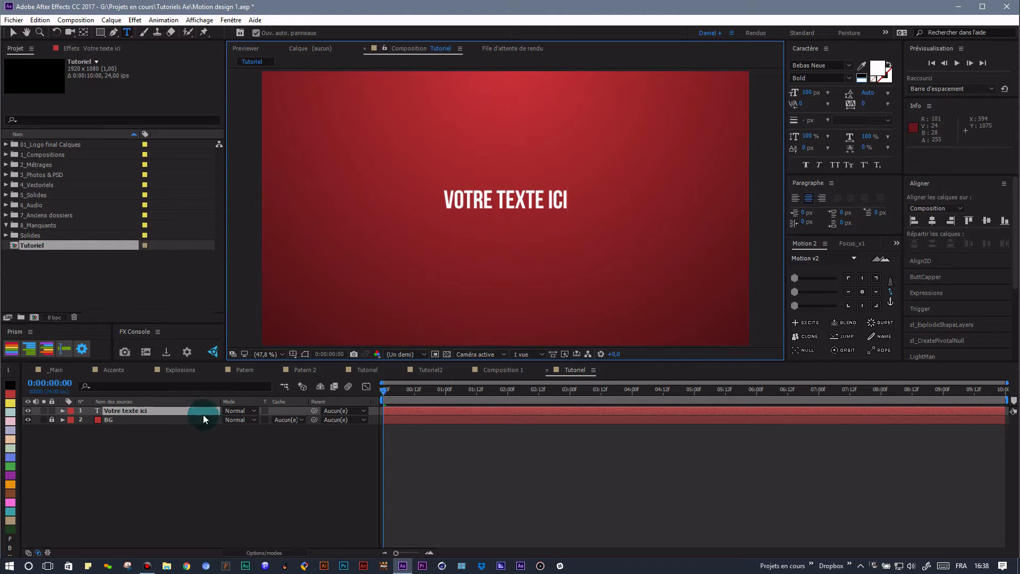
pyautogui.click(189, 410)
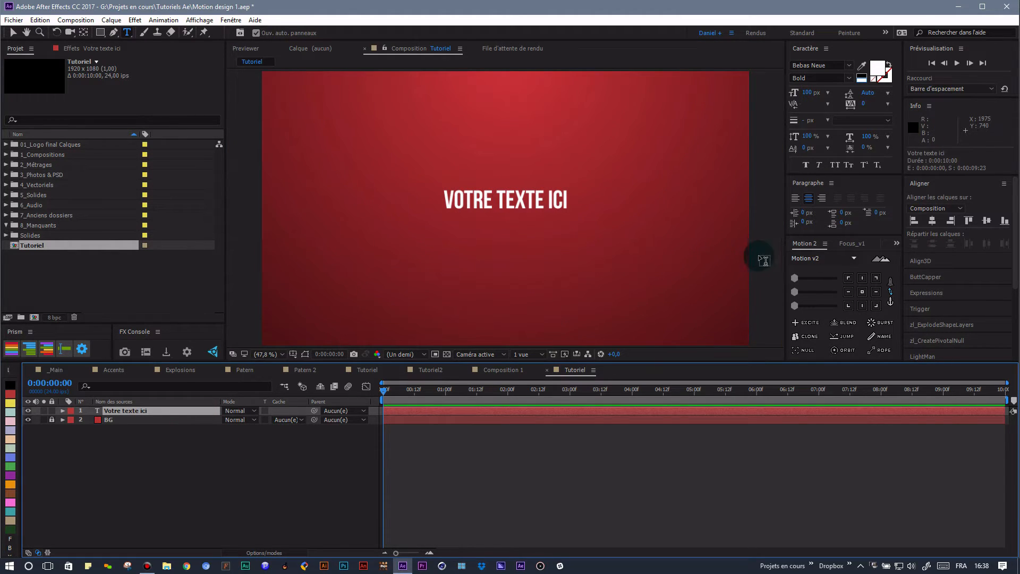
# Step: Centre the text layer horizontally and vertically in the composition
pyautogui.click(180, 414)
pyautogui.click(305, 354)
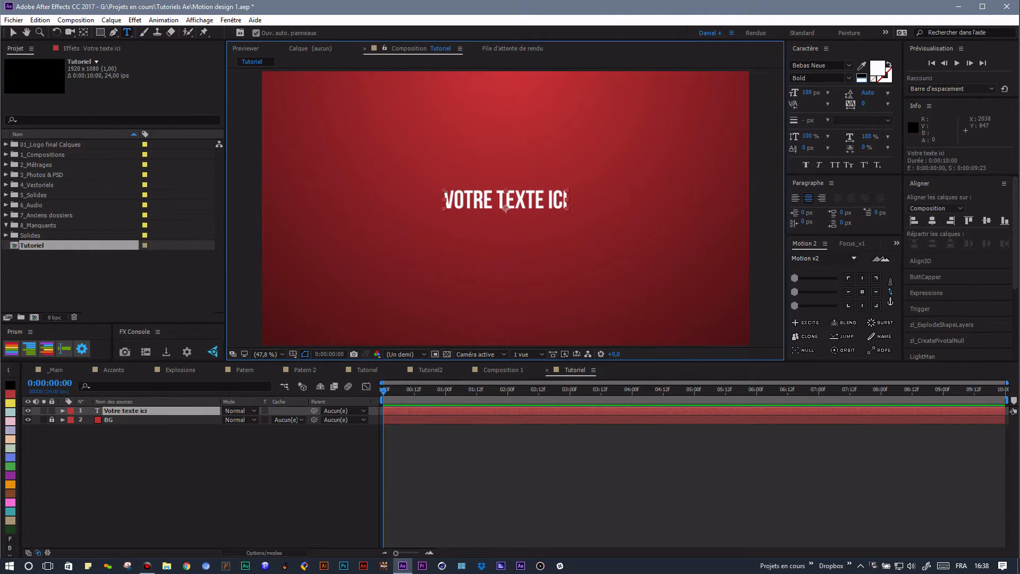
pyautogui.click(932, 221)
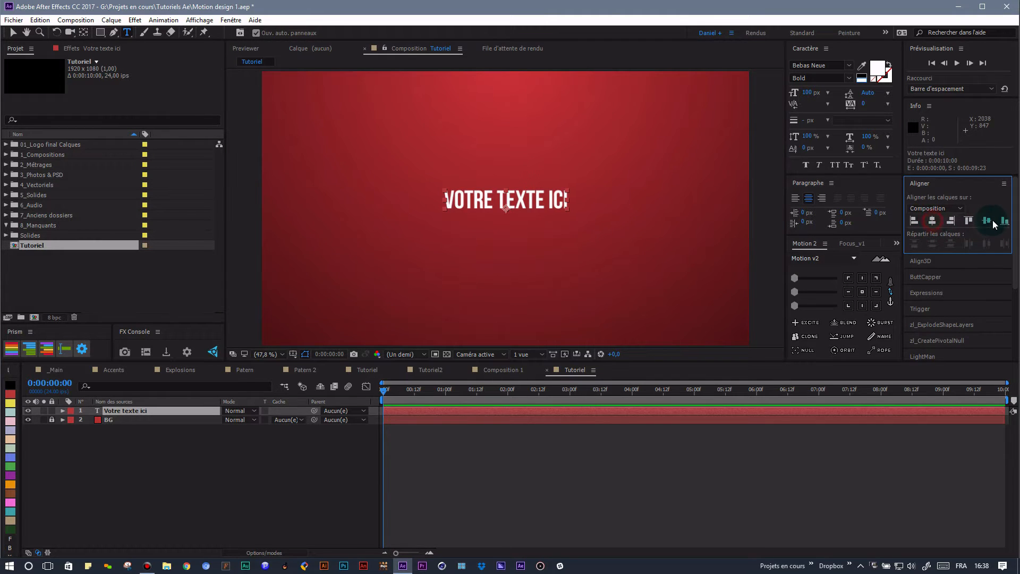
pyautogui.click(987, 222)
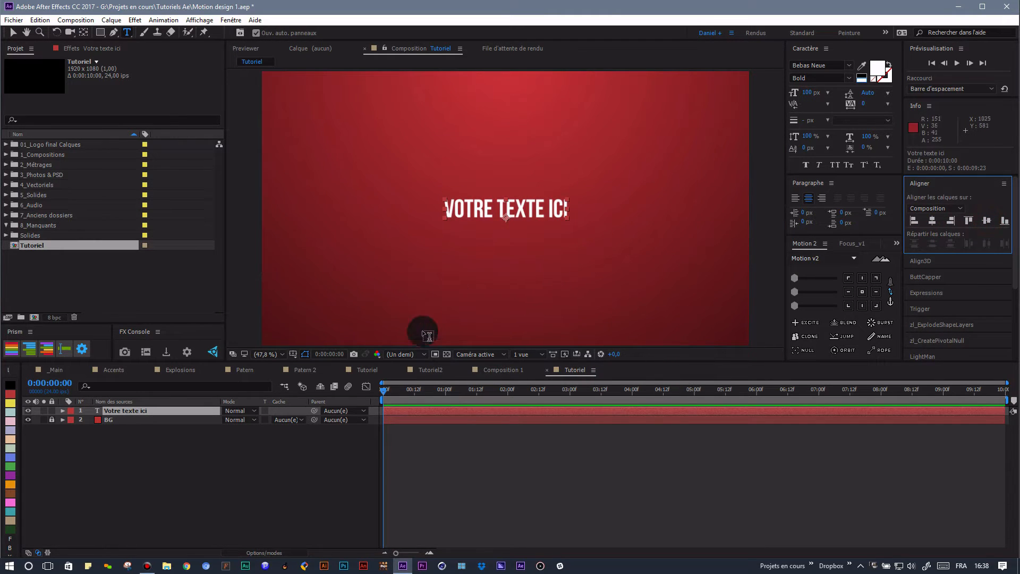
# Step: Move the text layer's anchor point to the centre of the text with Motion 2
pyautogui.click(176, 412)
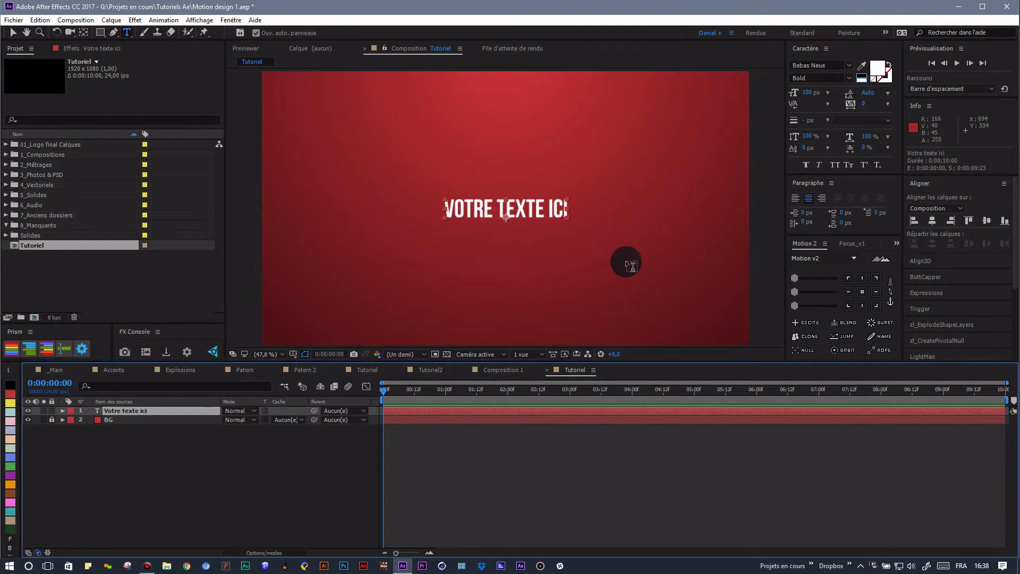
pyautogui.click(861, 293)
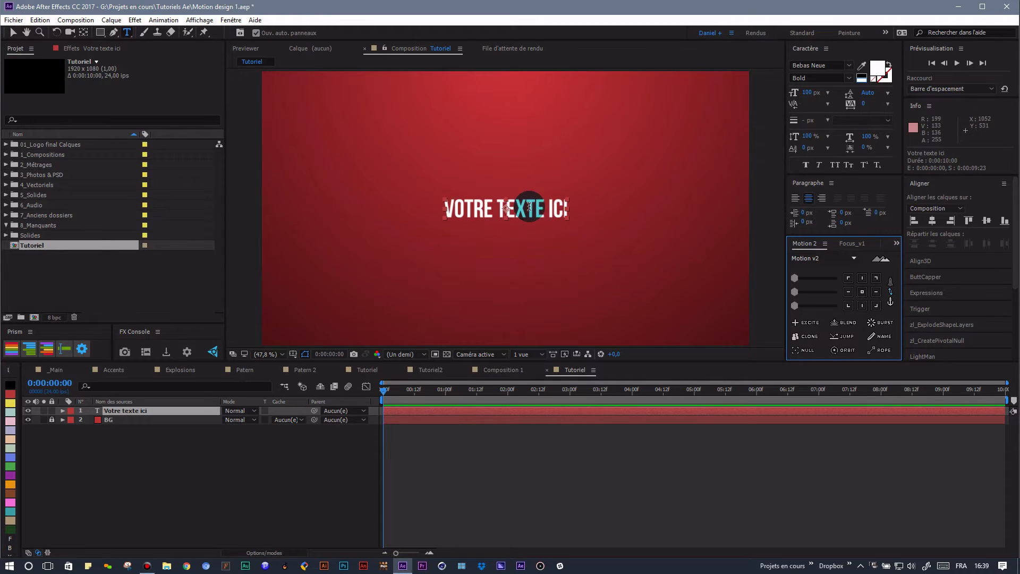
pyautogui.click(133, 386)
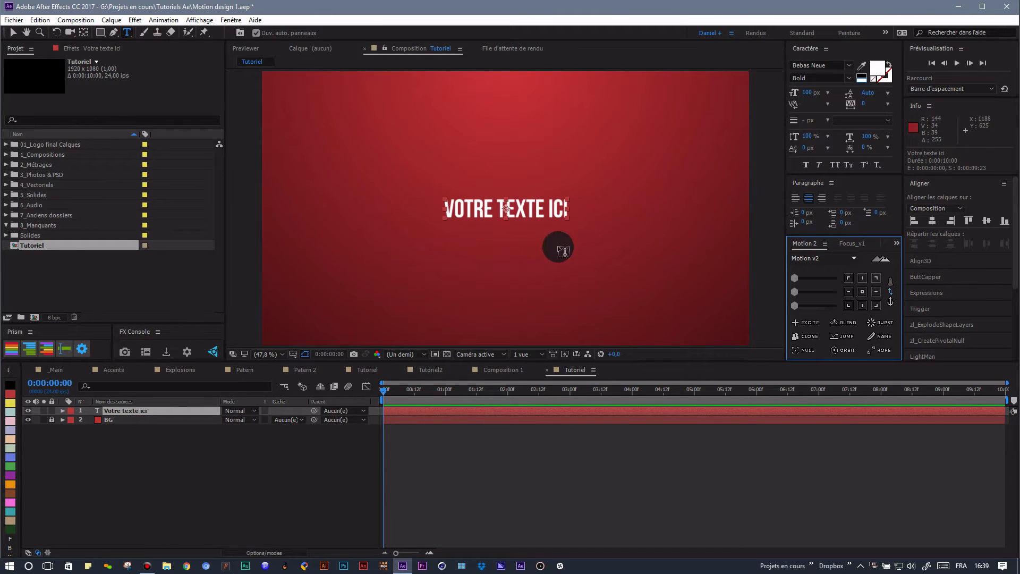
pyautogui.click(315, 455)
# Step: Create an empty shape layer above the "Votre texte ici" text layer
pyautogui.click(181, 435)
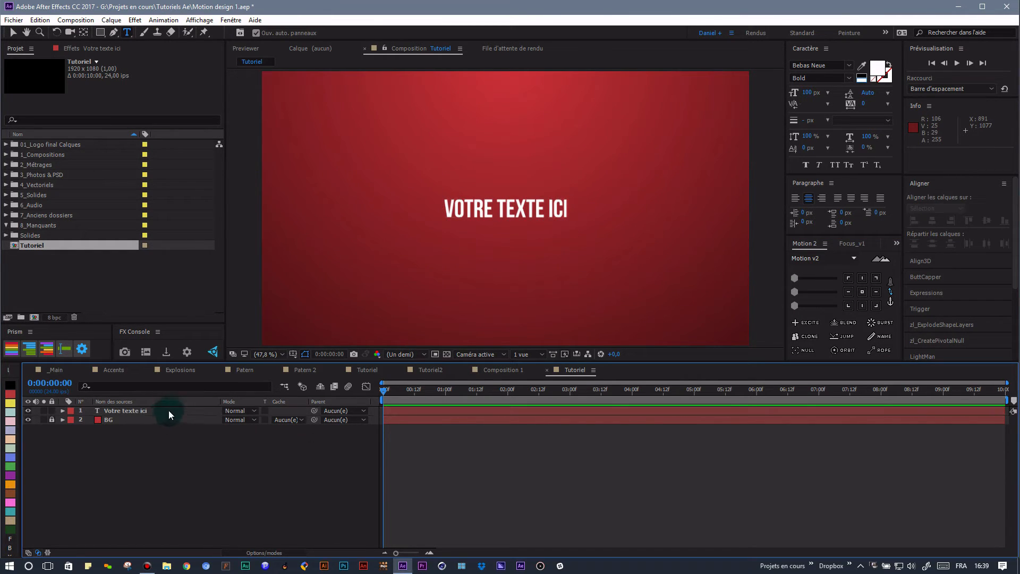
pyautogui.click(168, 410)
pyautogui.rightClick(229, 454)
pyautogui.click(284, 352)
pyautogui.click(173, 421)
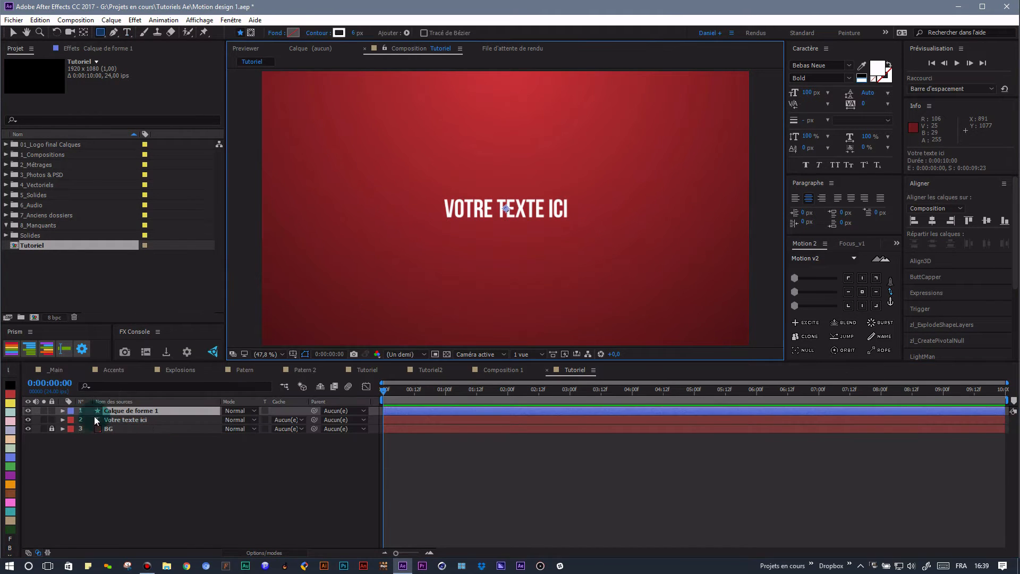
# Step: Add a rectangle path to the shape layer and set its size to 518 by 100 with proportions unconstrained
pyautogui.click(63, 410)
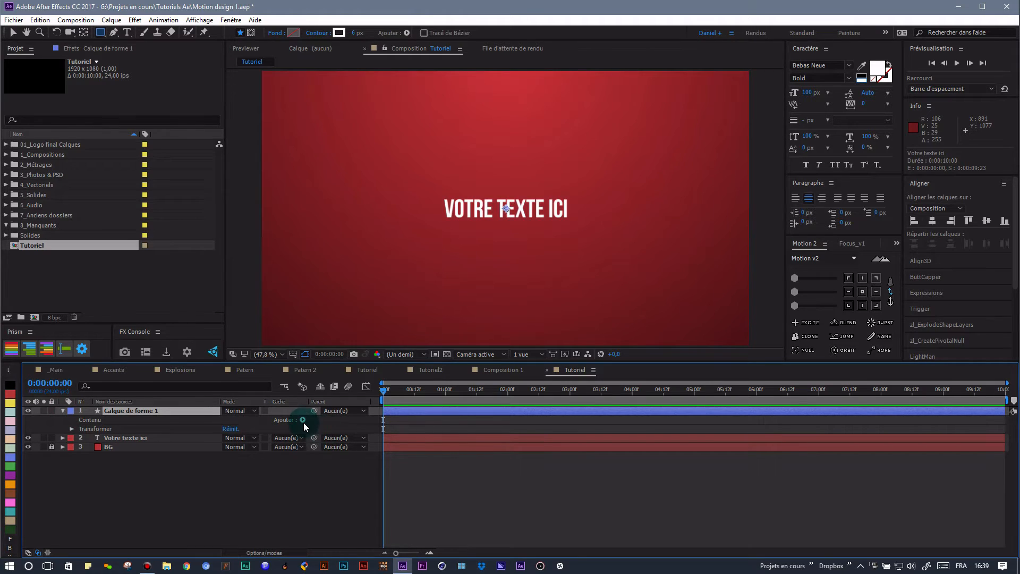
pyautogui.click(302, 420)
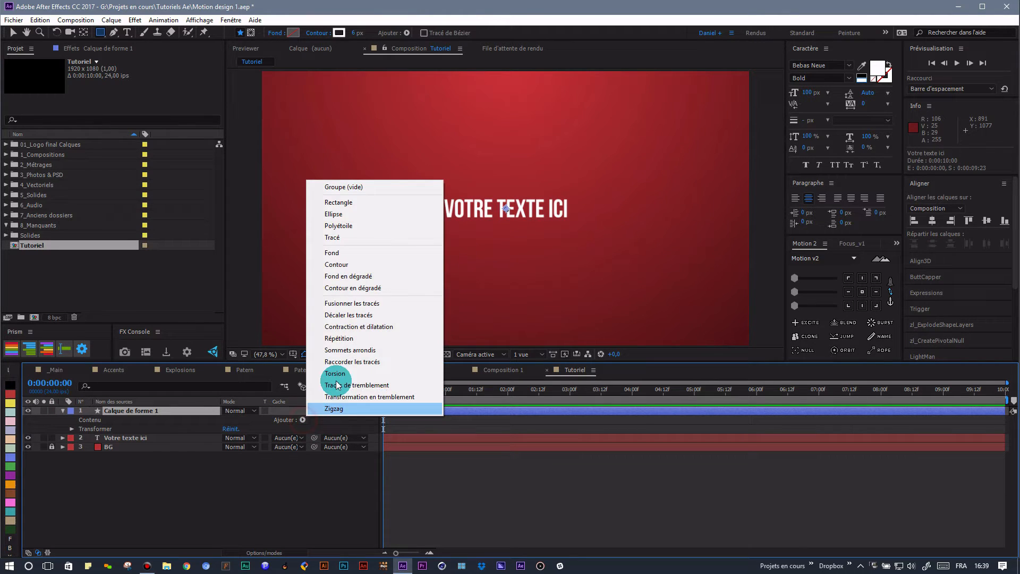
pyautogui.click(344, 203)
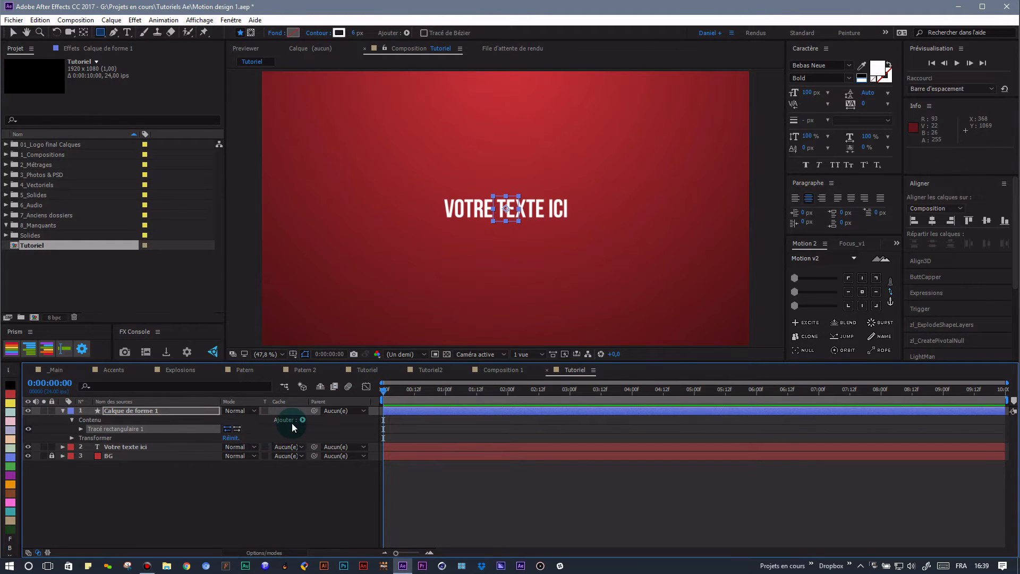
pyautogui.click(80, 429)
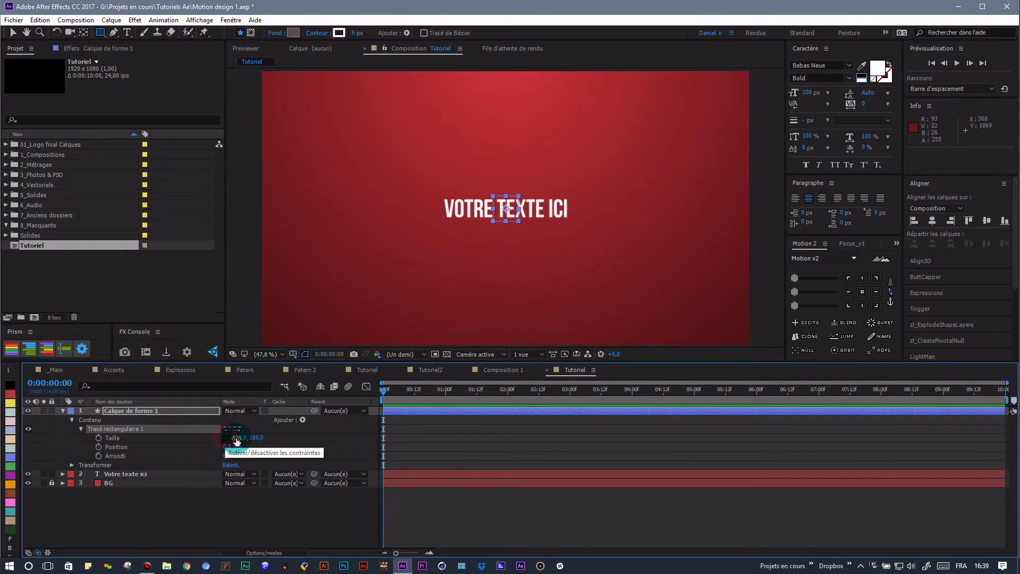
pyautogui.moveTo(239, 437); pyautogui.dragTo(448, 424)
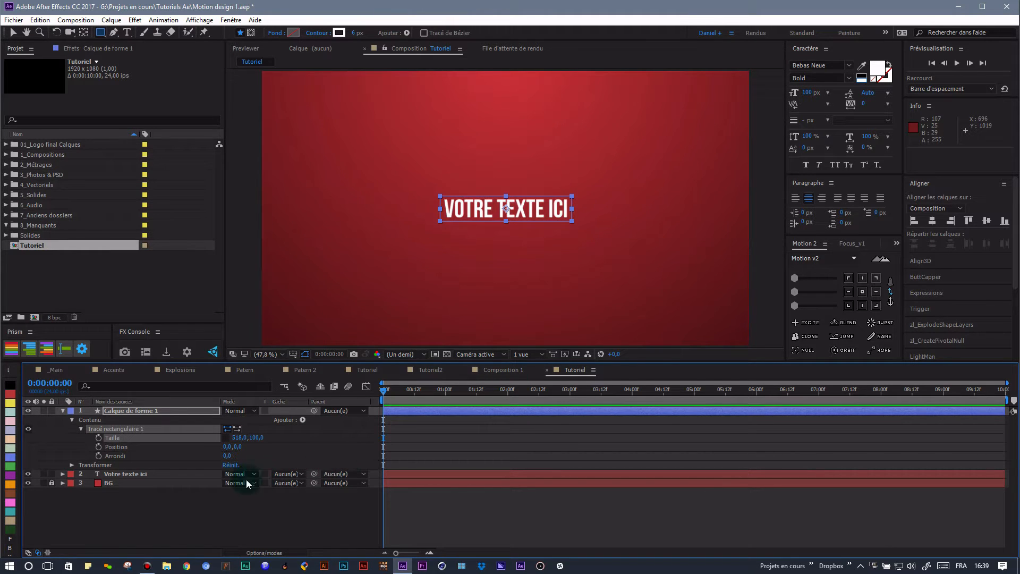
# Step: Add a solid fill to the rectangle and set its colour to white (FFFFFF)
pyautogui.click(304, 420)
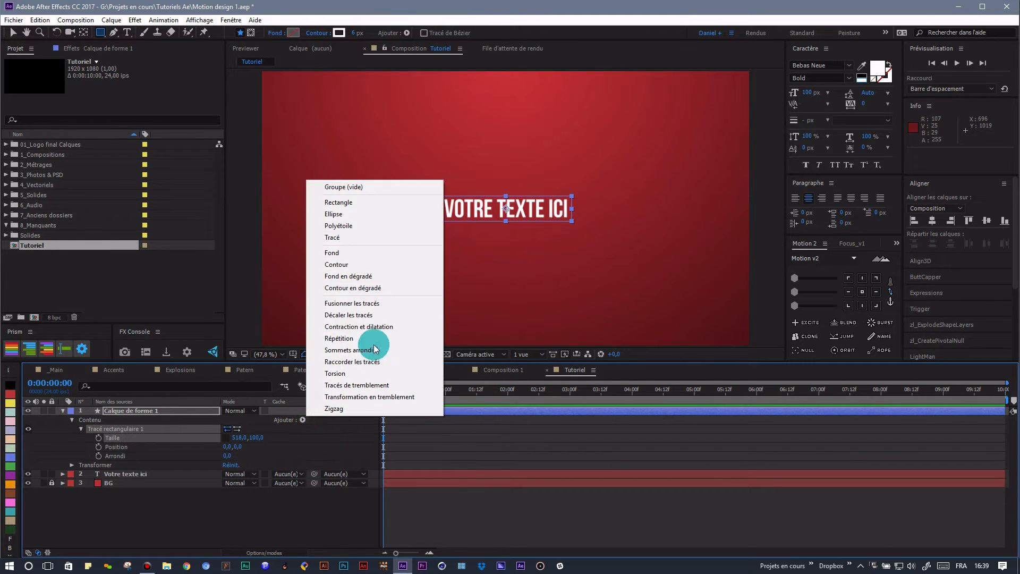
pyautogui.click(344, 253)
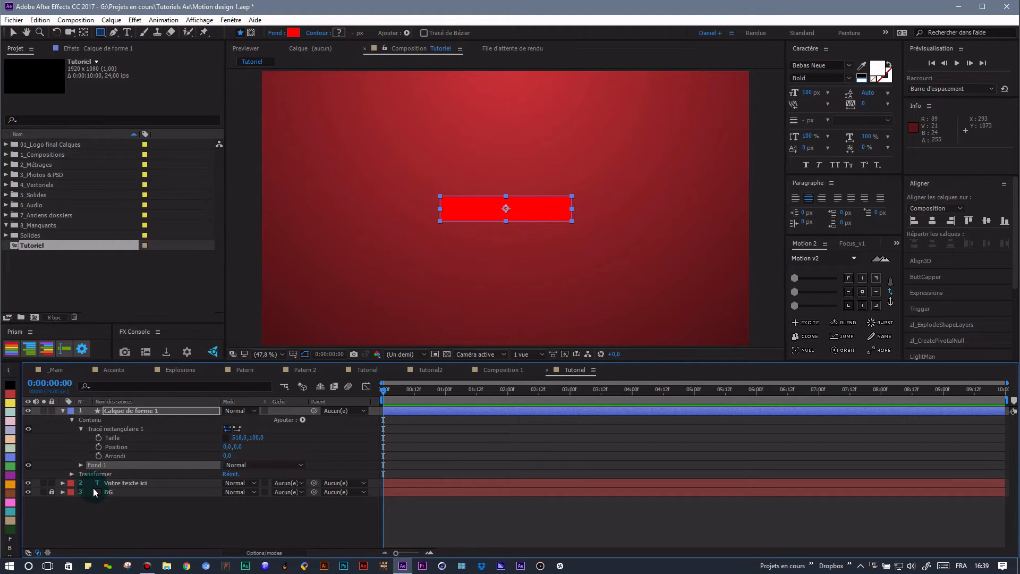
pyautogui.click(81, 465)
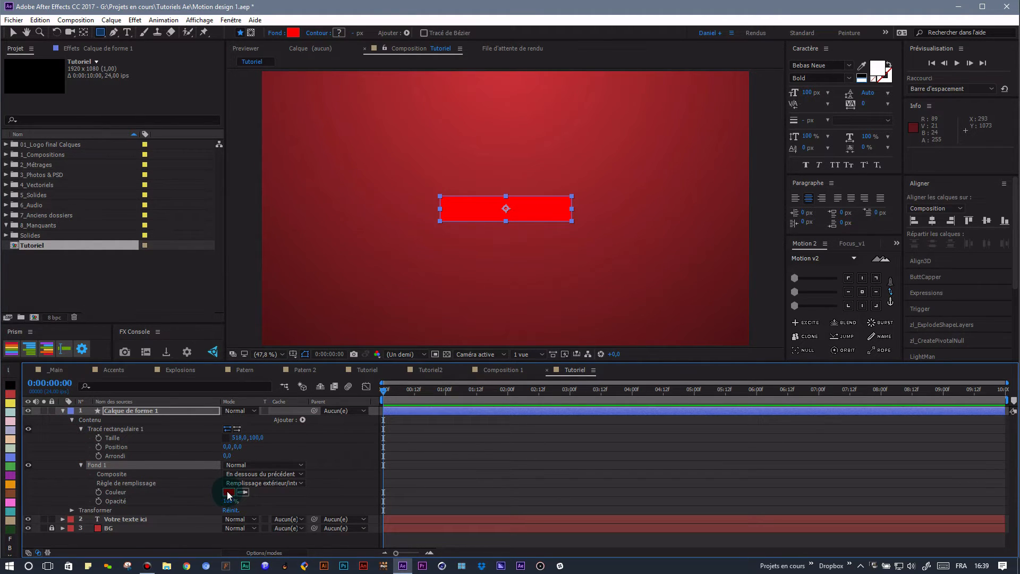
pyautogui.click(227, 490)
pyautogui.moveTo(125, 154); pyautogui.dragTo(109, 112)
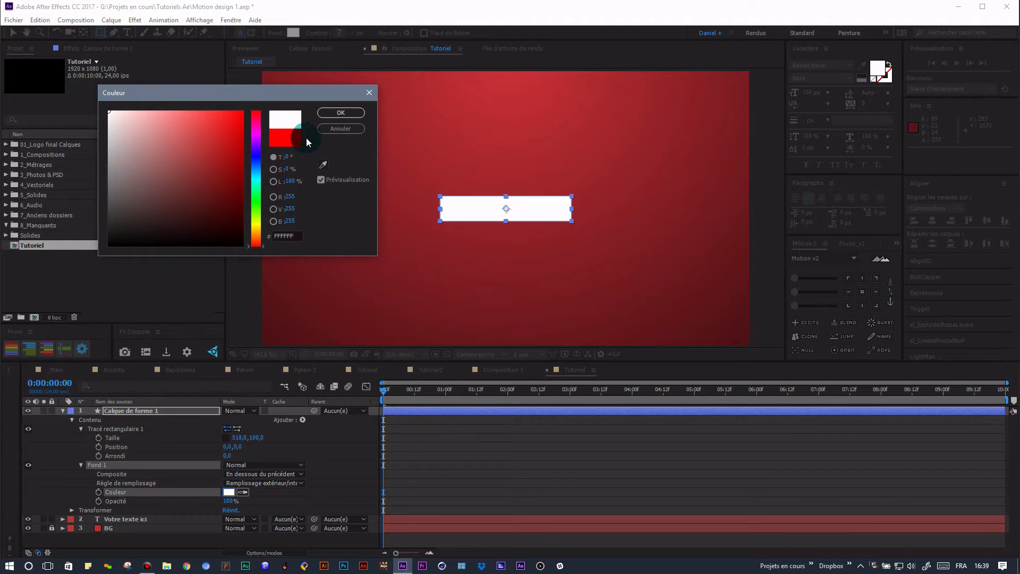
pyautogui.click(341, 113)
pyautogui.click(334, 452)
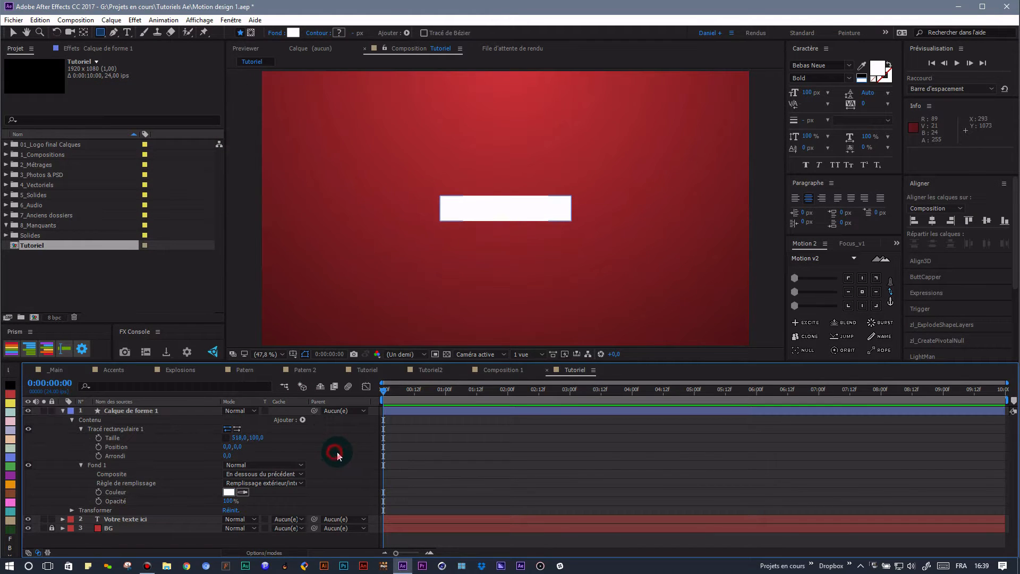
# Step: Set the "Votre texte ici" layer's track matte to Alpha Calque de forme 1
pyautogui.click(63, 411)
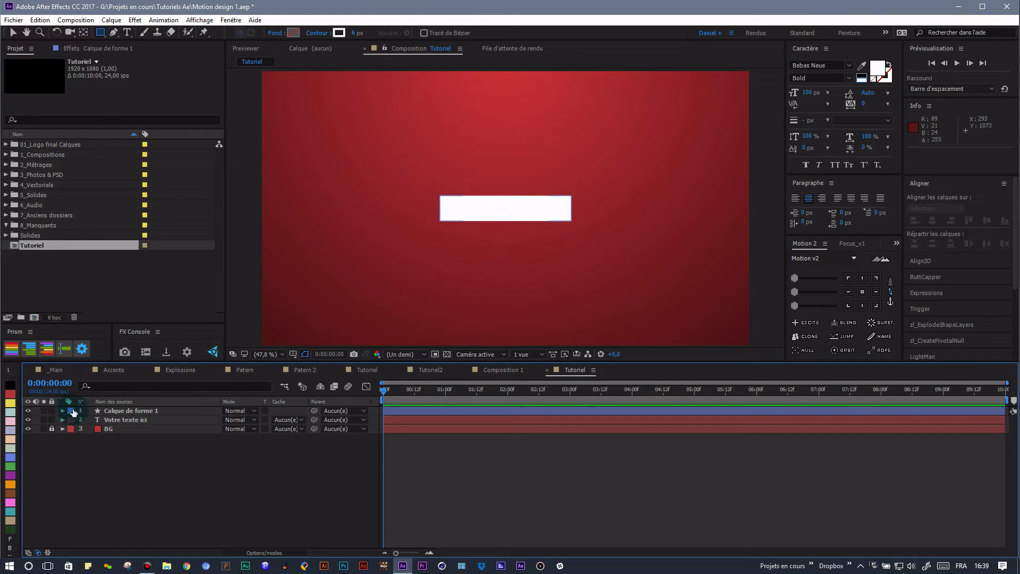
pyautogui.click(164, 409)
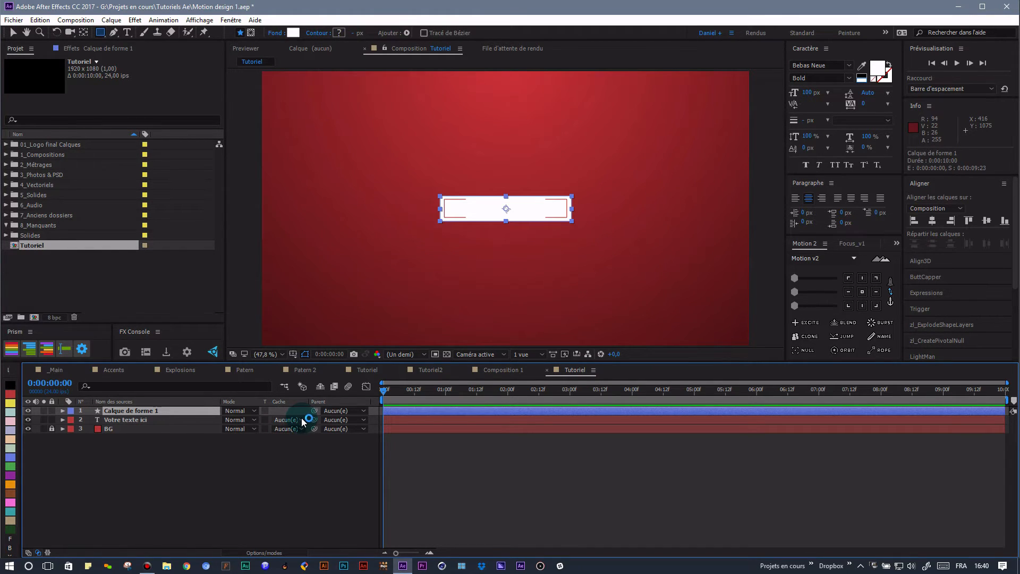
pyautogui.click(147, 419)
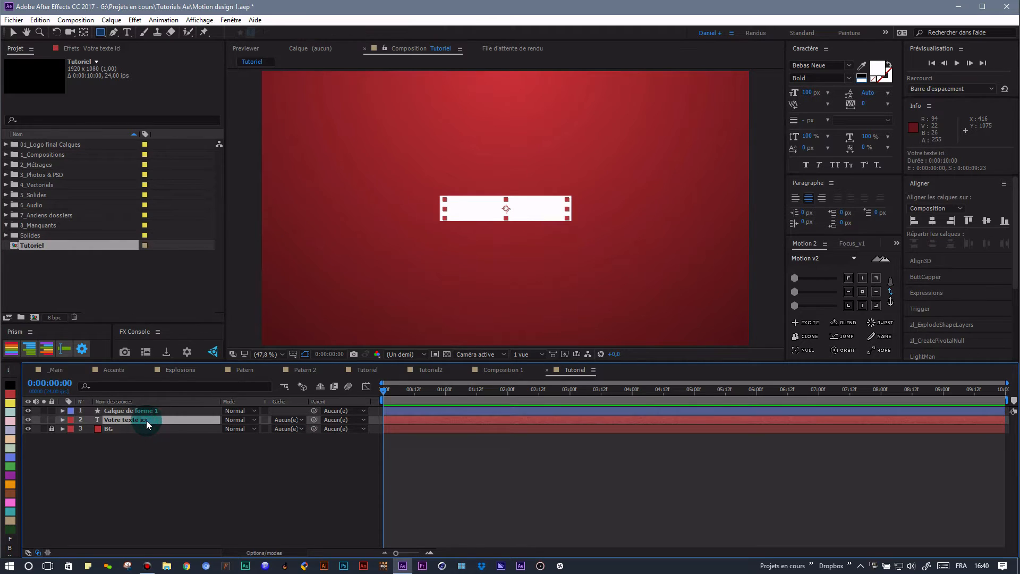
pyautogui.click(299, 419)
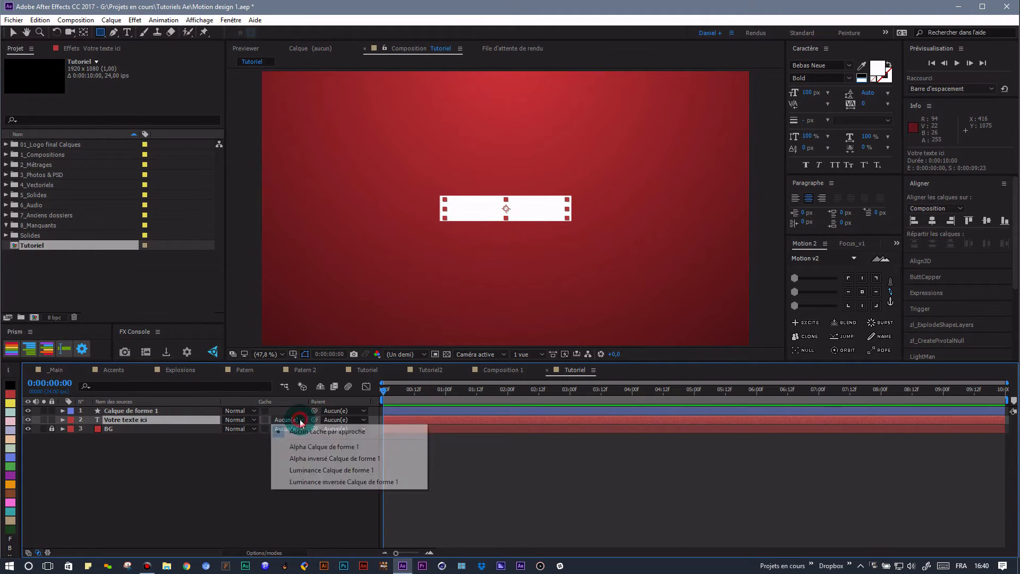
pyautogui.click(340, 449)
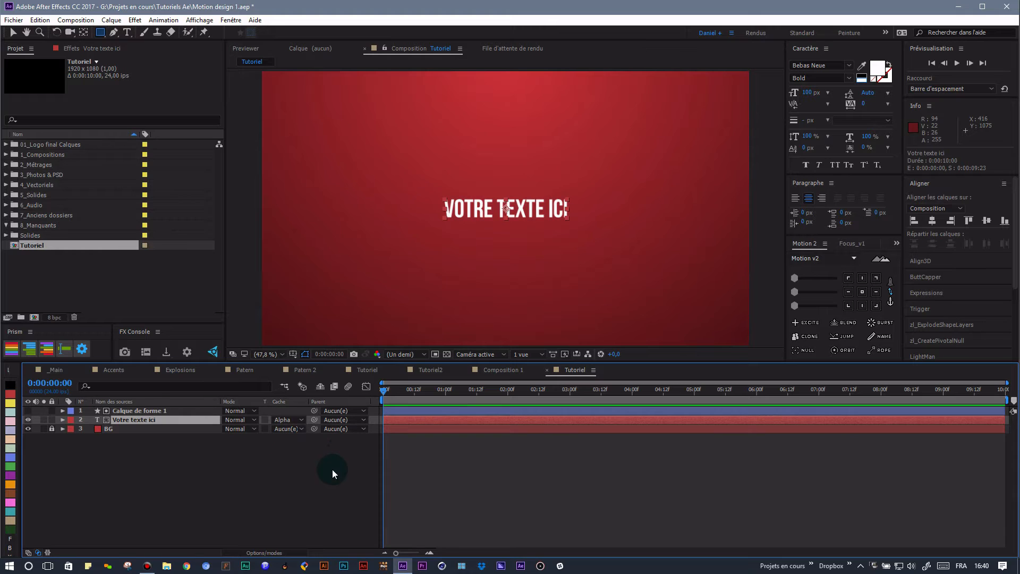
# Step: Try moving the matted text layer in the composition and undo the move
pyautogui.click(152, 411)
pyautogui.click(196, 458)
pyautogui.click(176, 419)
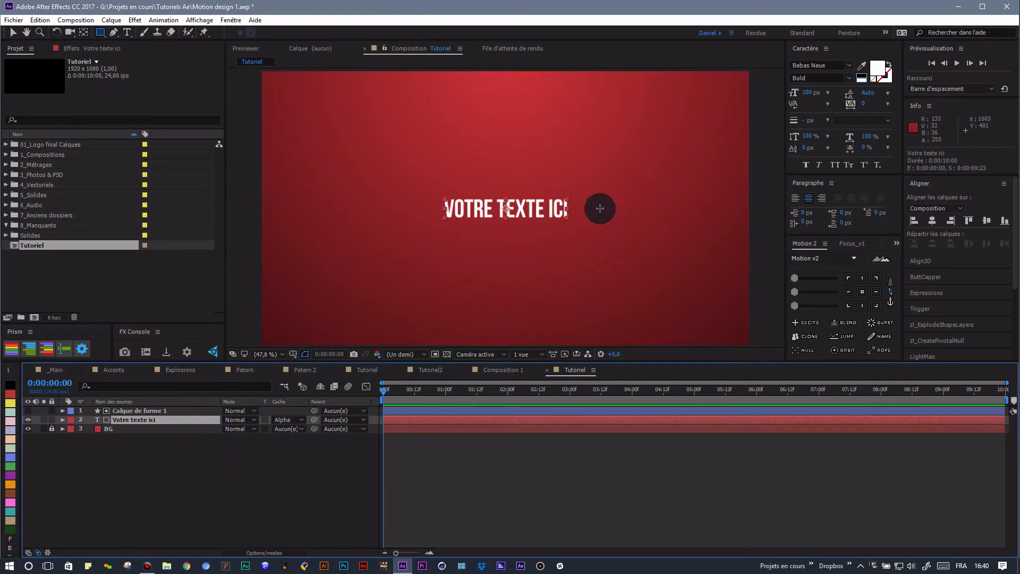
pyautogui.press('v')
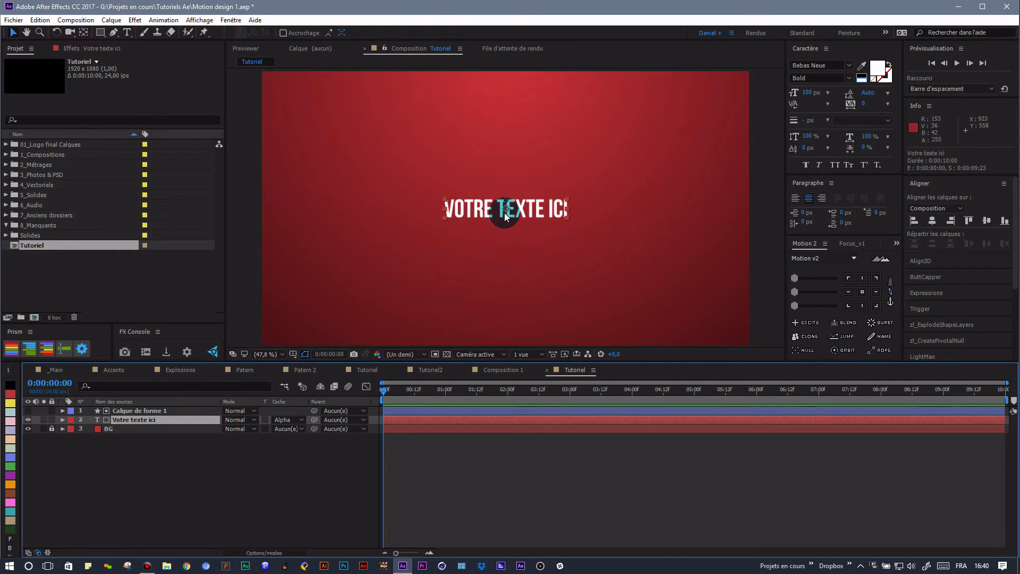
pyautogui.moveTo(525, 213); pyautogui.dragTo(501, 204)
pyautogui.hotkey('ctrl', 'z')
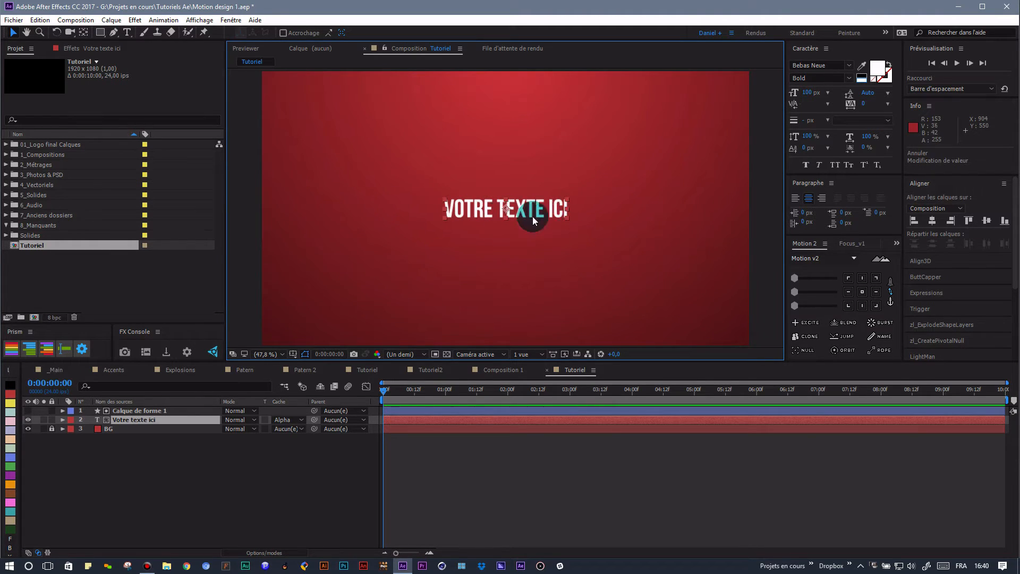
pyautogui.click(214, 458)
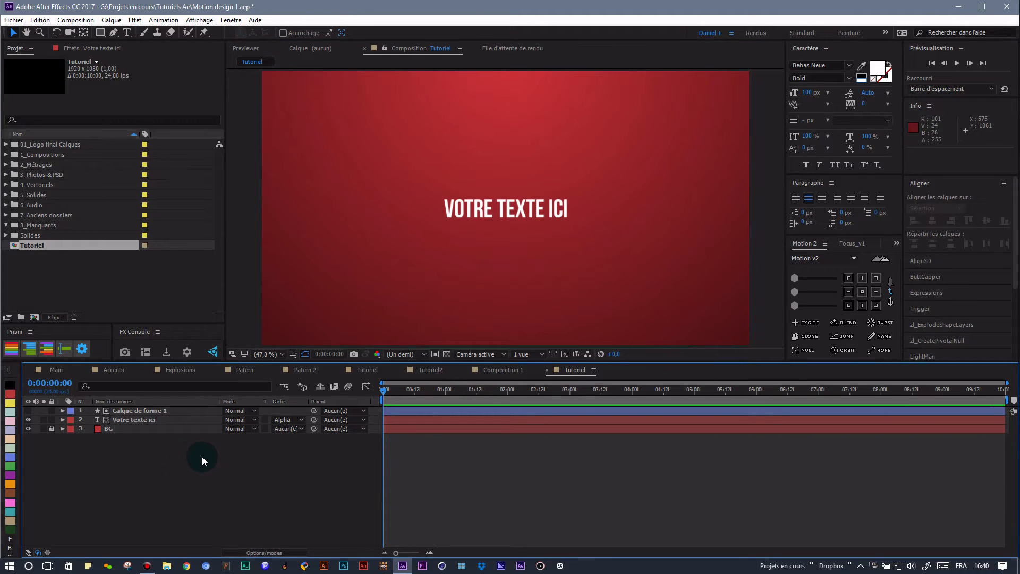
# Step: Make the white shape layer visible again and remove the track matte from the text layer
pyautogui.click(28, 411)
pyautogui.click(27, 411)
pyautogui.click(287, 419)
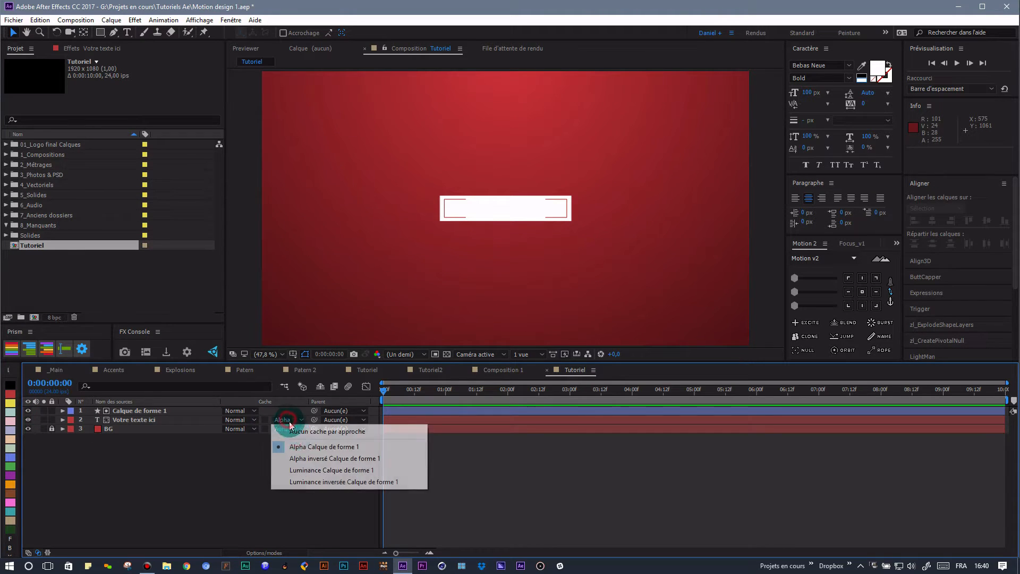
pyautogui.click(304, 433)
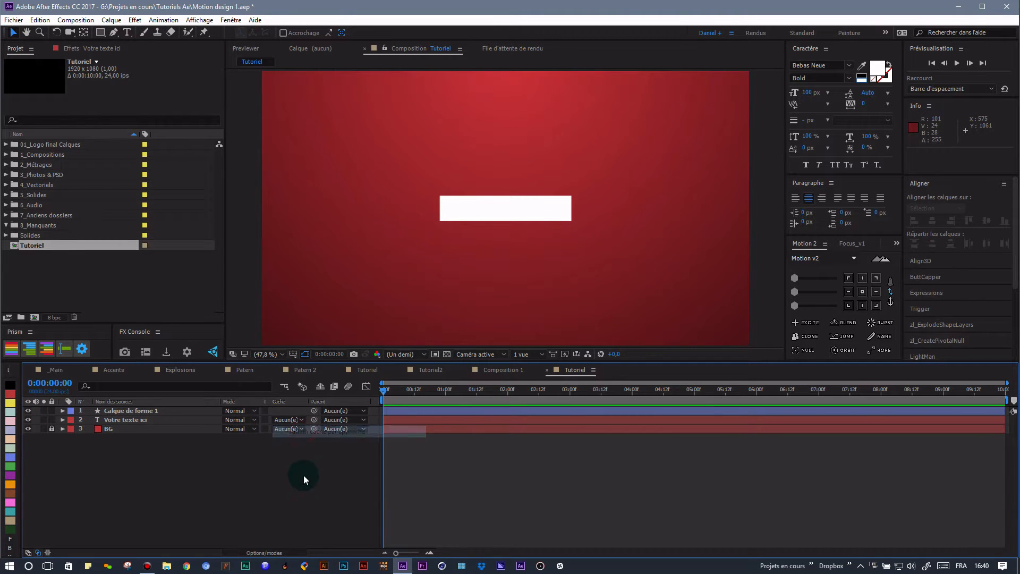
pyautogui.click(244, 458)
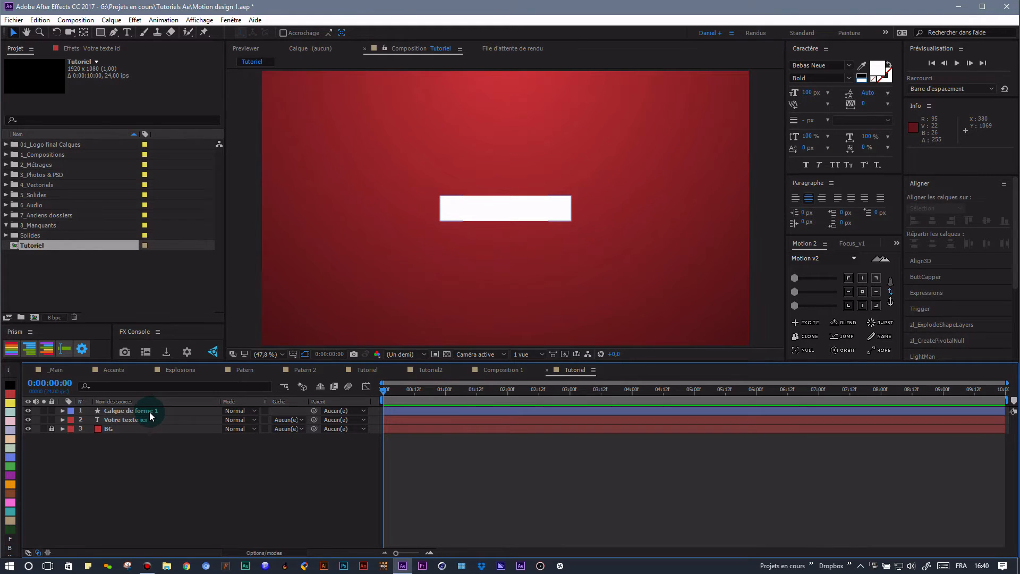
# Step: Place the shape layer below the text layer and set its track matte to Alpha inversé Votre texte ici
pyautogui.moveTo(151, 414); pyautogui.dragTo(151, 425)
pyautogui.click(300, 419)
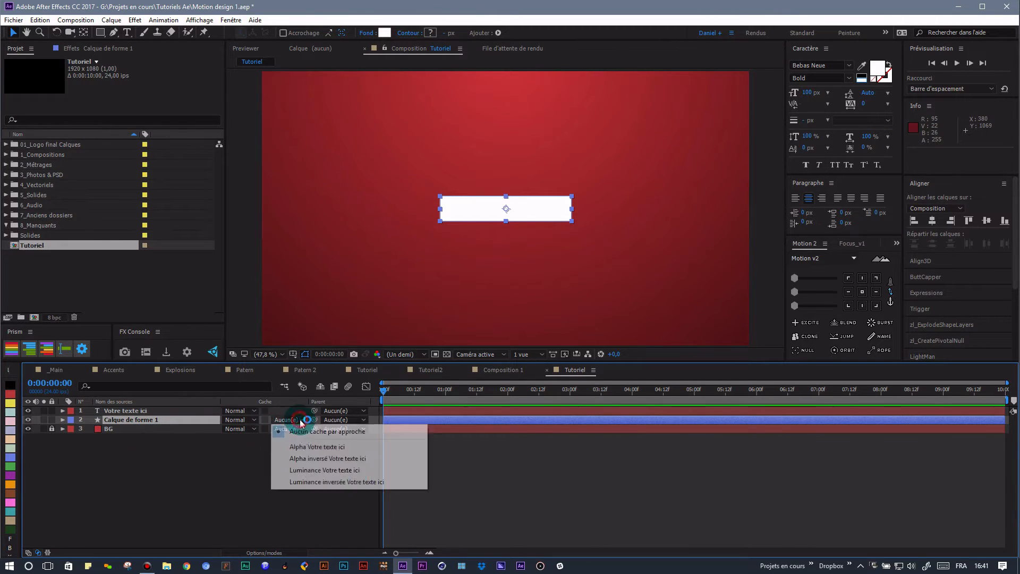
pyautogui.click(305, 460)
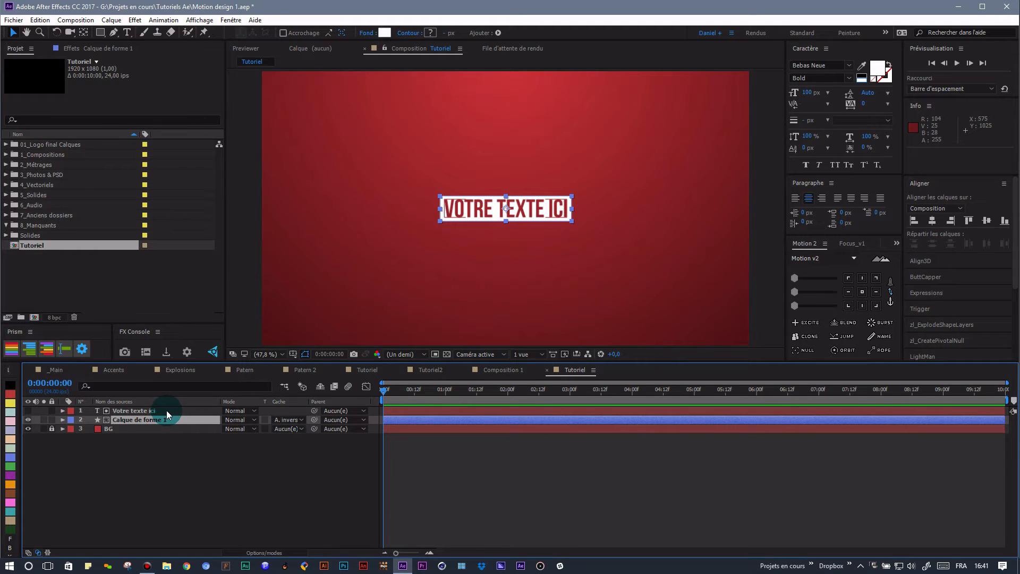
# Step: Parent the text layer to the shape layer, then try moving the shape and undo the move
pyautogui.moveTo(314, 411); pyautogui.dragTo(184, 420)
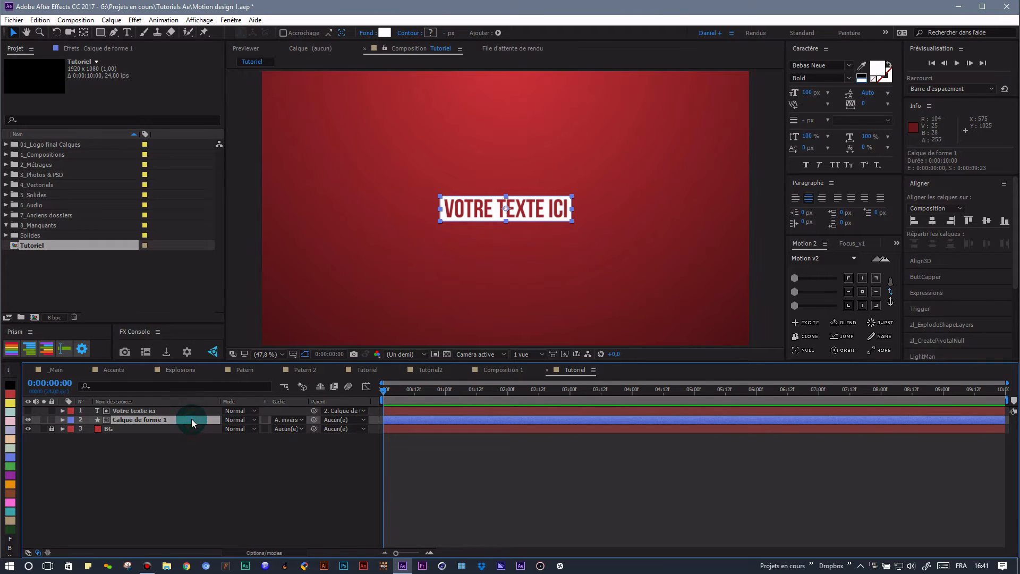
pyautogui.moveTo(549, 213); pyautogui.dragTo(535, 238)
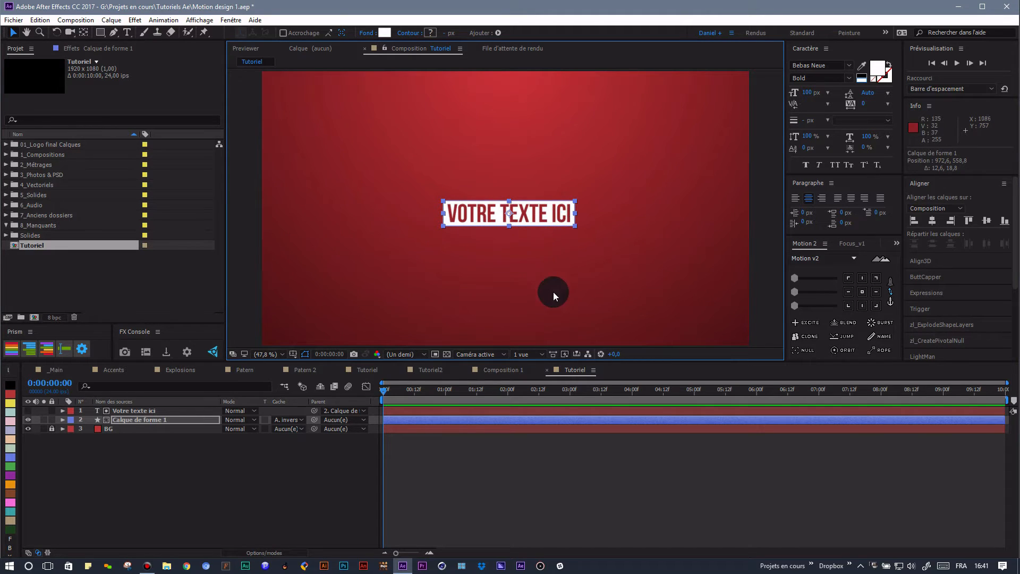
pyautogui.hotkey('ctrl', 'z')
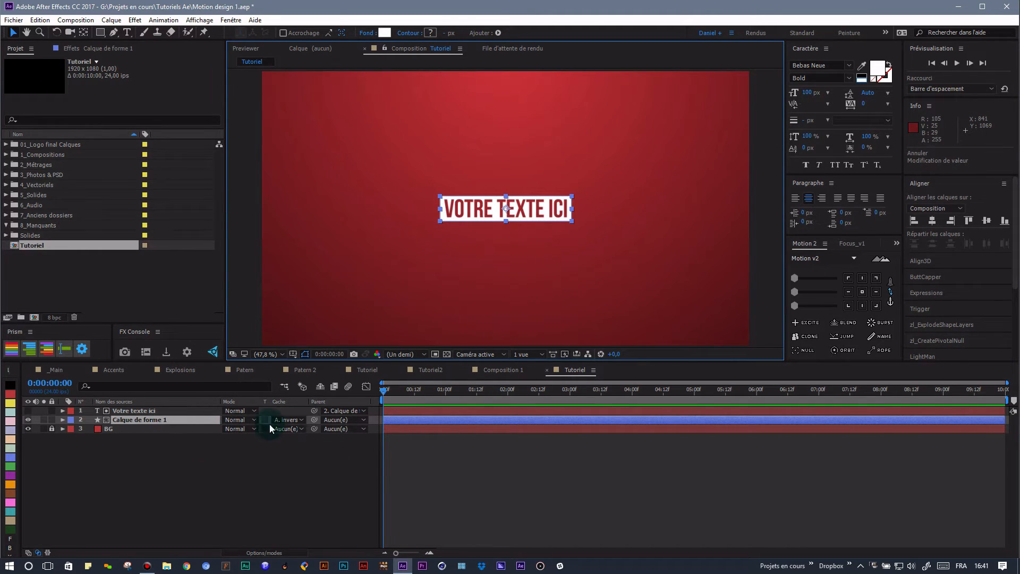
# Step: Reset the text layer's parent to Aucun(e) and try moving the text within the white shape, undoing the move
pyautogui.click(326, 410)
pyautogui.click(335, 419)
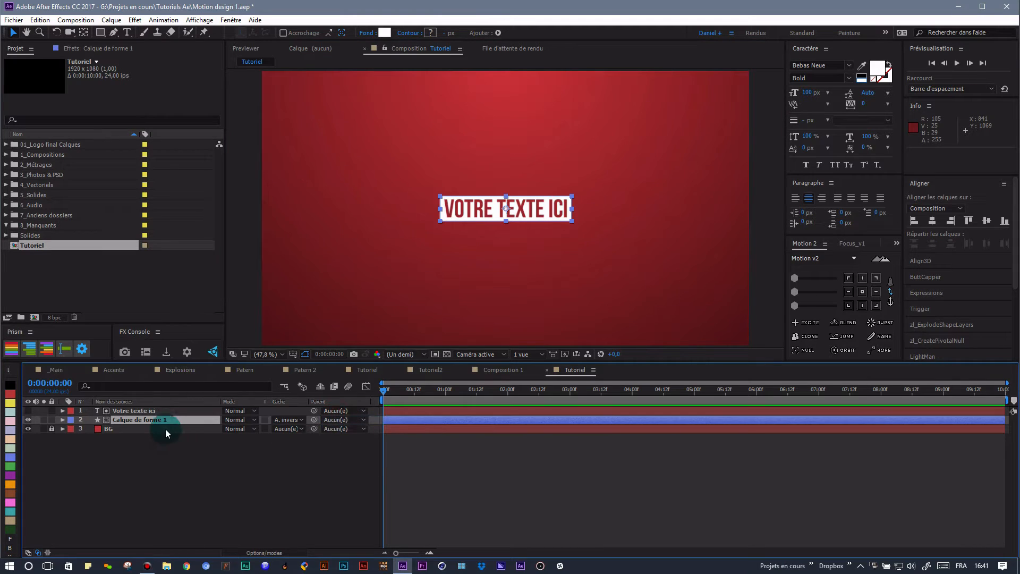
pyautogui.click(166, 410)
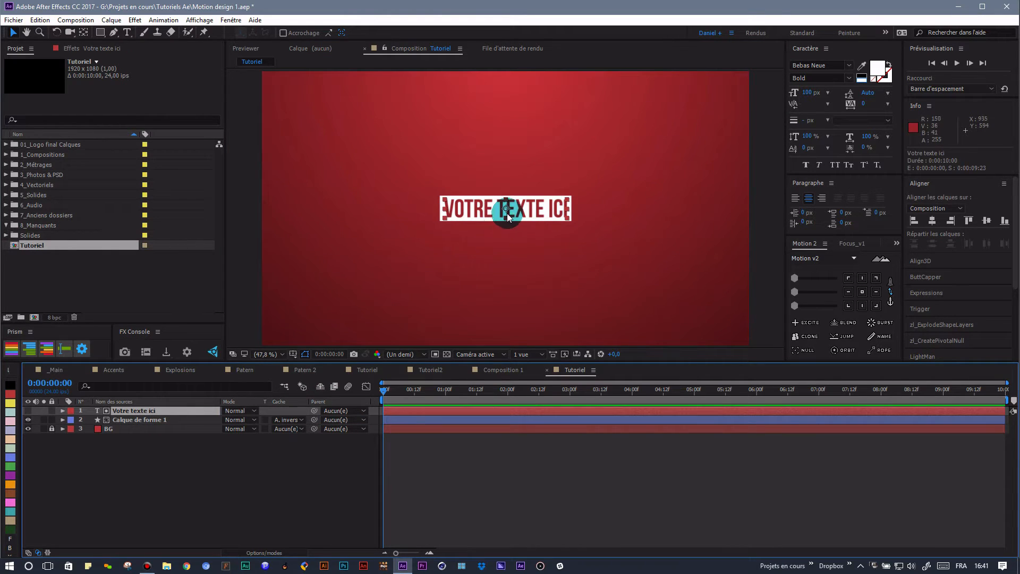
pyautogui.moveTo(513, 217)
pyautogui.mouseDown()
pyautogui.moveTo(505, 237)
pyautogui.moveTo(446, 230)
pyautogui.moveTo(437, 208)
pyautogui.moveTo(519, 221)
pyautogui.moveTo(478, 216)
pyautogui.moveTo(512, 186)
pyautogui.moveTo(516, 235)
pyautogui.moveTo(516, 210)
pyautogui.moveTo(540, 211)
pyautogui.moveTo(489, 210)
pyautogui.moveTo(512, 206)
pyautogui.moveTo(510, 218)
pyautogui.mouseUp()
pyautogui.hotkey('ctrl', 'z')
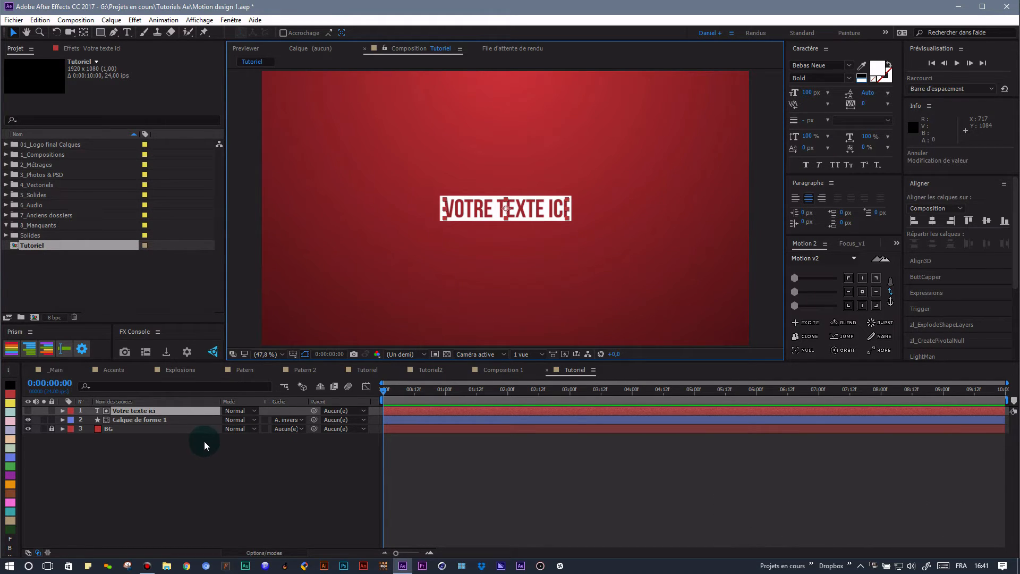
pyautogui.click(569, 217)
pyautogui.moveTo(456, 217); pyautogui.dragTo(444, 221)
pyautogui.click(335, 470)
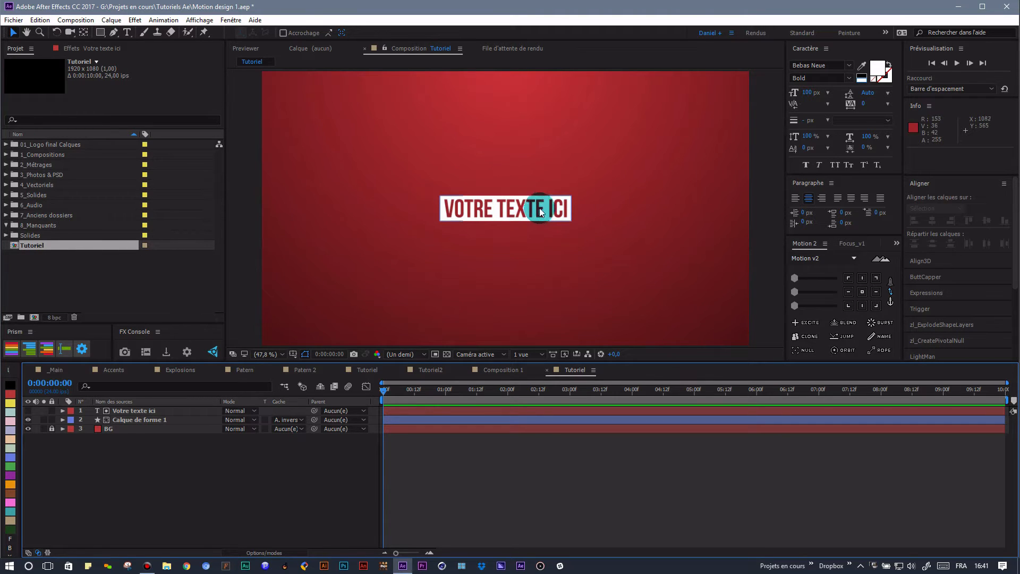
# Step: Precompose the text and shape layers together with all attributes transferred, then try moving the precomposition and undo the move
pyautogui.click(140, 421)
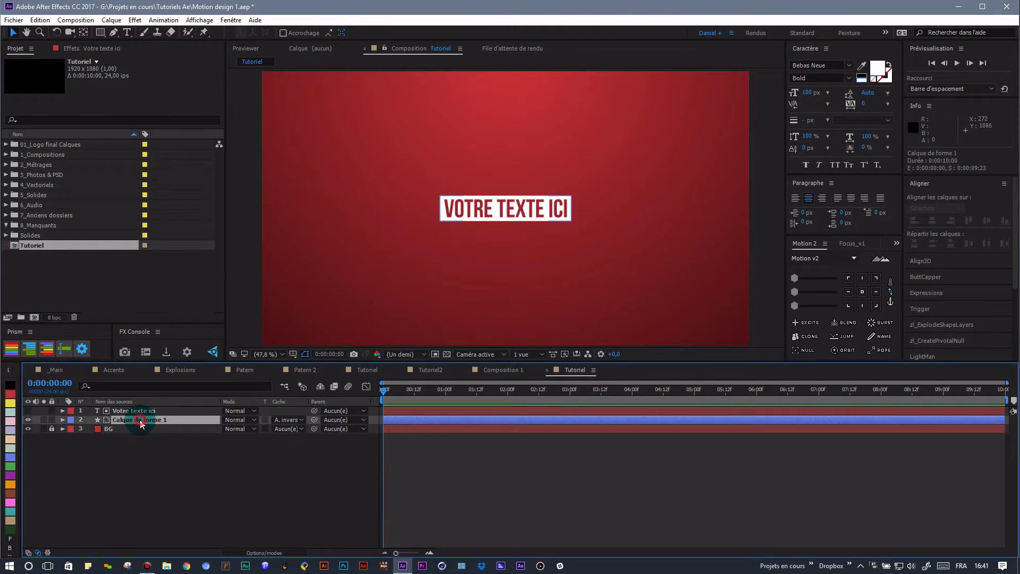
pyautogui.keyDown('shift'); pyautogui.click(141, 411); pyautogui.keyUp('shift')
pyautogui.rightClick(142, 413)
pyautogui.click(247, 316)
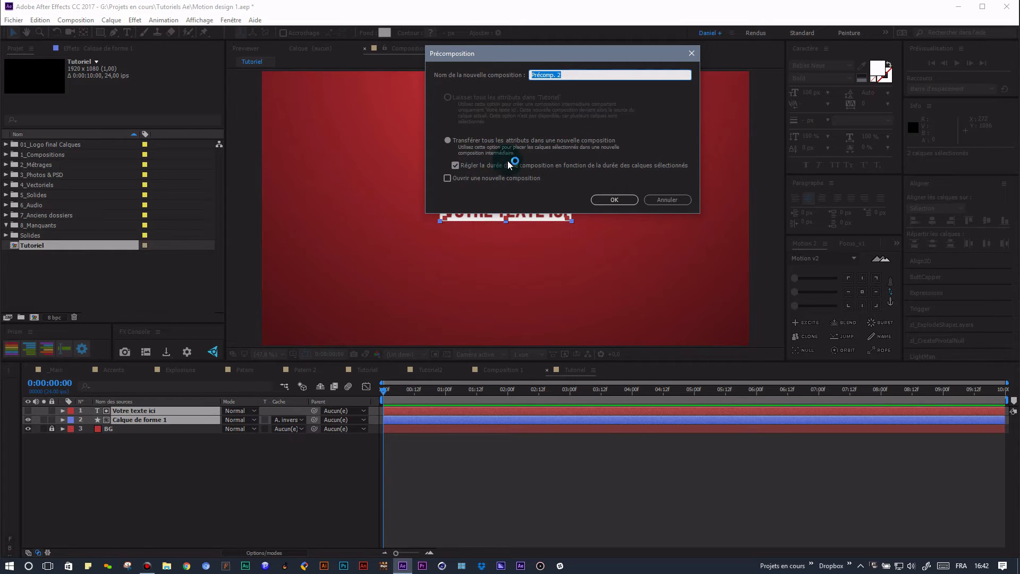
pyautogui.click(622, 204)
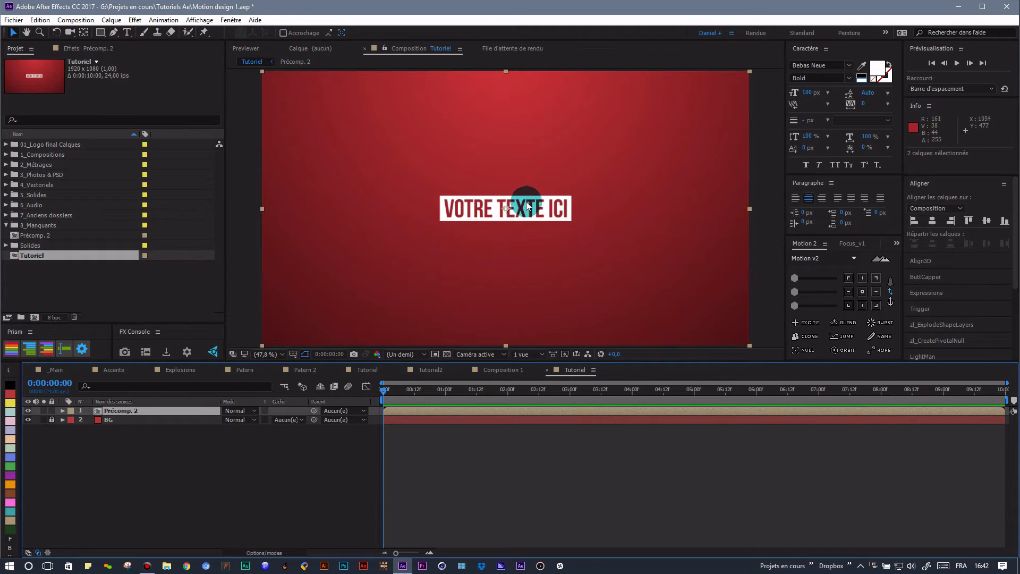
pyautogui.moveTo(523, 218); pyautogui.dragTo(501, 212)
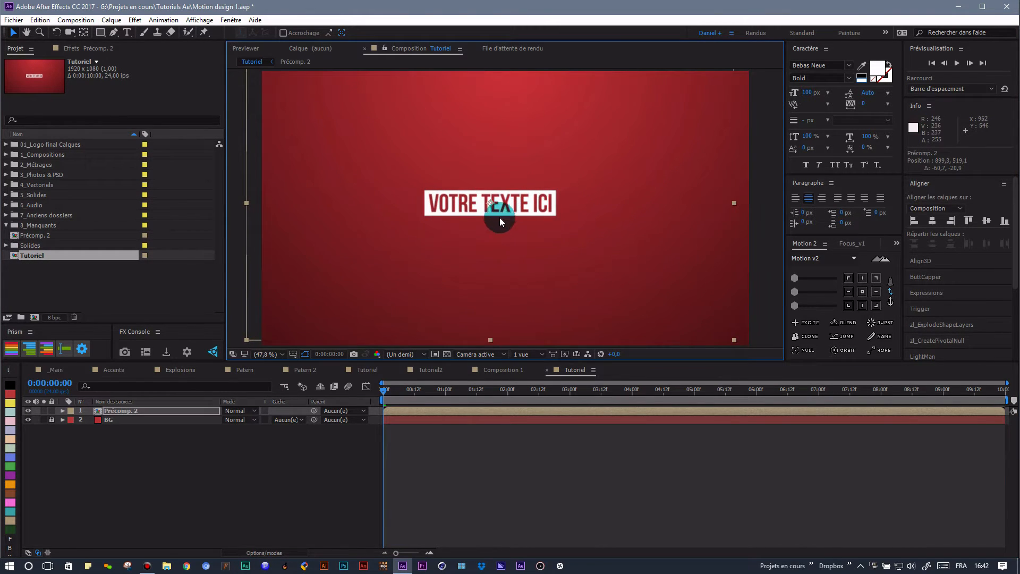
pyautogui.hotkey('ctrl', 'z')
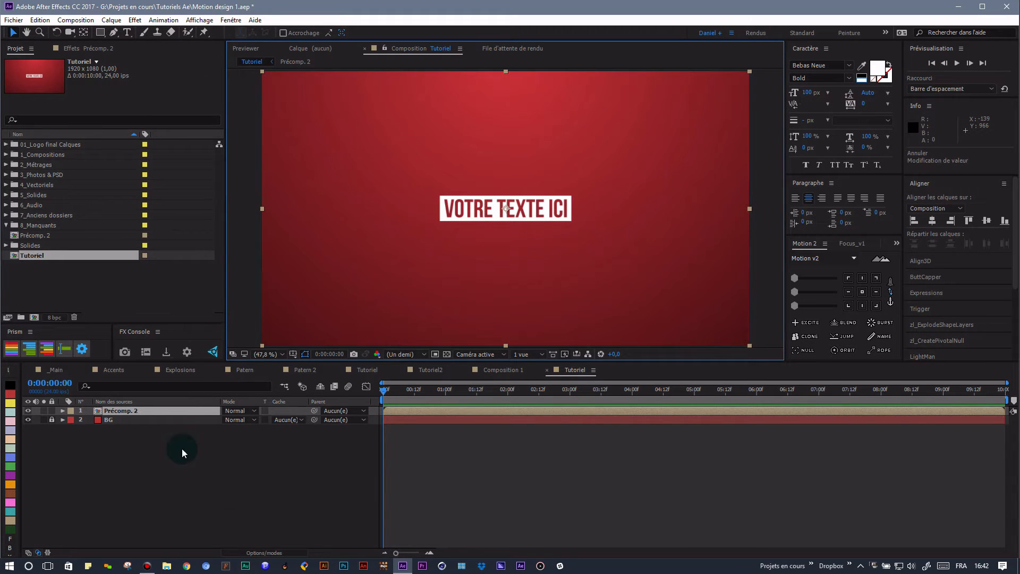
# Step: Create a new shape layer above the precomposition and add a rectangle path to it
pyautogui.rightClick(240, 482)
pyautogui.moveTo(285, 377)
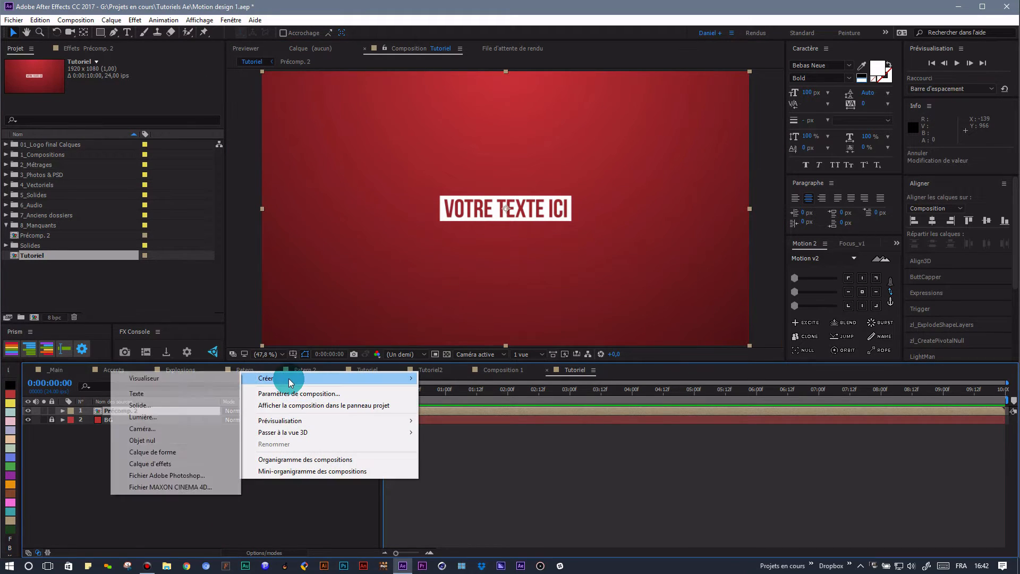
pyautogui.click(146, 452)
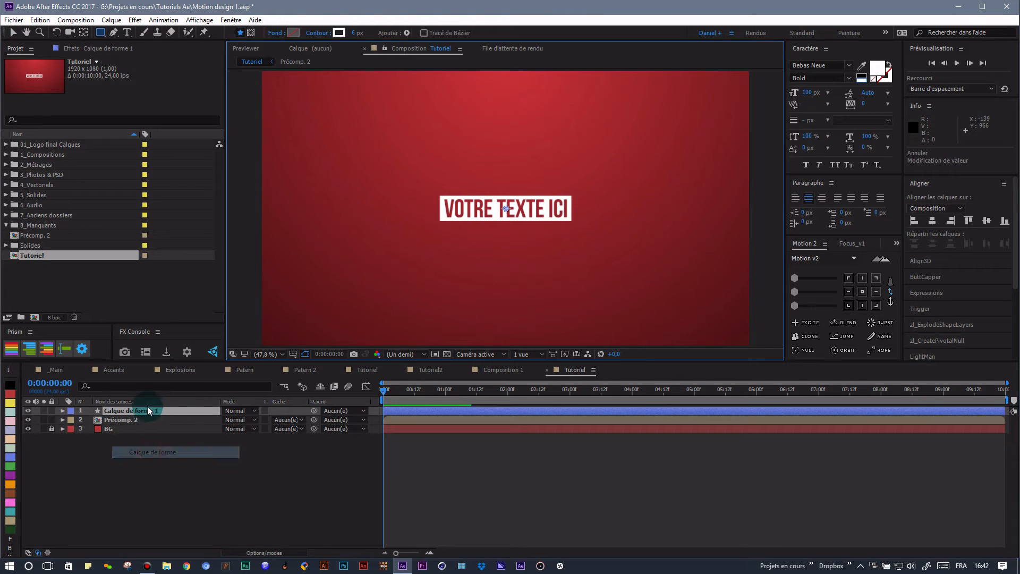
pyautogui.click(62, 411)
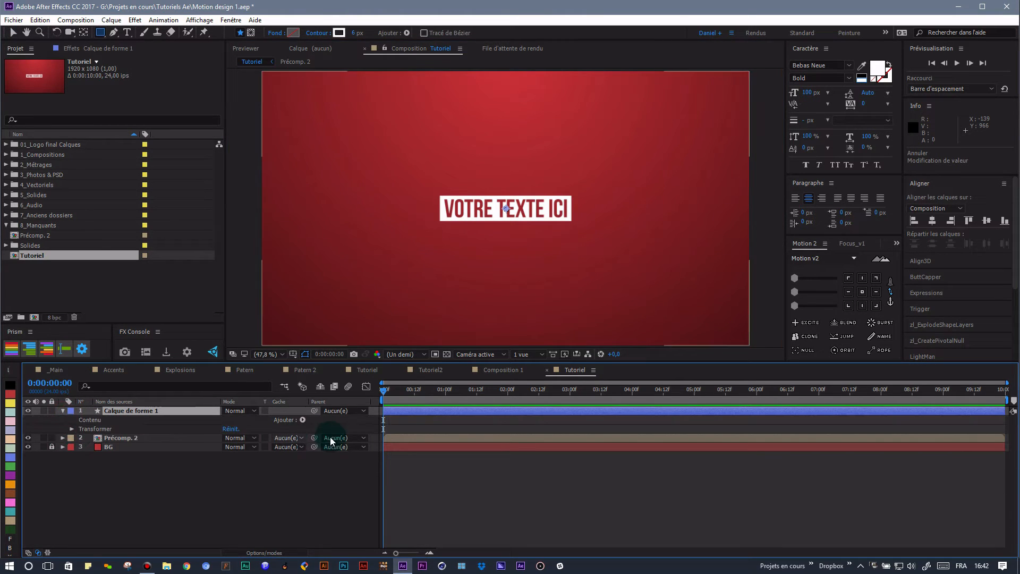
pyautogui.click(302, 419)
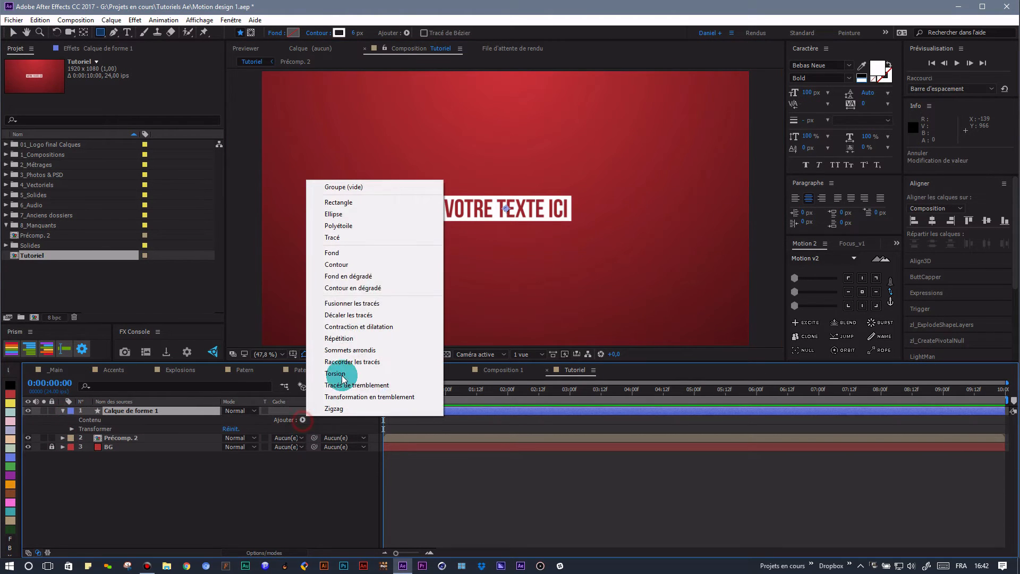
pyautogui.click(351, 203)
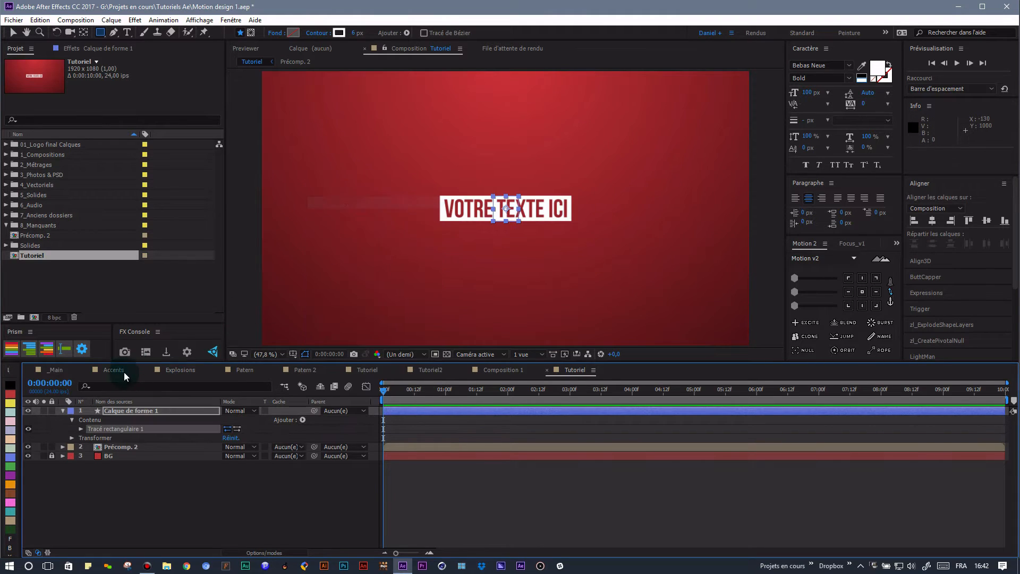
# Step: Add a solid fill to the new rectangle and set its colour to white (FFFFFF)
pyautogui.click(302, 419)
pyautogui.click(351, 253)
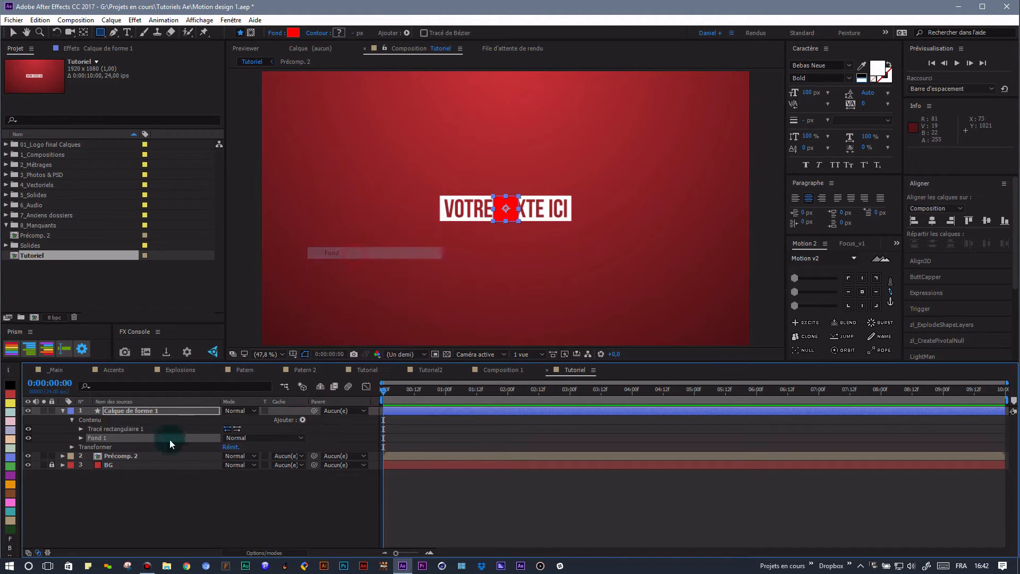
pyautogui.click(81, 438)
pyautogui.click(229, 465)
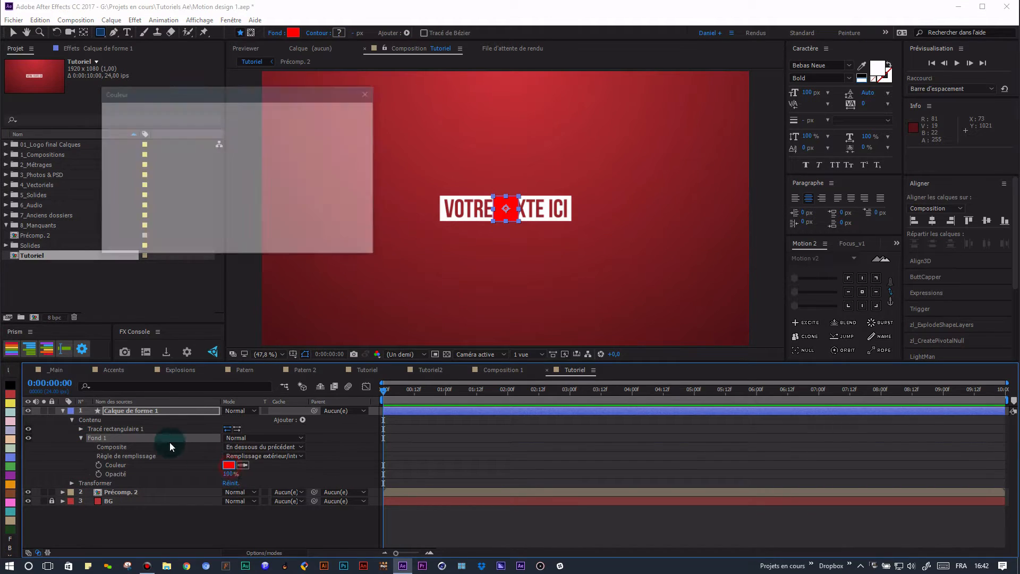
pyautogui.click(109, 112)
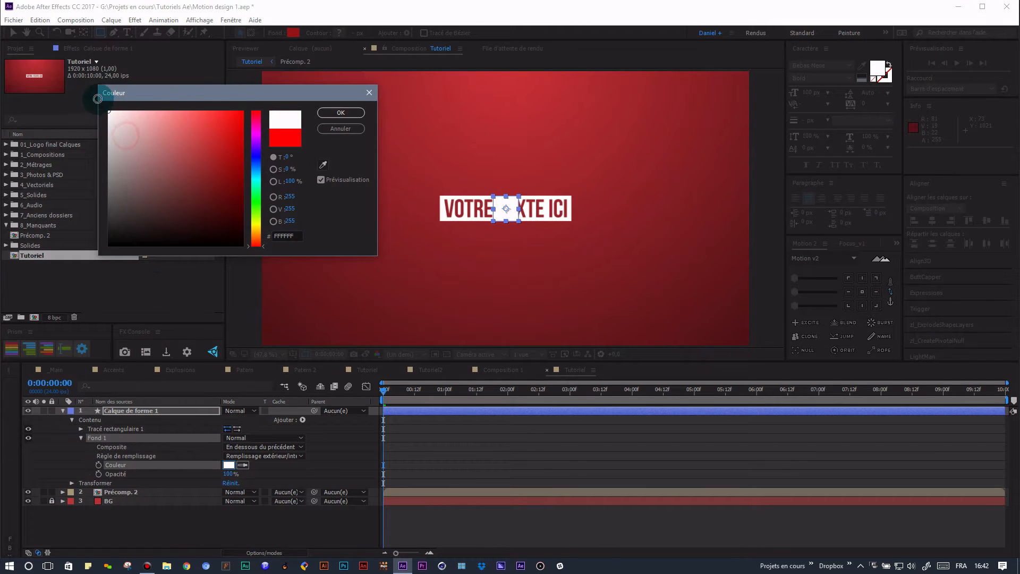
pyautogui.click(330, 114)
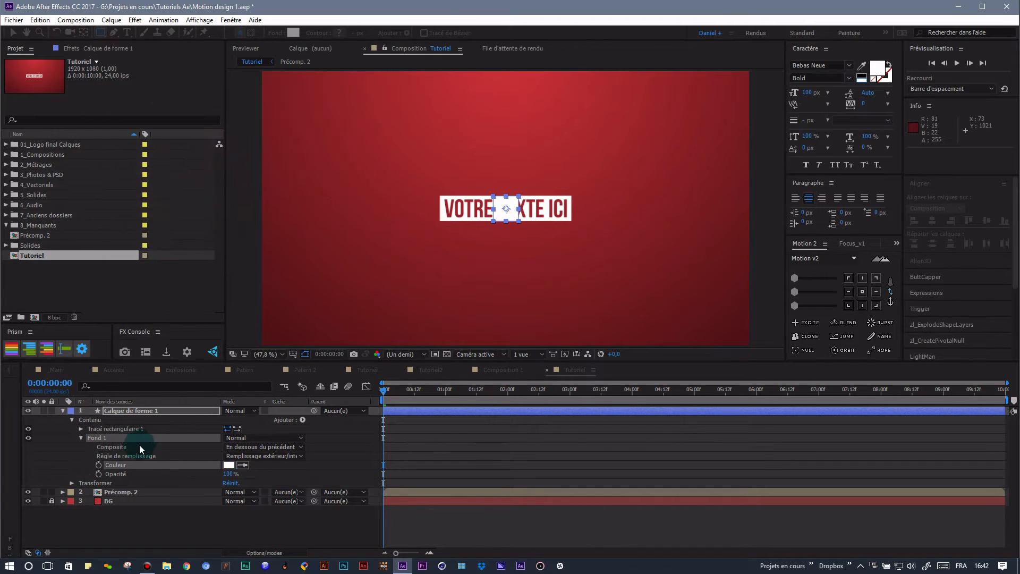
# Step: Set the new white rectangle's size to 537 × 117 so that it covers the precomposed title
pyautogui.click(81, 429)
pyautogui.moveTo(236, 437); pyautogui.dragTo(455, 425)
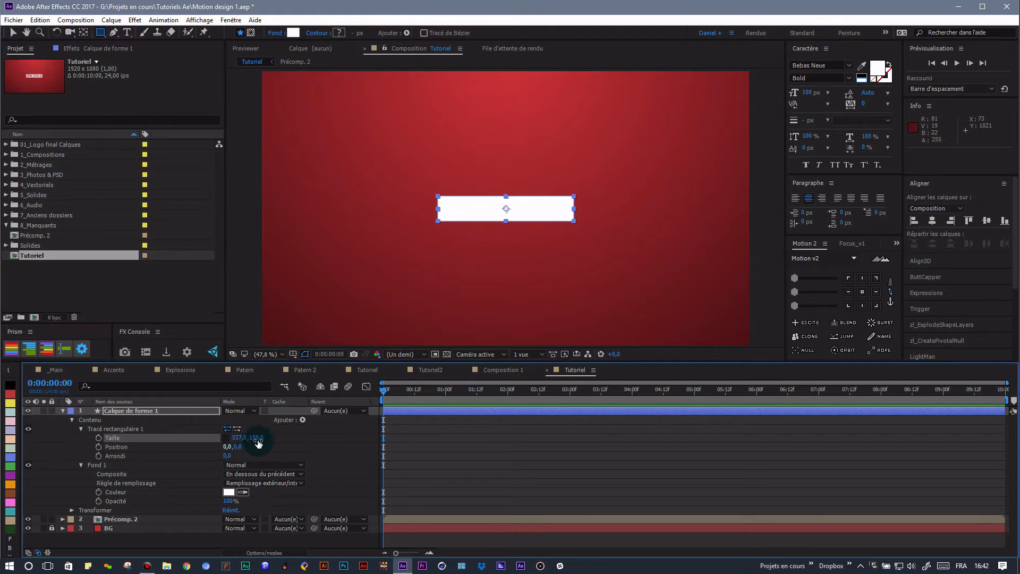
pyautogui.moveTo(259, 437); pyautogui.dragTo(268, 435)
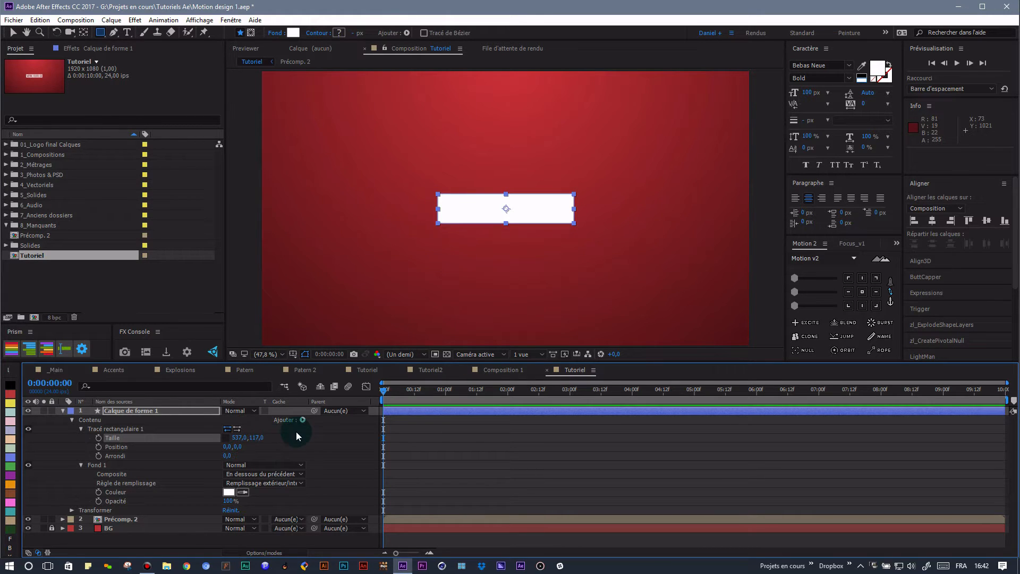
pyautogui.click(64, 411)
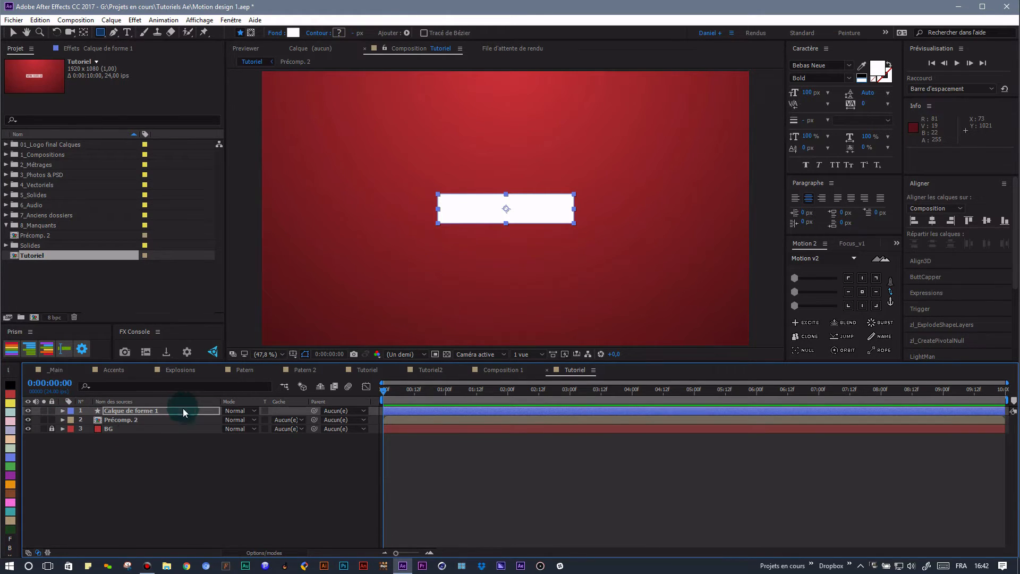
# Step: Set the precomposition's track matte to Alpha Calque de forme 1, then try moving the precomposition and undo the move
pyautogui.click(302, 419)
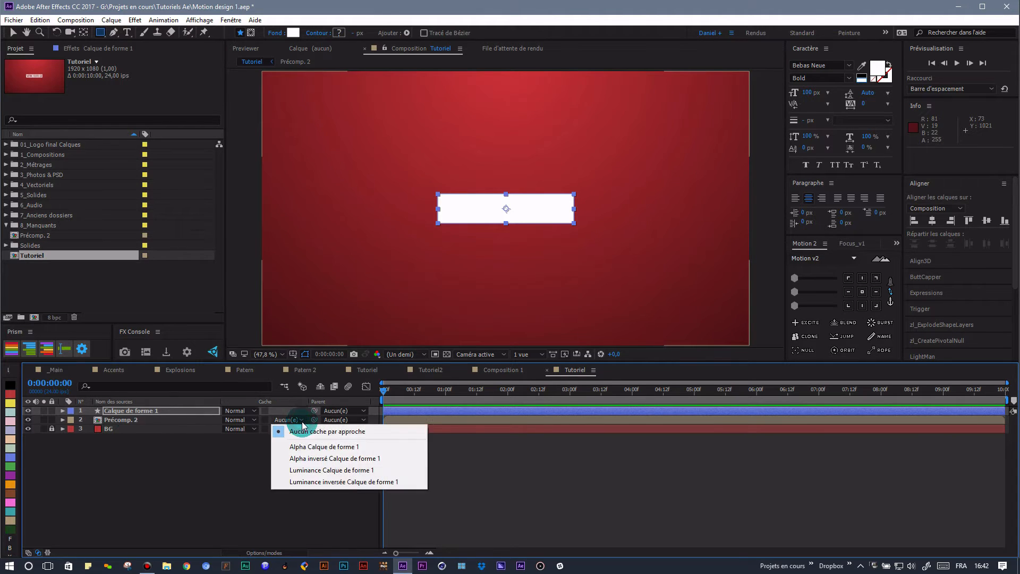
pyautogui.click(332, 451)
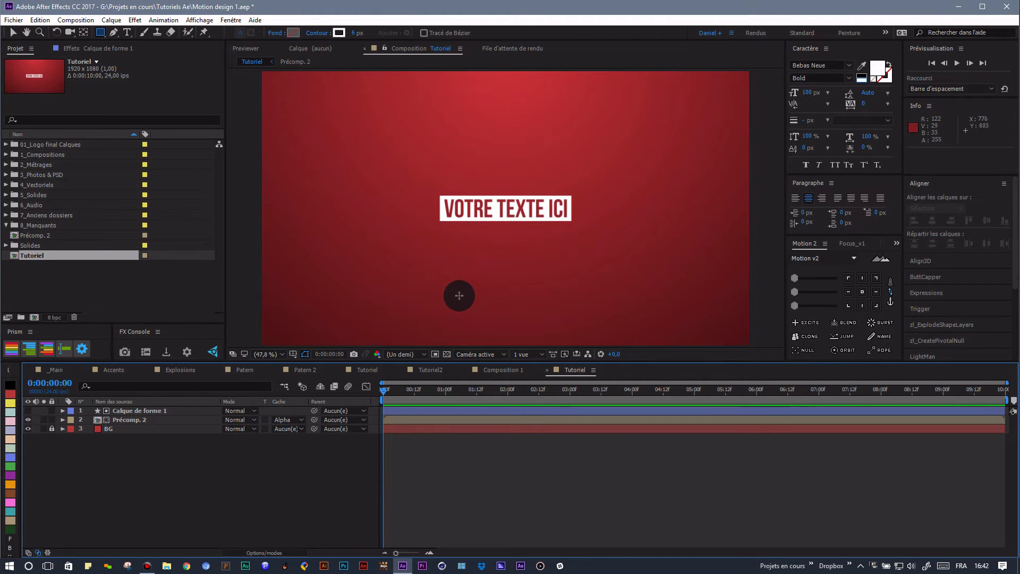
pyautogui.press('v')
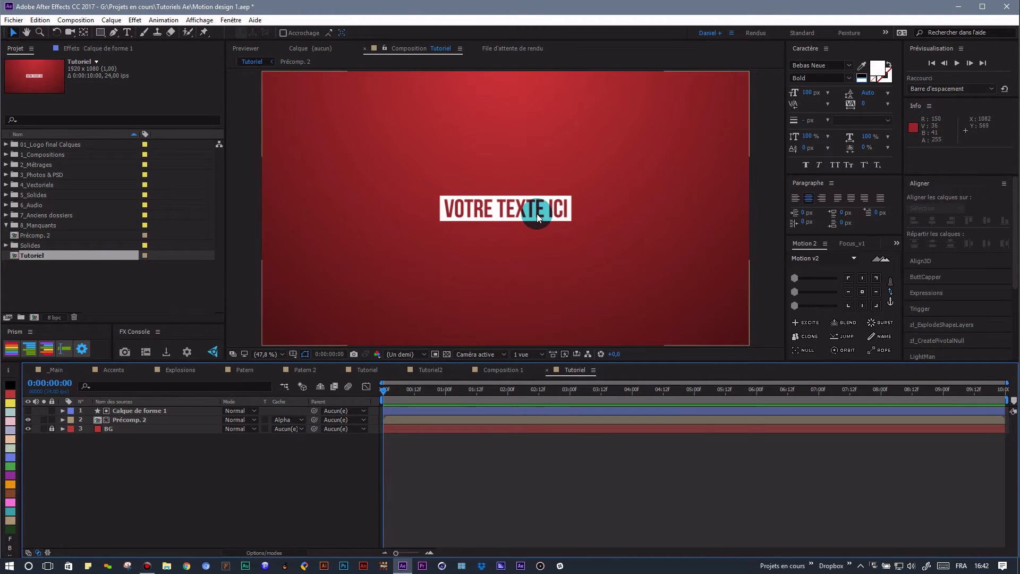
pyautogui.click(149, 419)
pyautogui.moveTo(540, 218); pyautogui.dragTo(560, 249)
pyautogui.hotkey('ctrl', 'z')
pyautogui.click(117, 488)
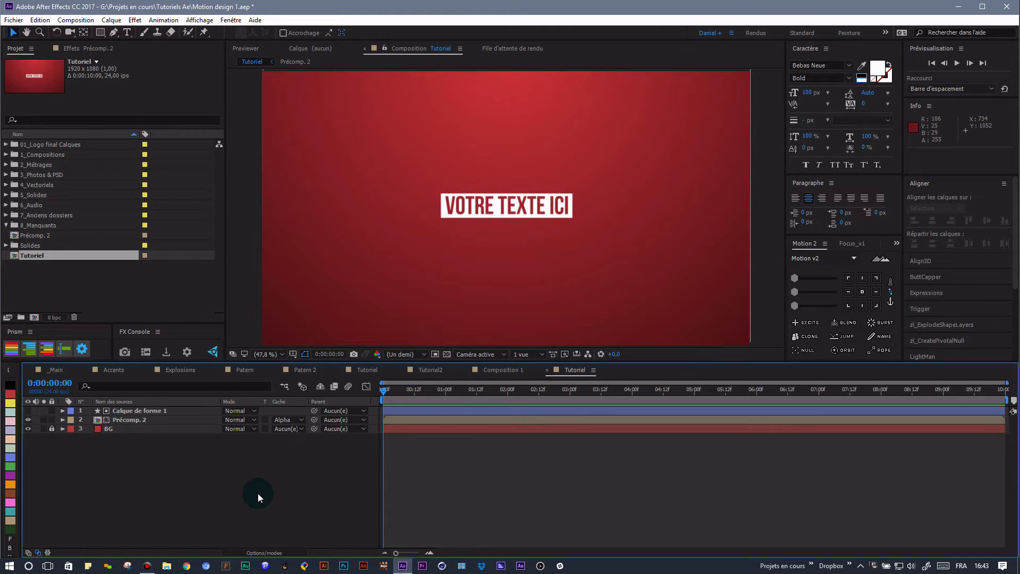
pyautogui.hotkey('ctrl', 'z')
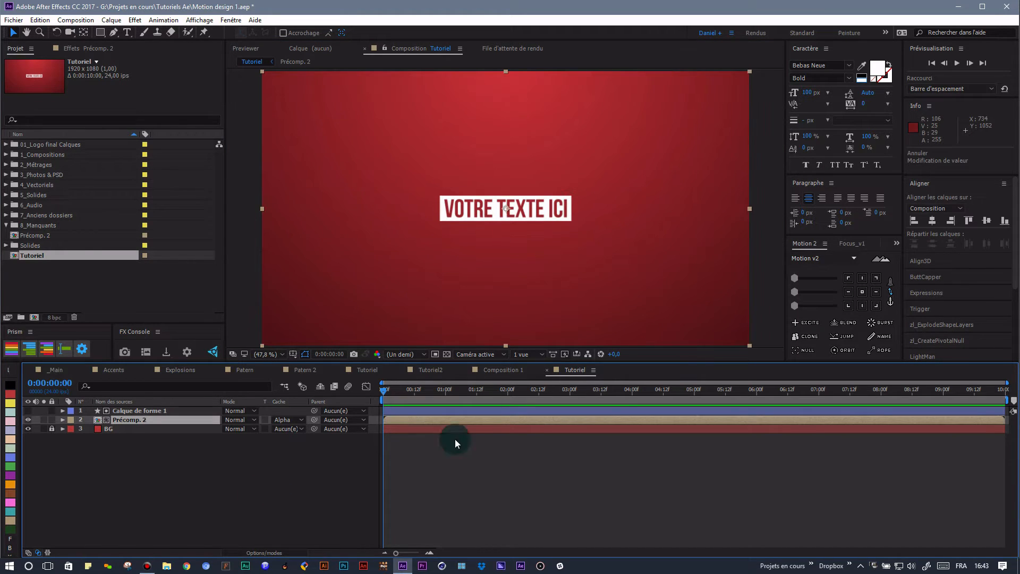
# Step: Delete the shape layer and the precomposition, then create a text layer reading "Votre texte ici"
pyautogui.keyDown('shift'); pyautogui.click(158, 411); pyautogui.keyUp('shift')
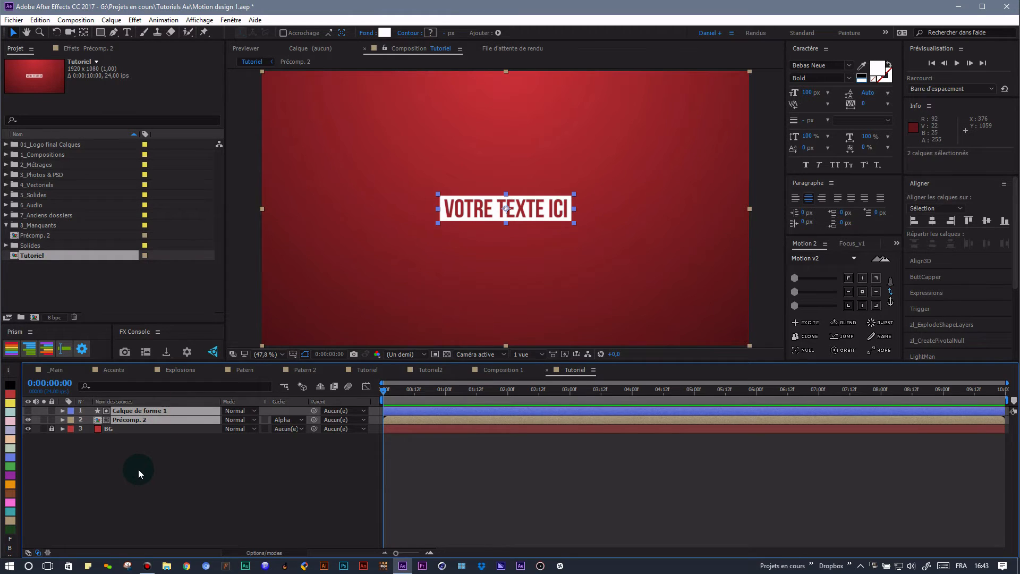
pyautogui.press('Delete')
pyautogui.rightClick(277, 468)
pyautogui.click(327, 364)
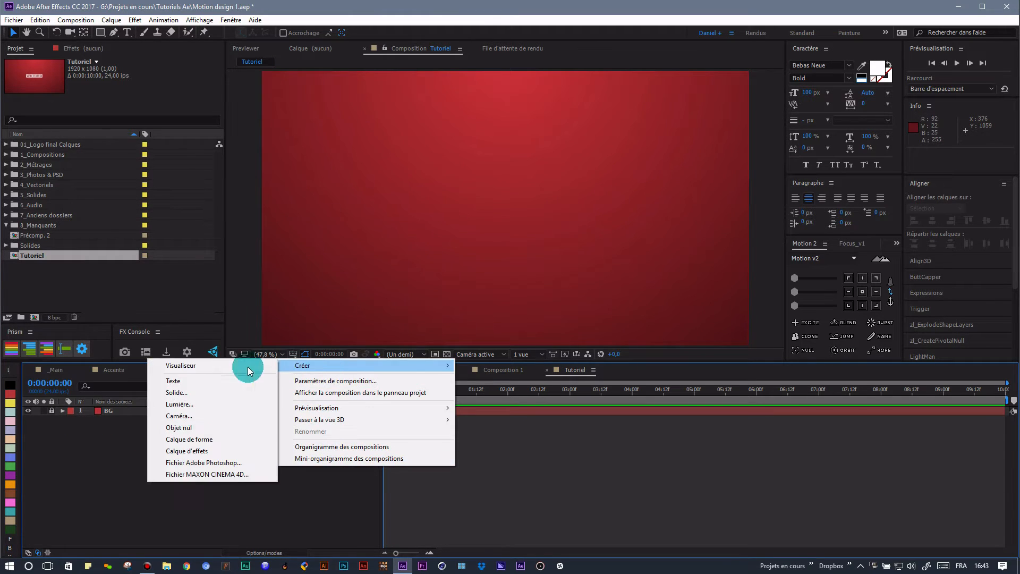
pyautogui.click(194, 381)
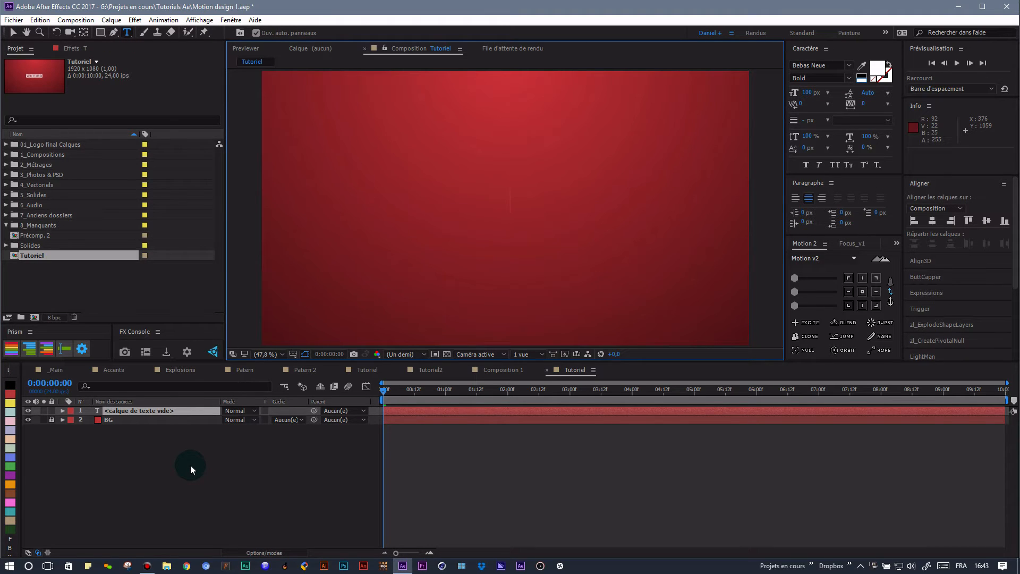
pyautogui.write('Votre tex')
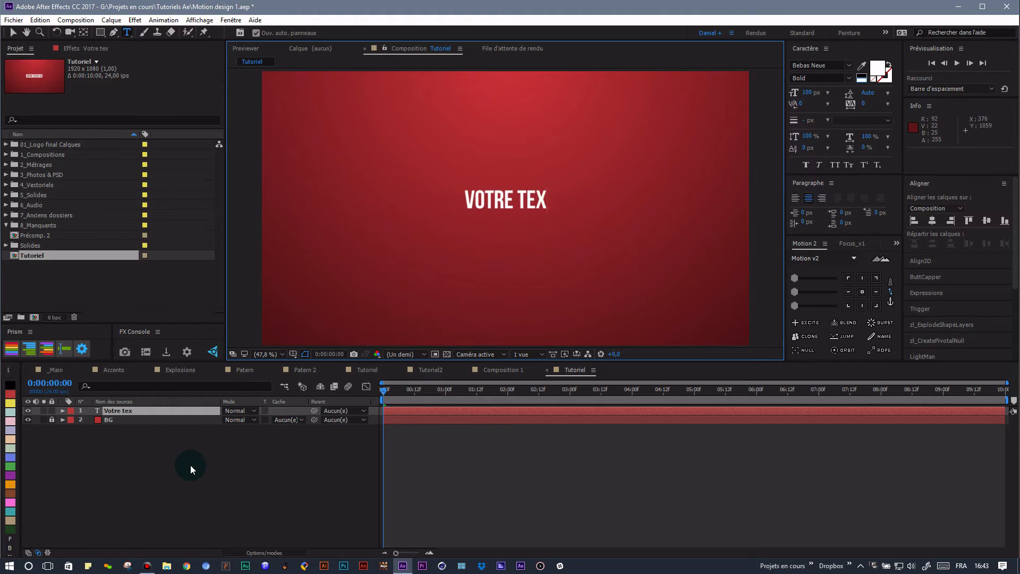
pyautogui.write('te ici')
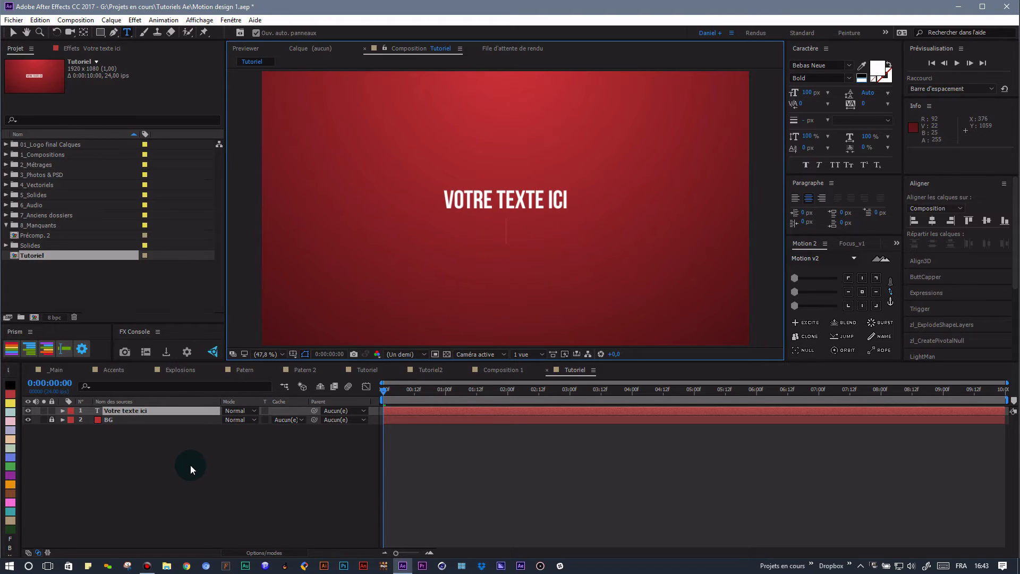
# Step: Centre the text layer horizontally and vertically in the composition and move its anchor point to the text's centre
pyautogui.click(197, 412)
pyautogui.click(932, 220)
pyautogui.click(986, 221)
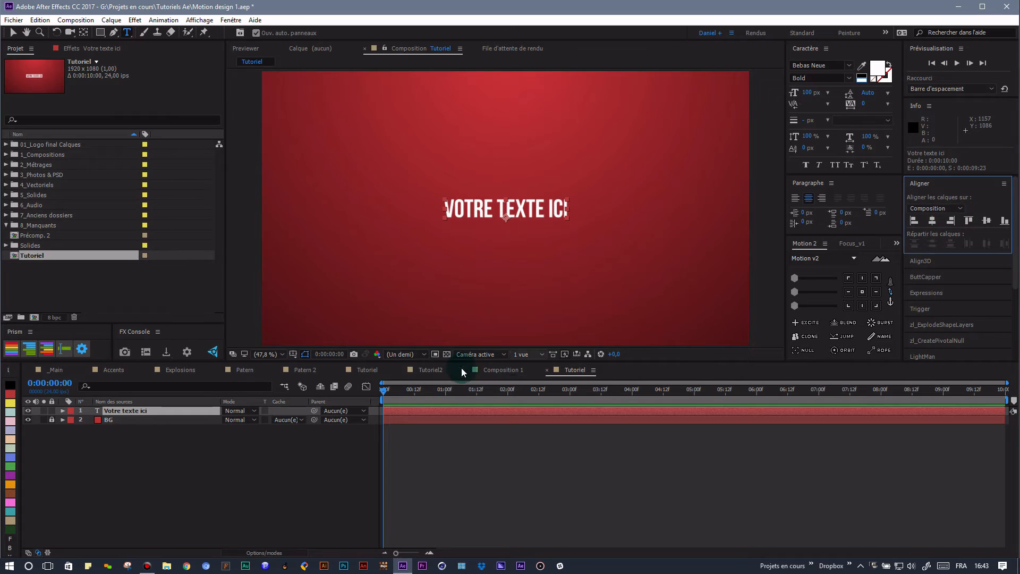
pyautogui.click(156, 411)
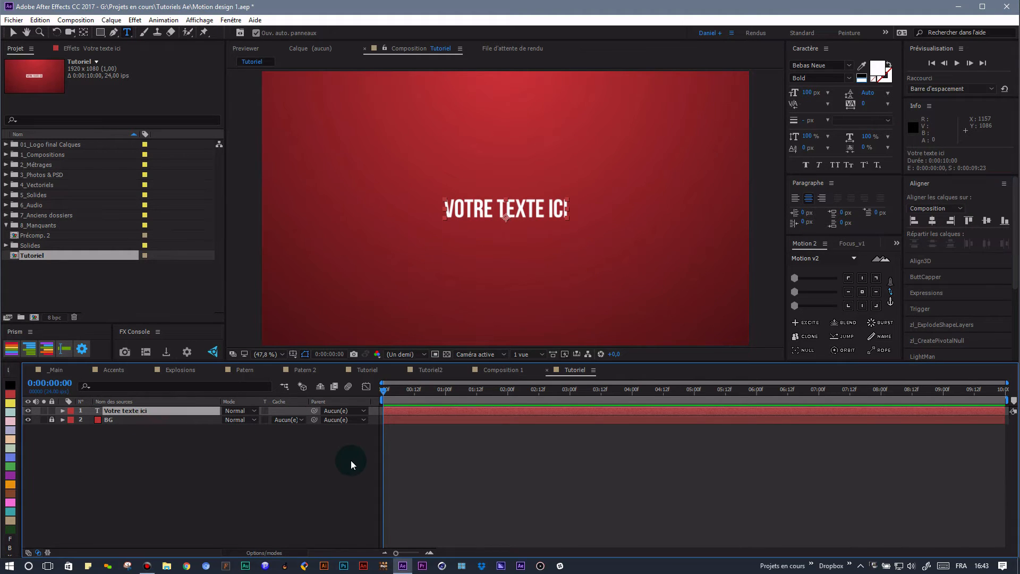
pyautogui.click(862, 292)
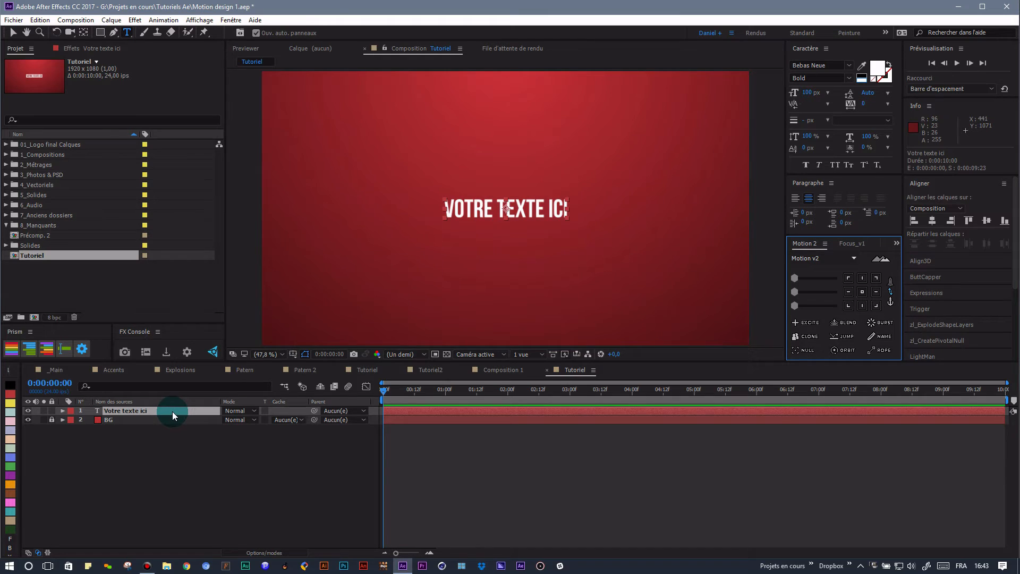
# Step: Create a new shape layer above the text layer and add a rectangle path to it
pyautogui.rightClick(224, 460)
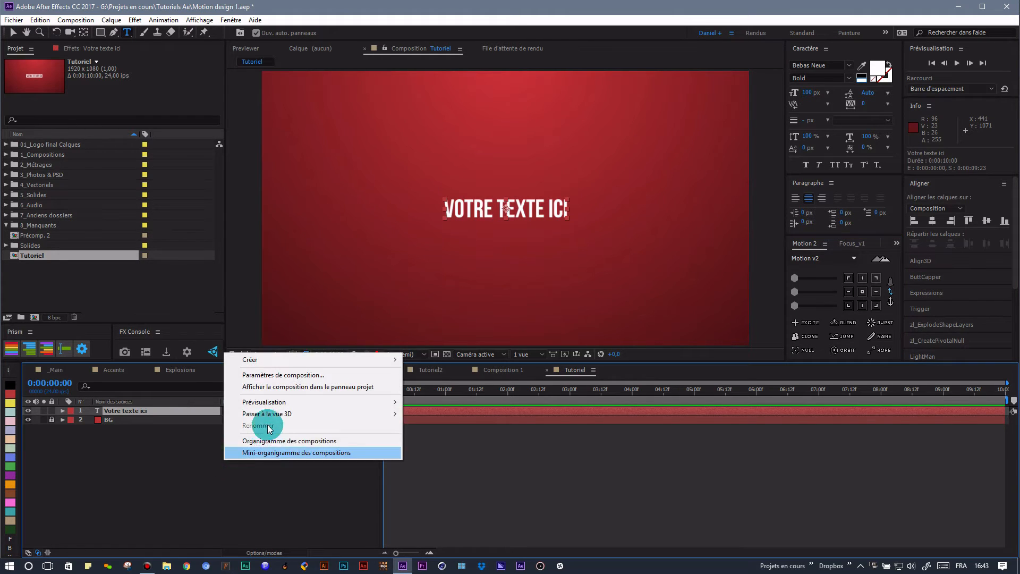
pyautogui.moveTo(260, 359)
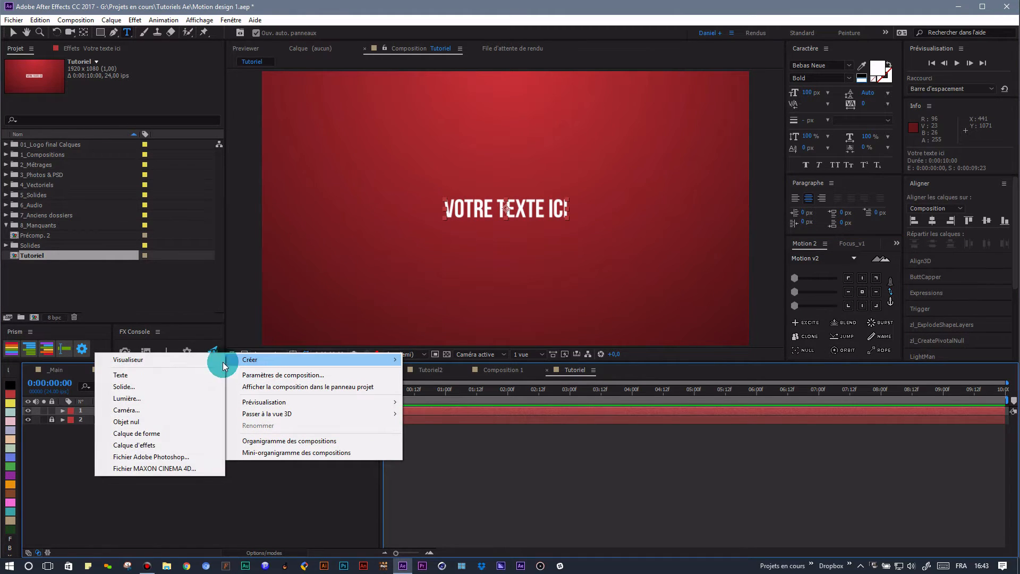
pyautogui.click(167, 432)
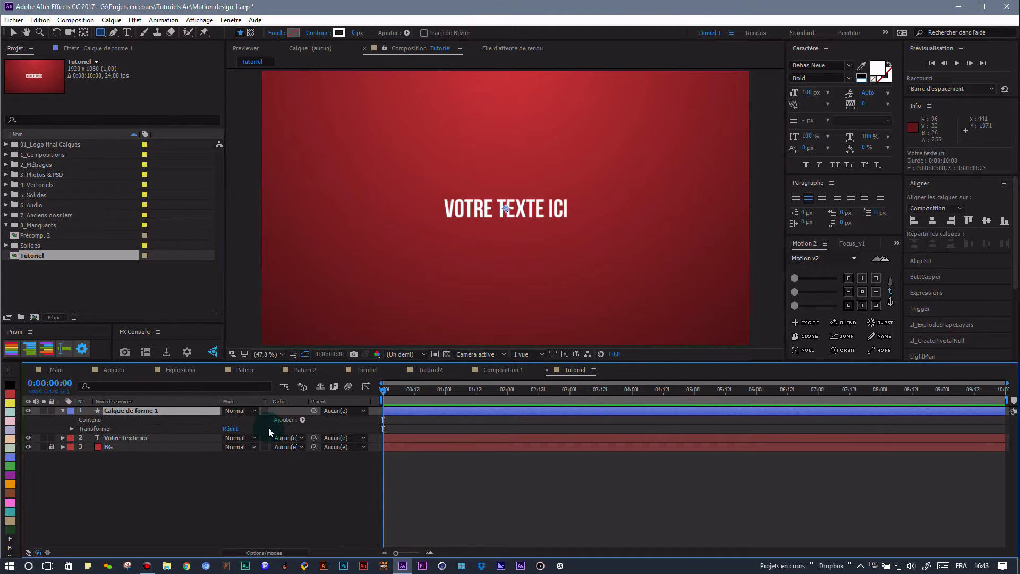
pyautogui.click(303, 419)
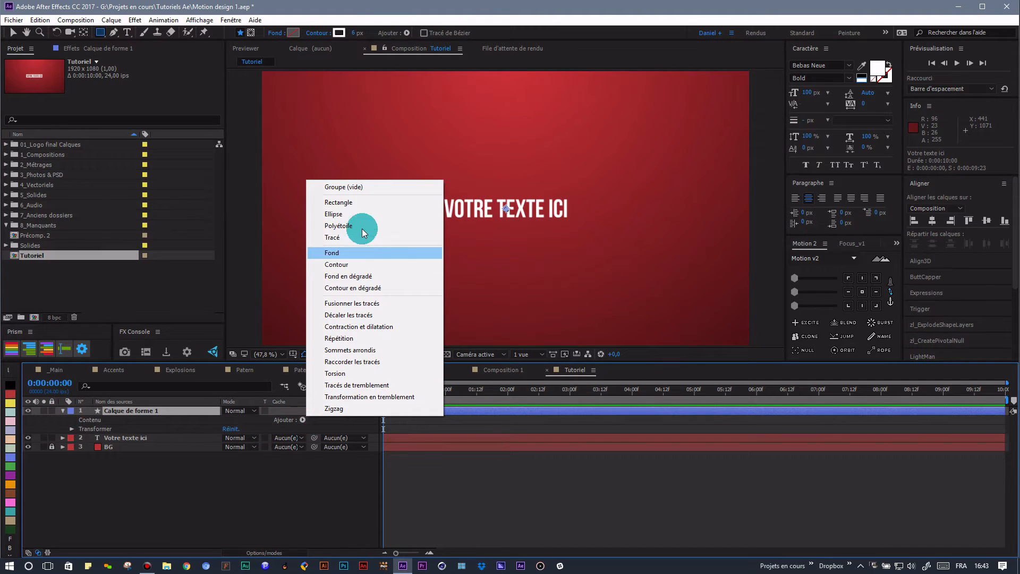
pyautogui.click(359, 205)
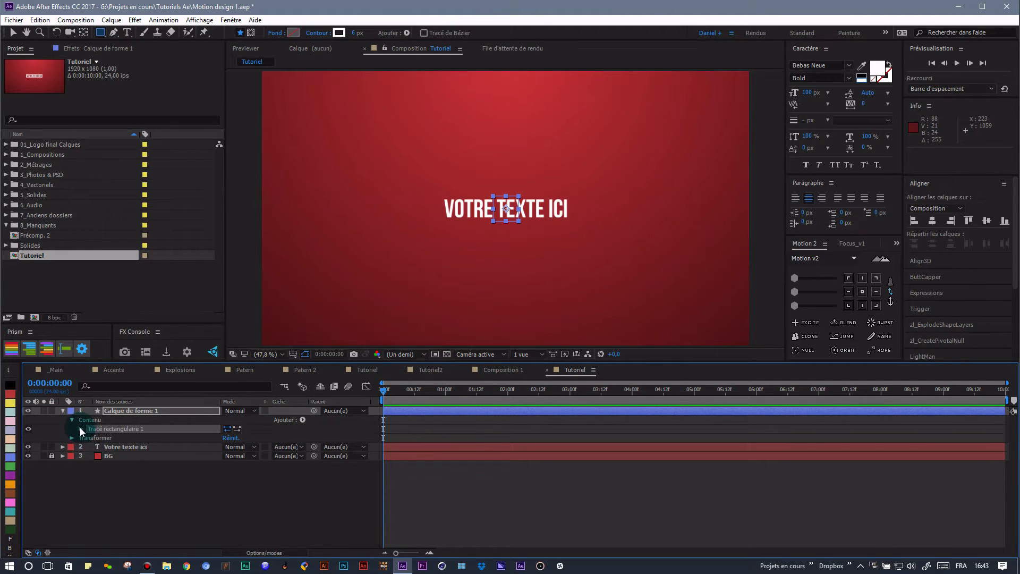
# Step: Unlink the rectangle path's dimensions and set its size to 515 × 100 to frame the text
pyautogui.click(81, 429)
pyautogui.click(226, 437)
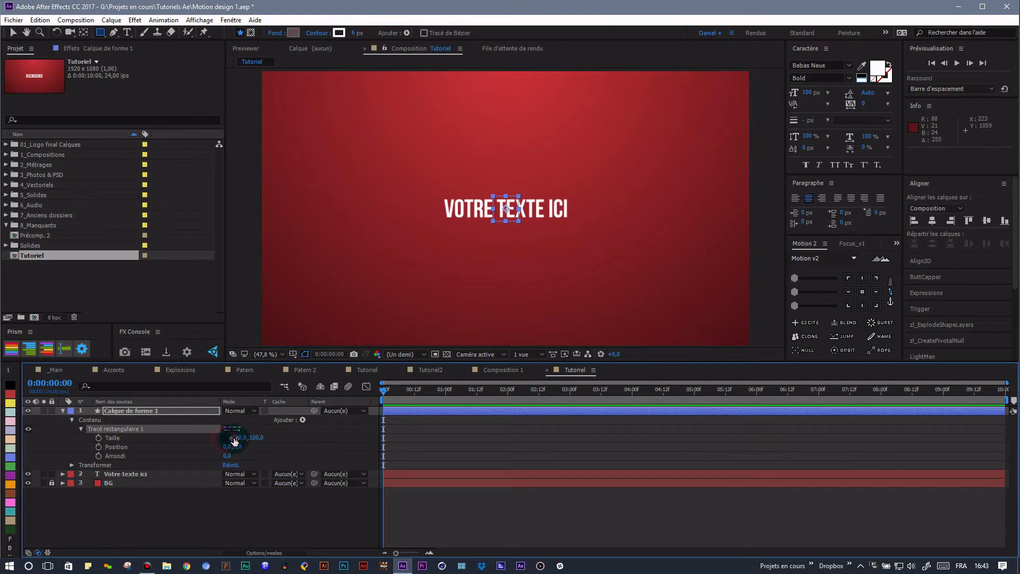
pyautogui.moveTo(238, 437); pyautogui.dragTo(444, 423)
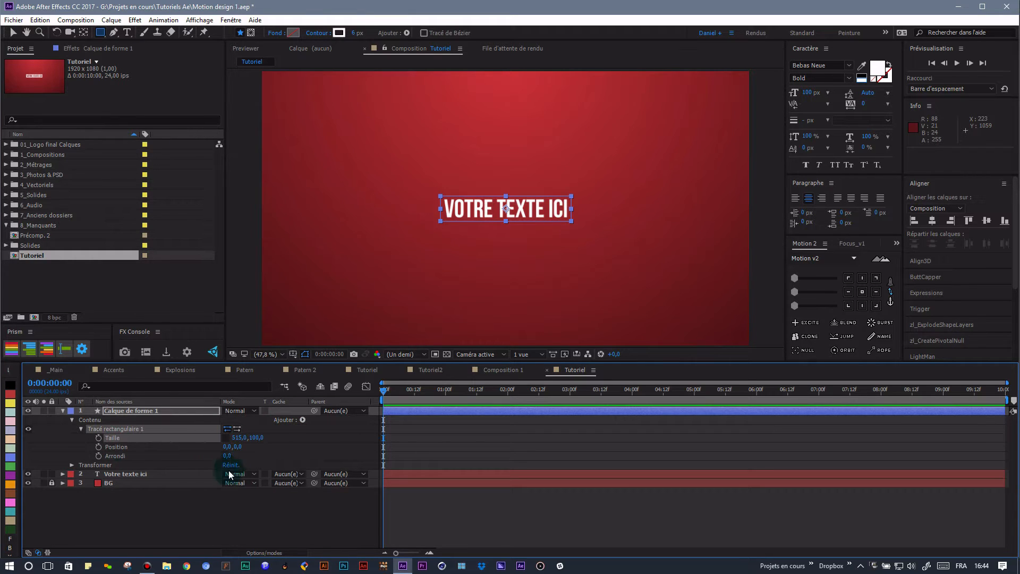
# Step: Add a solid fill to the rectangle and set the text layer's track matte to the shape layer's alpha
pyautogui.click(303, 420)
pyautogui.click(353, 256)
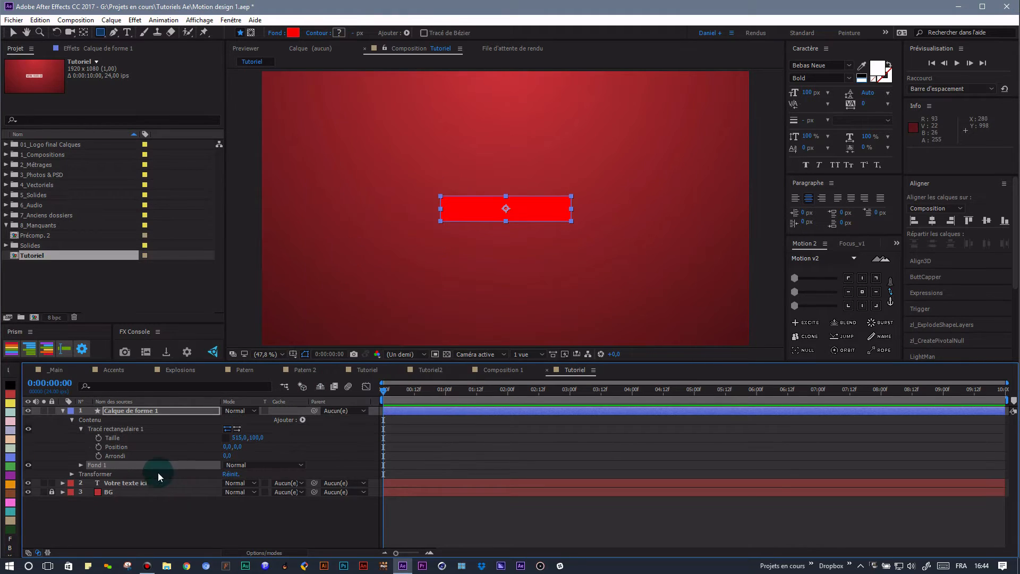
pyautogui.click(63, 411)
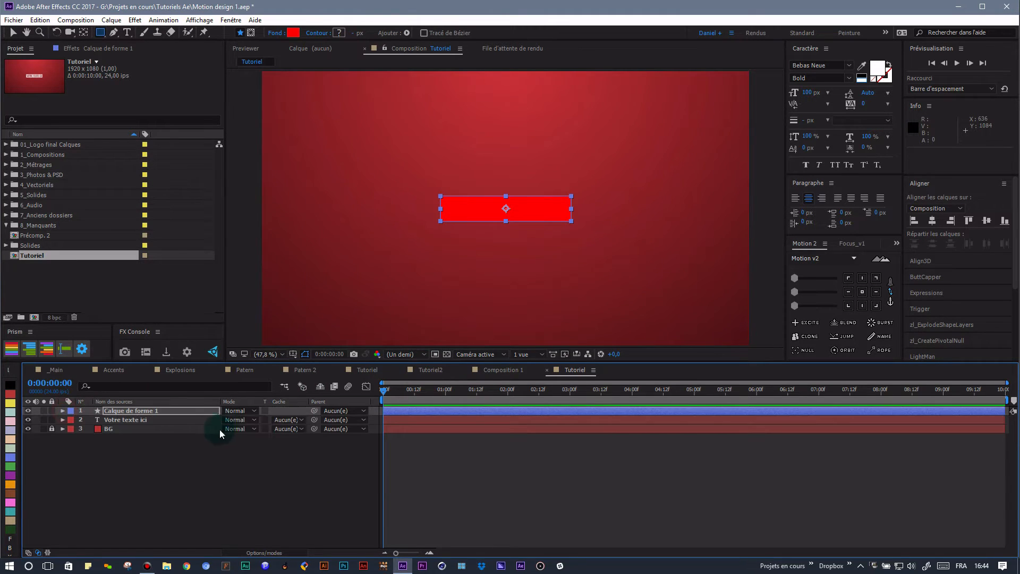
pyautogui.click(301, 420)
pyautogui.click(298, 445)
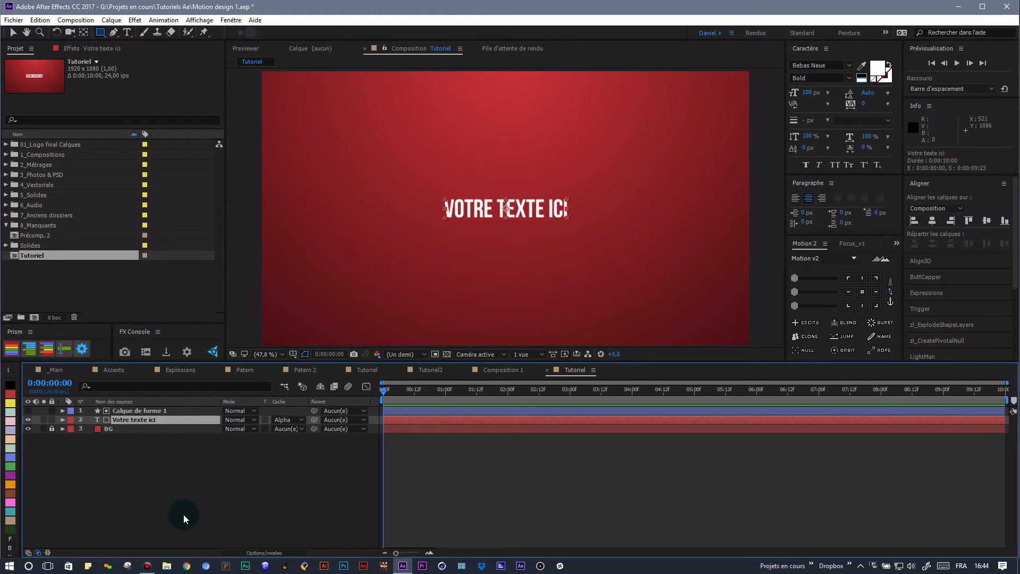
# Step: Add a Position keyframe to the text layer at 0:00:01:00 and another at 0:00:00:00 with Y set to 649
pyautogui.press('p')
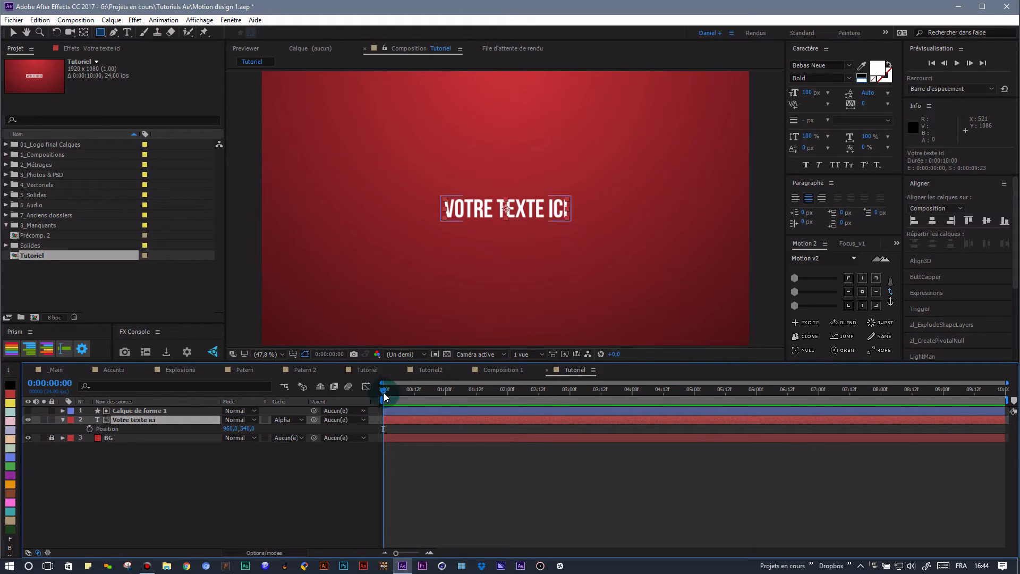
pyautogui.moveTo(384, 392); pyautogui.dragTo(447, 396)
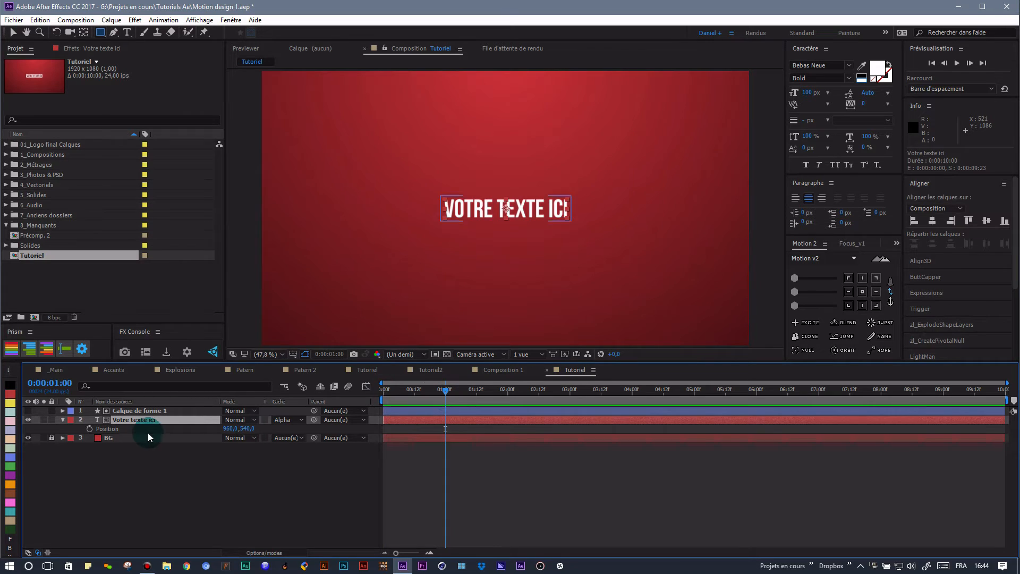
pyautogui.click(90, 429)
pyautogui.moveTo(447, 389); pyautogui.dragTo(383, 391)
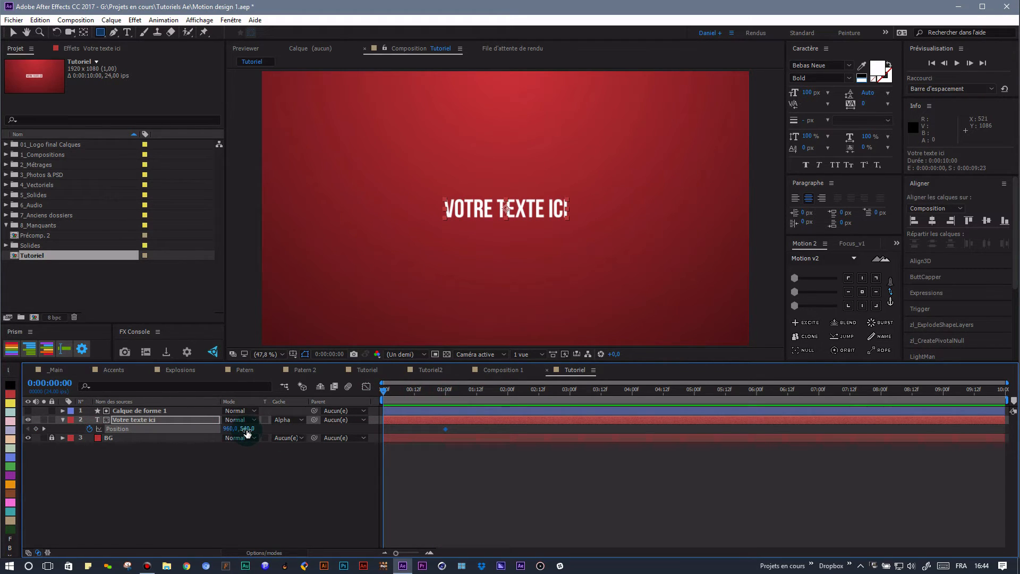
pyautogui.moveTo(247, 429); pyautogui.dragTo(303, 433)
# Step: Apply easy ease to both Position keyframes, preview the text reveal and put the playhead at 0:00:00:15
pyautogui.click(352, 478)
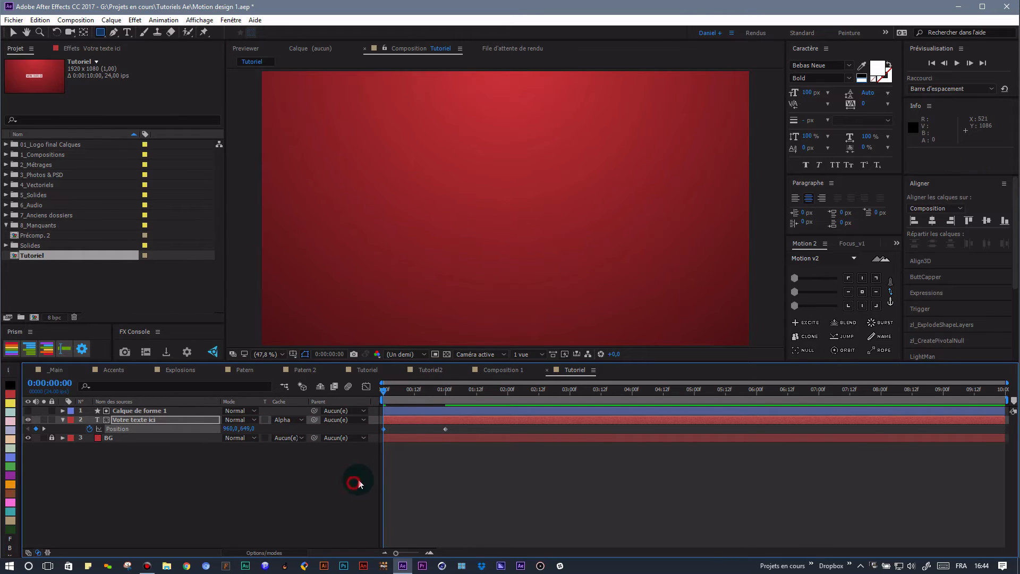
pyautogui.click(448, 428)
pyautogui.press('space')
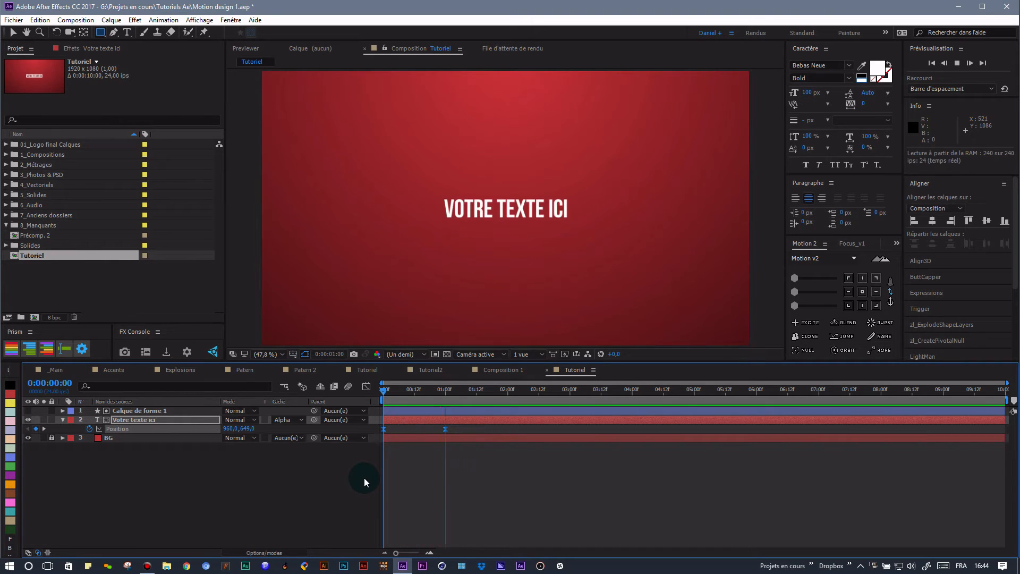
pyautogui.moveTo(492, 394); pyautogui.dragTo(422, 396)
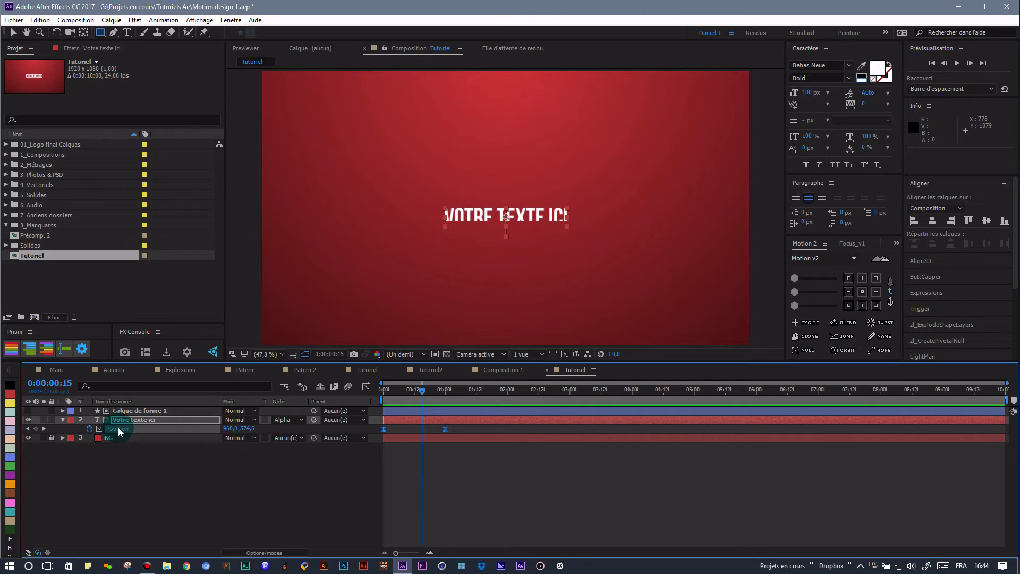
# Step: Select the matte shape layer Calque de forme 1 and show its effect controls
pyautogui.click(132, 412)
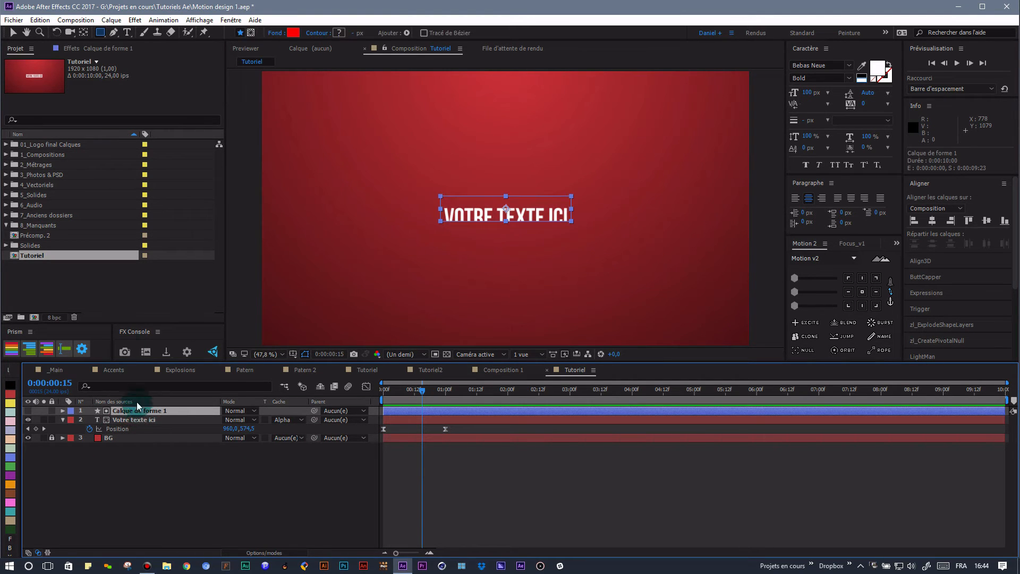
pyautogui.press('F3')
pyautogui.rightClick(130, 136)
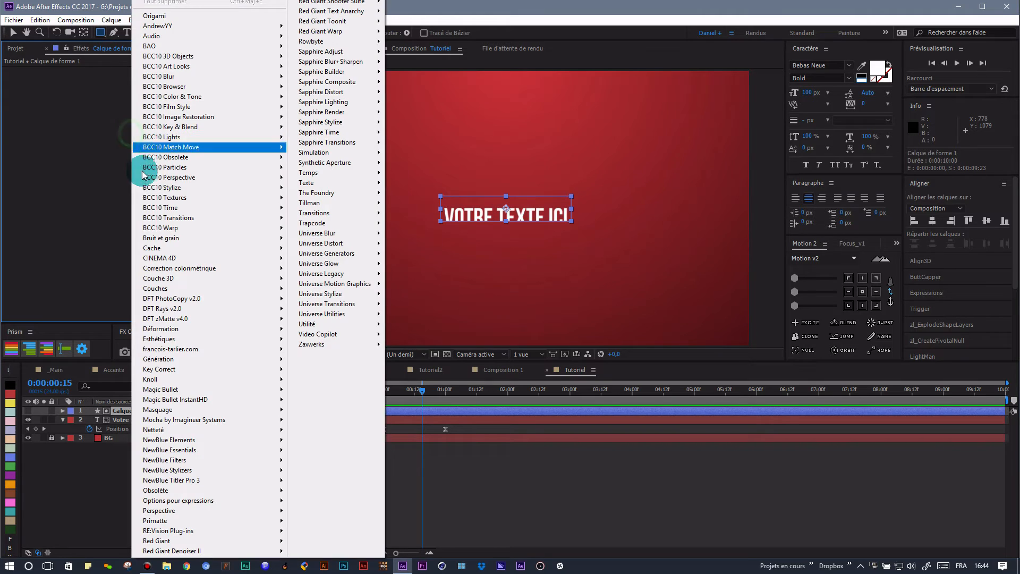
pyautogui.moveTo(177, 340)
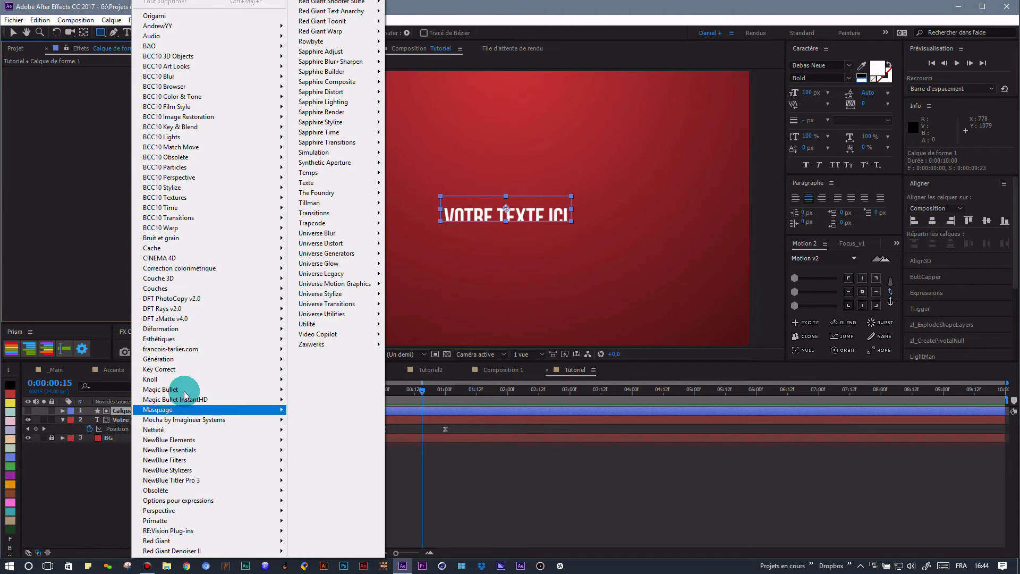
pyautogui.click(98, 244)
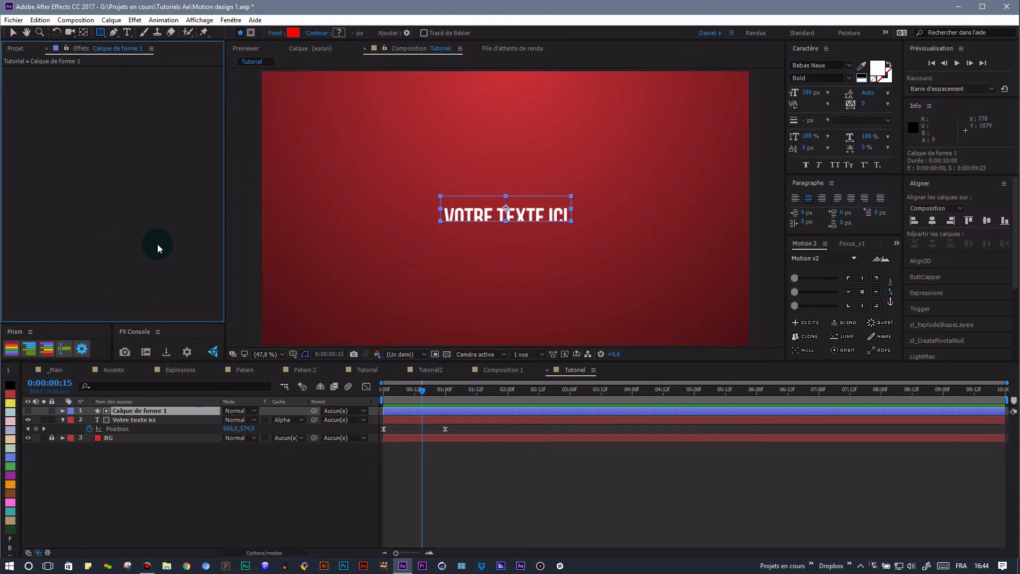
# Step: Apply Flou accéléré to the matte shape layer, with its blur dimensions set to Vertical and intensity to 6
pyautogui.hotkey('ctrl', 'space')
pyautogui.click(108, 233)
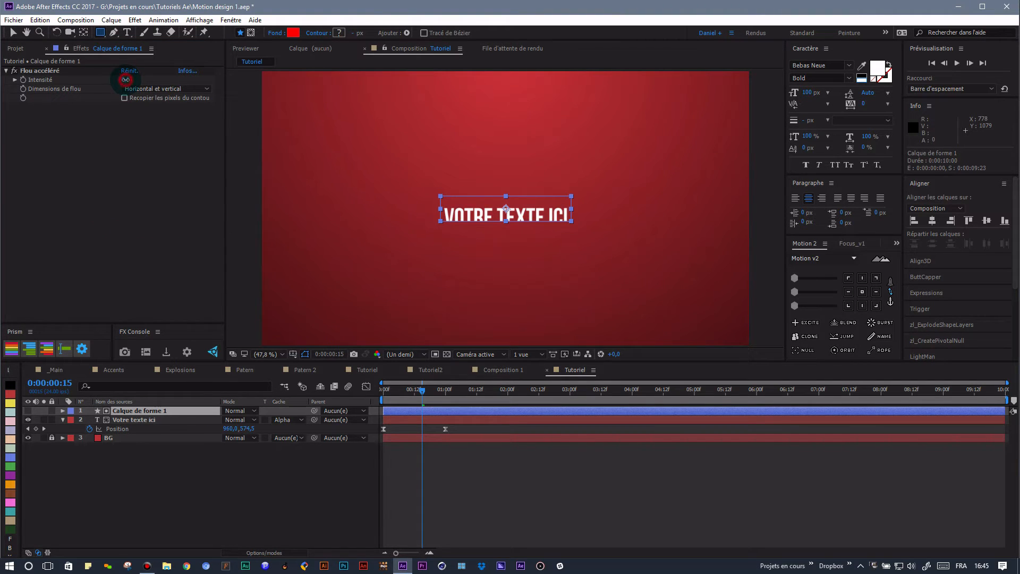
pyautogui.click(125, 80)
pyautogui.moveTo(140, 74); pyautogui.dragTo(107, 82)
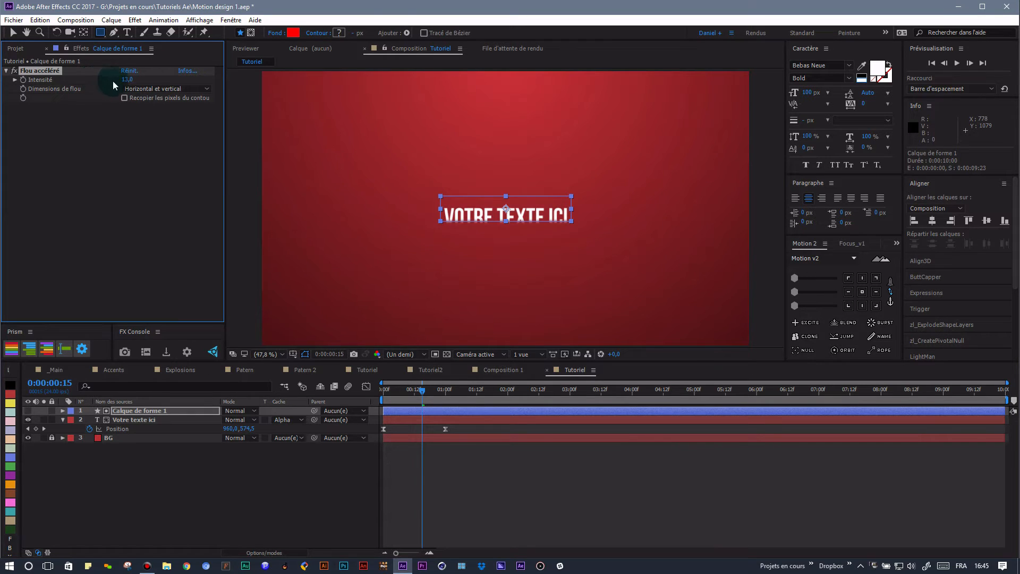
pyautogui.click(164, 89)
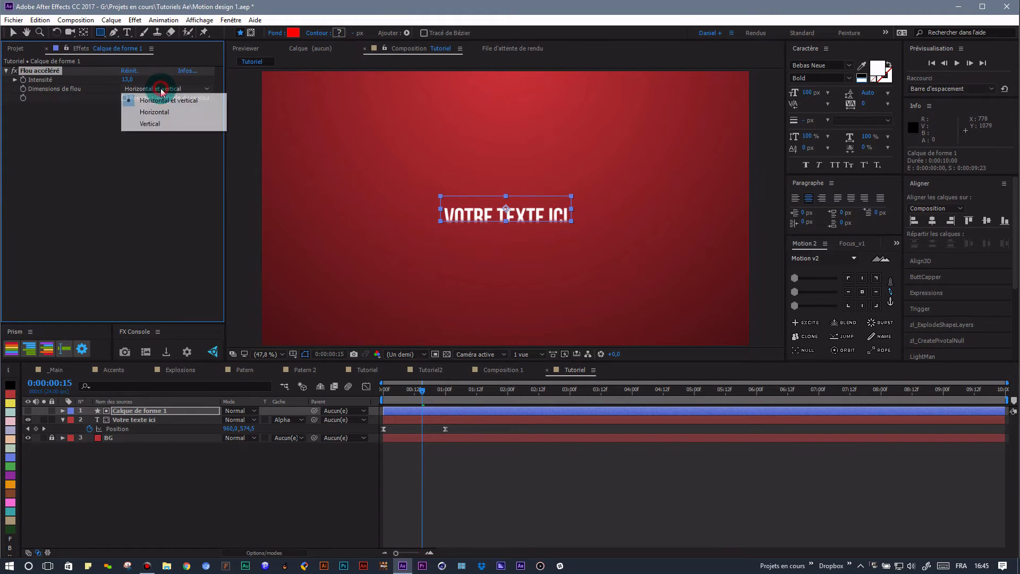
pyautogui.click(159, 124)
pyautogui.moveTo(129, 80)
pyautogui.mouseDown()
pyautogui.moveTo(116, 82)
pyautogui.moveTo(118, 94)
pyautogui.mouseUp()
pyautogui.click(441, 264)
pyautogui.click(333, 489)
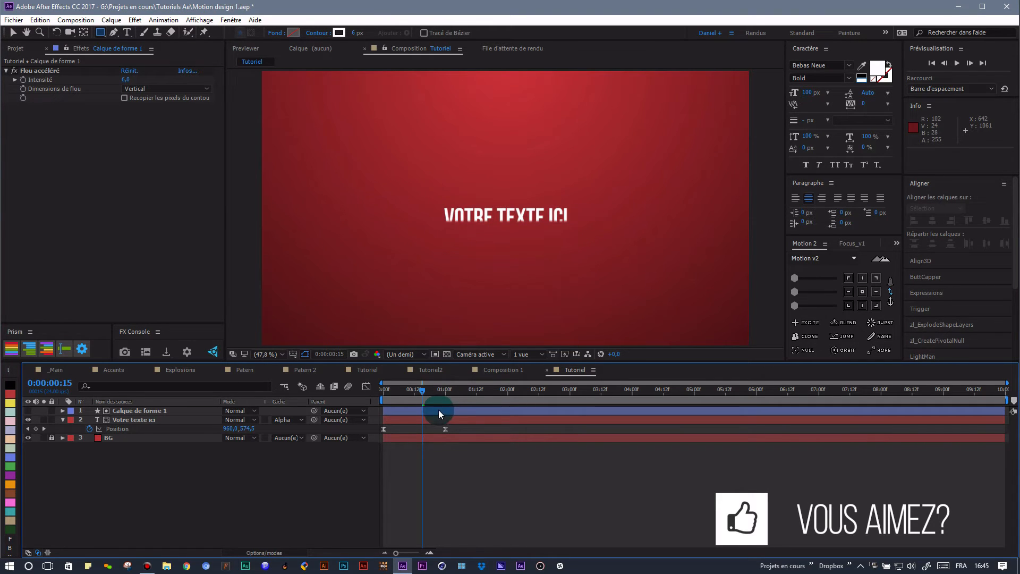
# Step: Shift the text layer's two Position keyframes together to 0:00:01:01 and 0:00:02:01
pyautogui.moveTo(424, 391); pyautogui.dragTo(447, 418)
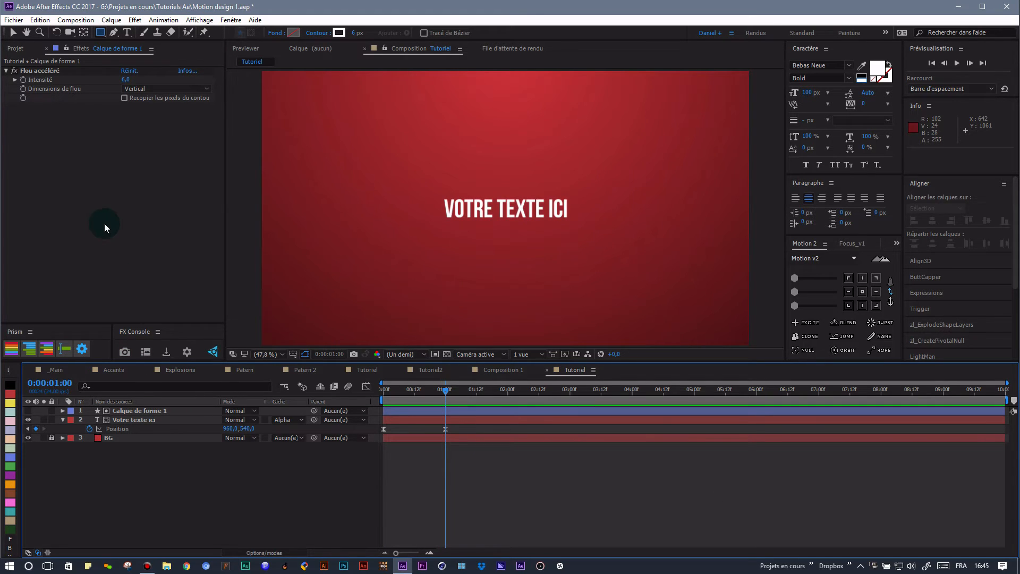
pyautogui.moveTo(444, 390); pyautogui.dragTo(368, 402)
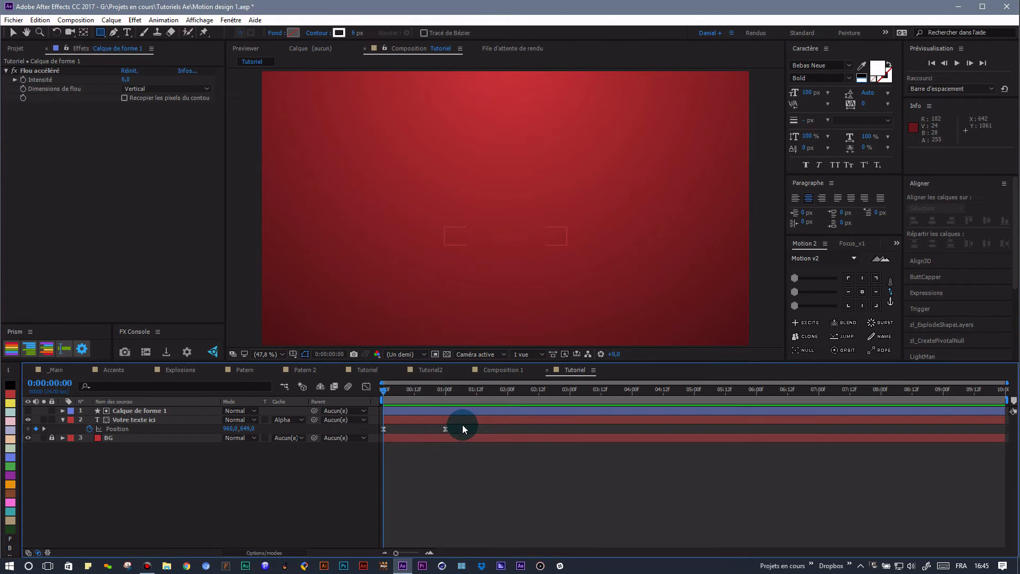
pyautogui.moveTo(462, 432); pyautogui.dragTo(509, 438)
pyautogui.moveTo(381, 389); pyautogui.dragTo(187, 468)
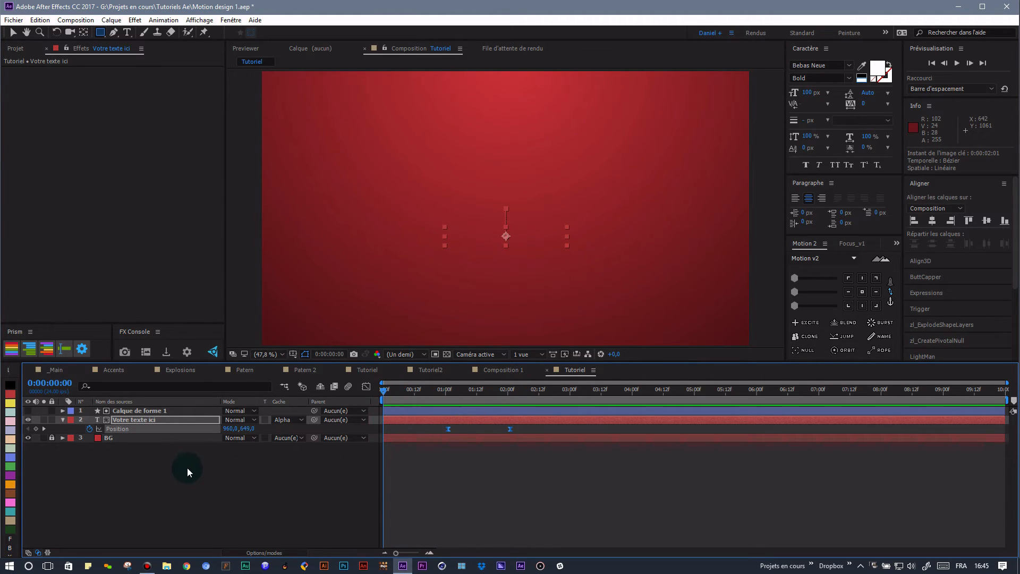
pyautogui.click(187, 467)
# Step: With the playhead at 0:00:02:01, draw a horizontal Pen tool line just beneath the text, slightly wider than the title
pyautogui.moveTo(404, 390); pyautogui.dragTo(512, 394)
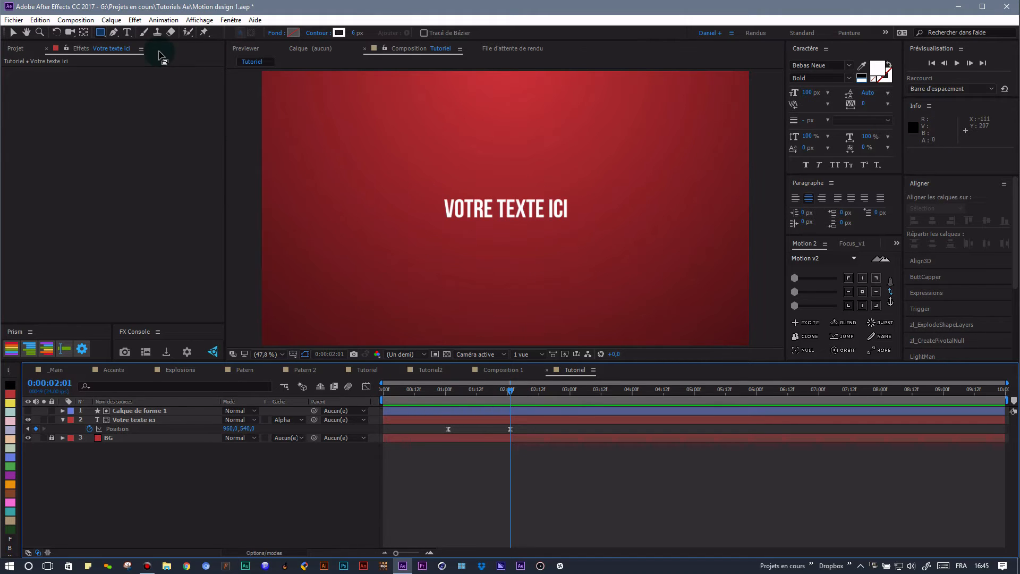
pyautogui.click(113, 33)
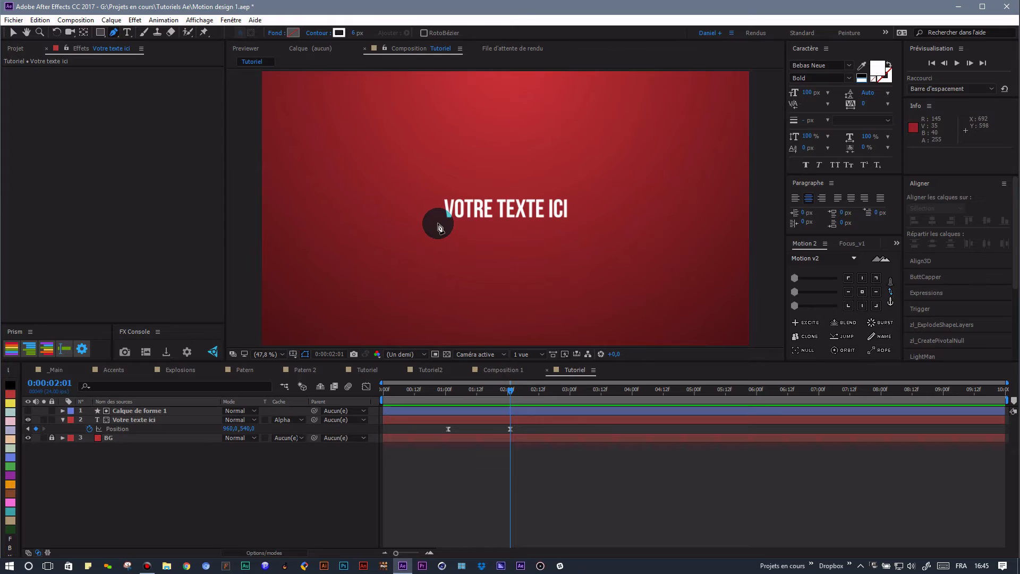
pyautogui.click(437, 223)
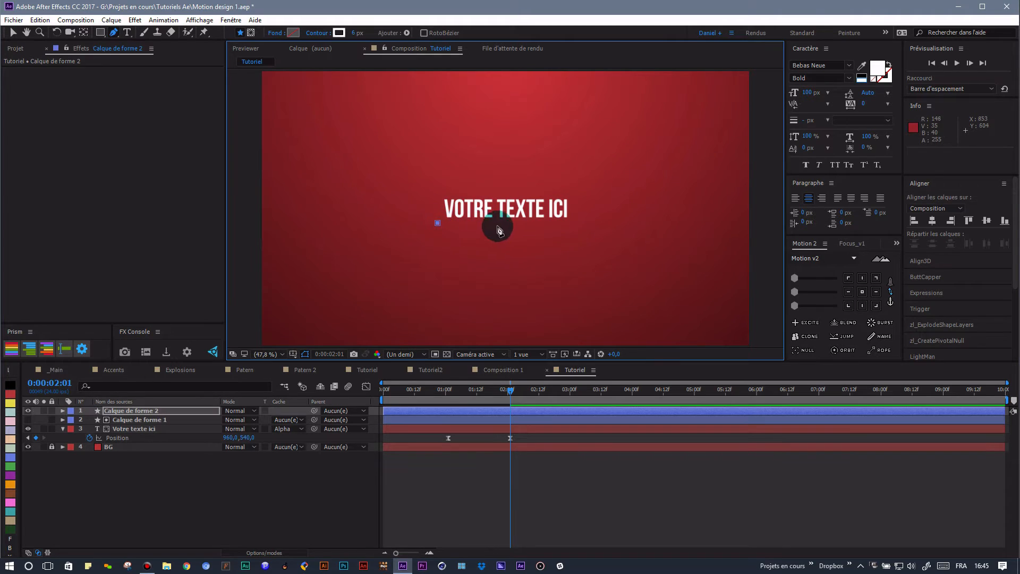
pyautogui.click(576, 223)
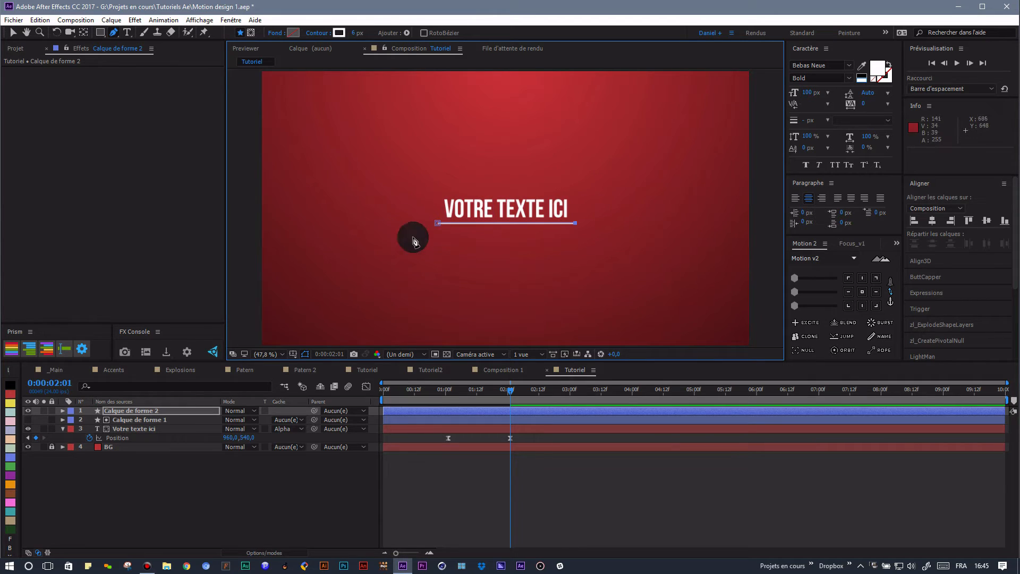
pyautogui.click(255, 485)
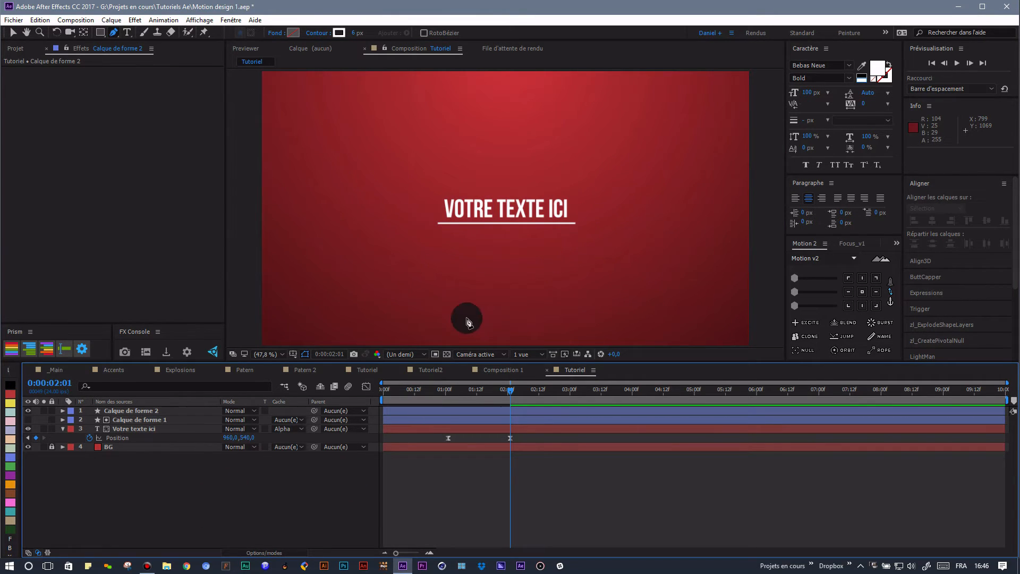
# Step: Add Raccorder les tracés to the Forme 1 group of the underline layer and expand its properties
pyautogui.click(150, 413)
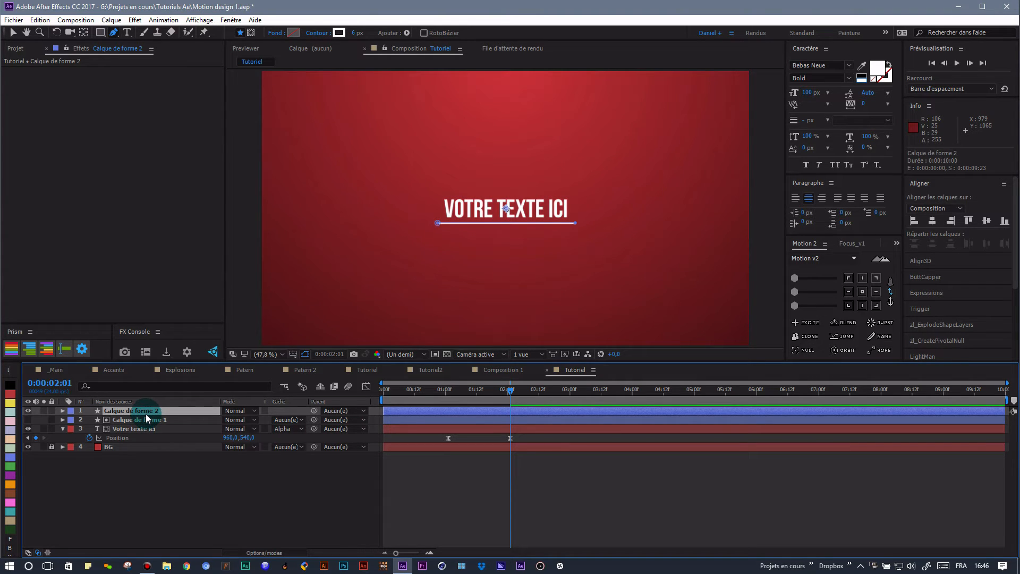
pyautogui.click(63, 412)
pyautogui.click(73, 420)
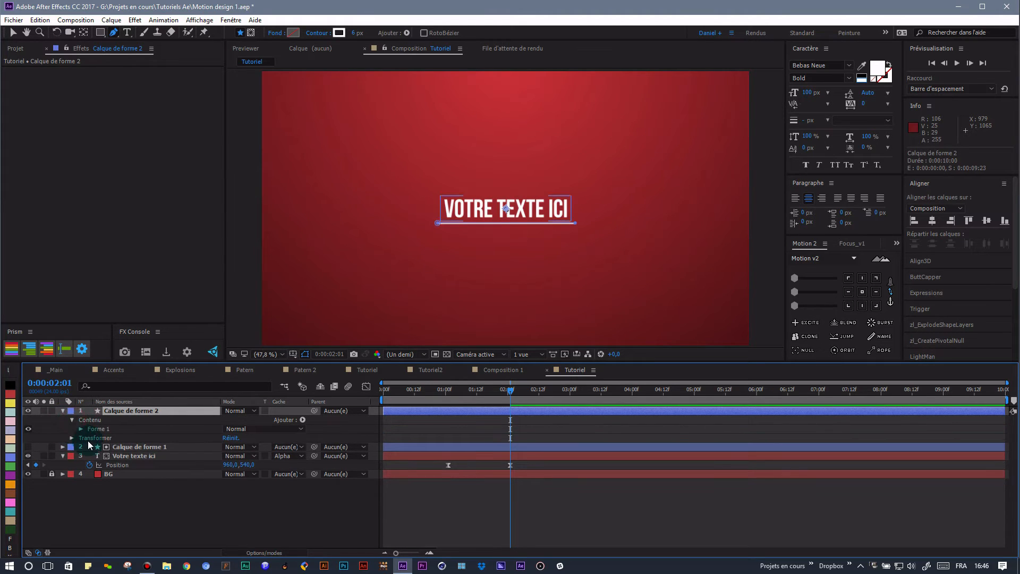
pyautogui.click(81, 429)
pyautogui.click(104, 428)
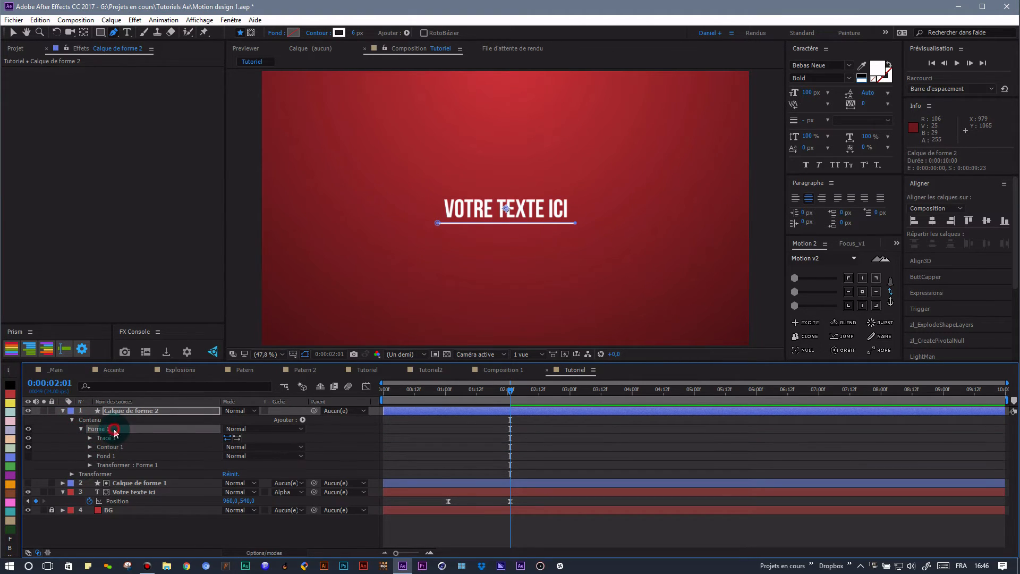
pyautogui.click(302, 419)
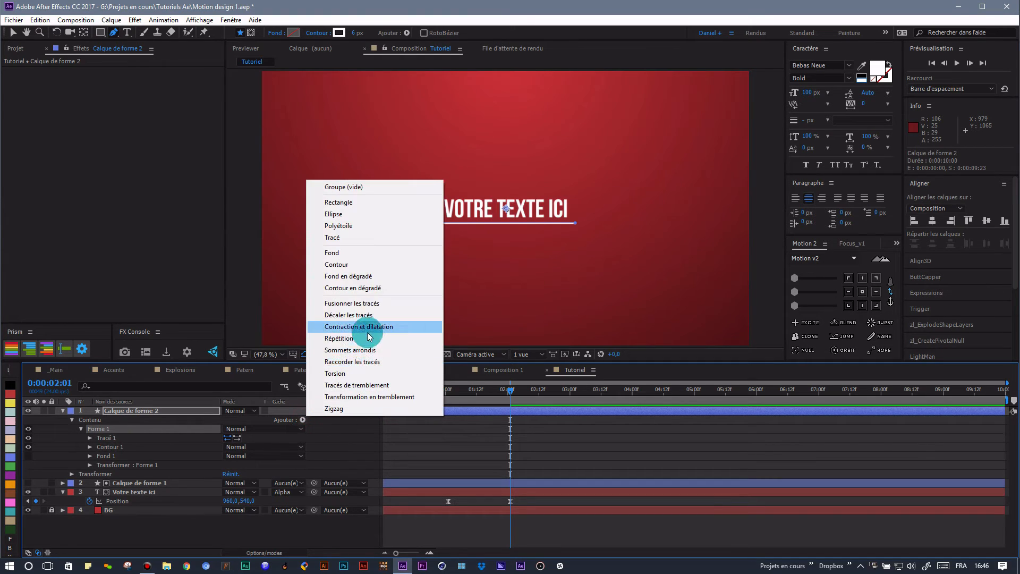
pyautogui.click(370, 361)
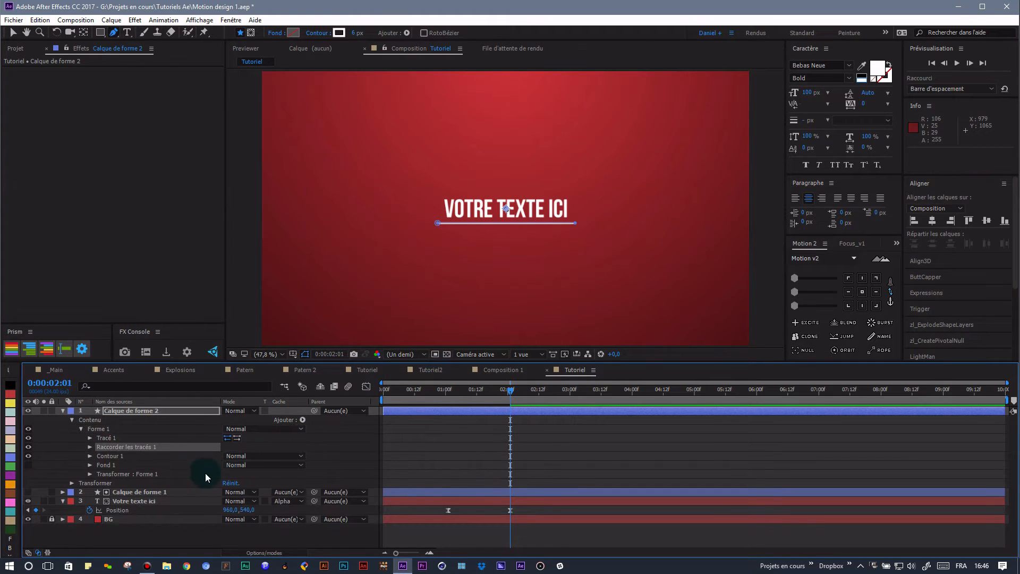
pyautogui.click(90, 447)
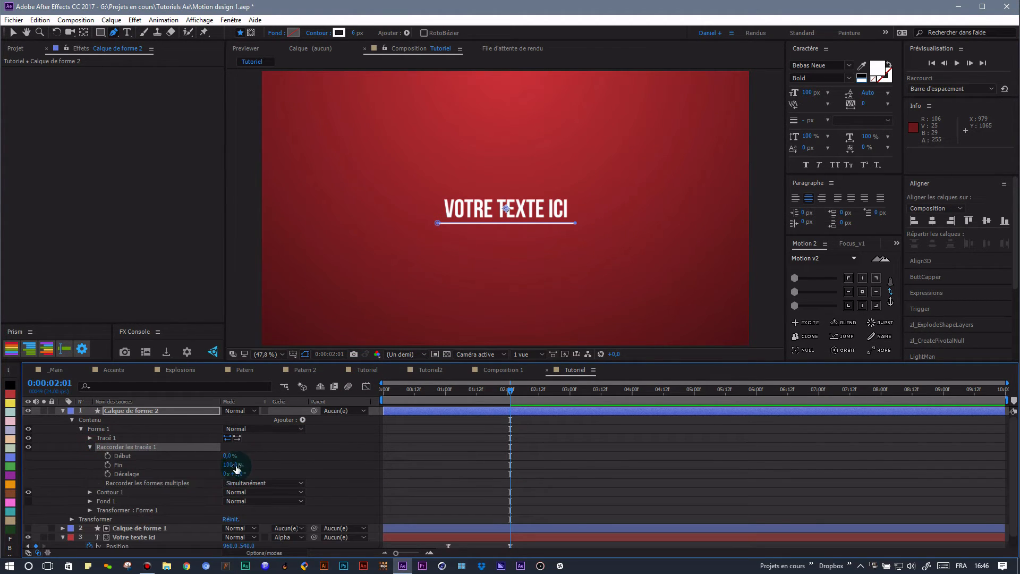
# Step: Keyframe the underline trim's Fin value at 0% at 0:00:00:00 and 100% at 0:00:01:00
pyautogui.click(176, 465)
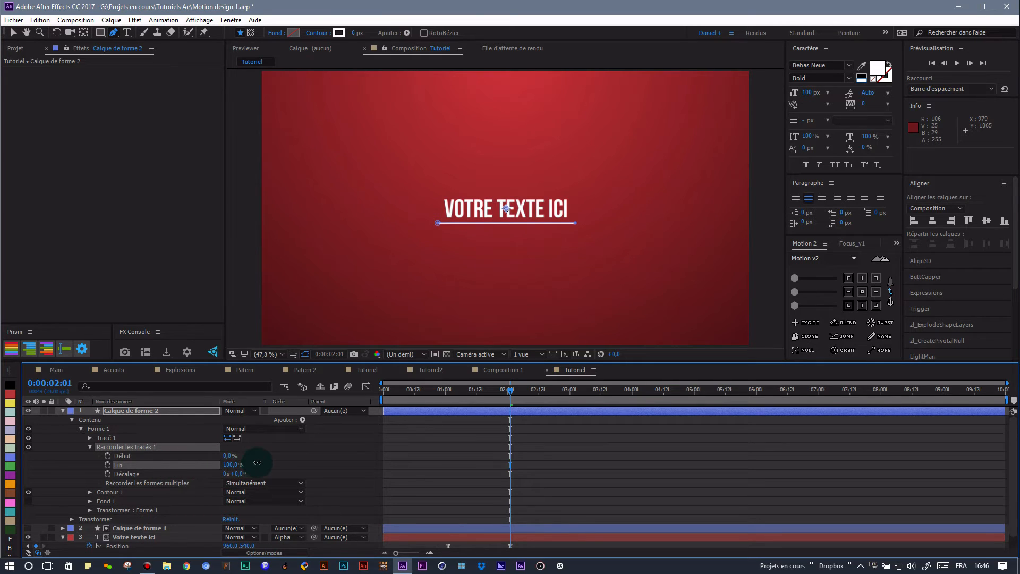
pyautogui.click(227, 456)
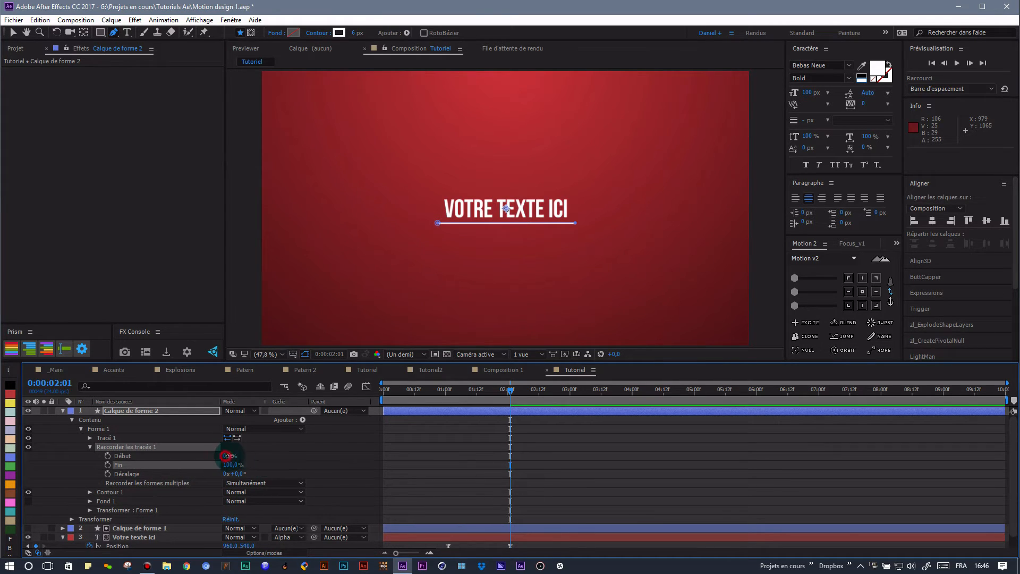
pyautogui.moveTo(229, 465)
pyautogui.mouseDown()
pyautogui.moveTo(187, 460)
pyautogui.moveTo(232, 466)
pyautogui.moveTo(255, 457)
pyautogui.mouseUp()
pyautogui.click(107, 465)
pyautogui.click(518, 392)
pyautogui.moveTo(515, 390); pyautogui.dragTo(440, 399)
pyautogui.moveTo(229, 470); pyautogui.dragTo(125, 466)
# Step: Apply easy ease to both Fin keyframes and preview the animation from the start
pyautogui.moveTo(550, 457); pyautogui.dragTo(384, 470)
pyautogui.moveTo(463, 451); pyautogui.dragTo(376, 480)
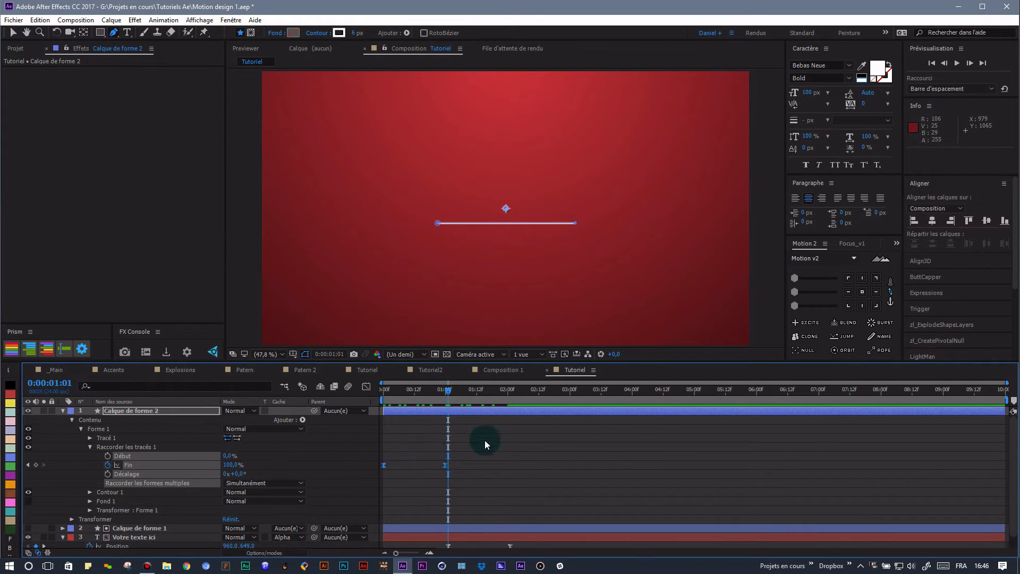
pyautogui.moveTo(450, 393); pyautogui.dragTo(382, 403)
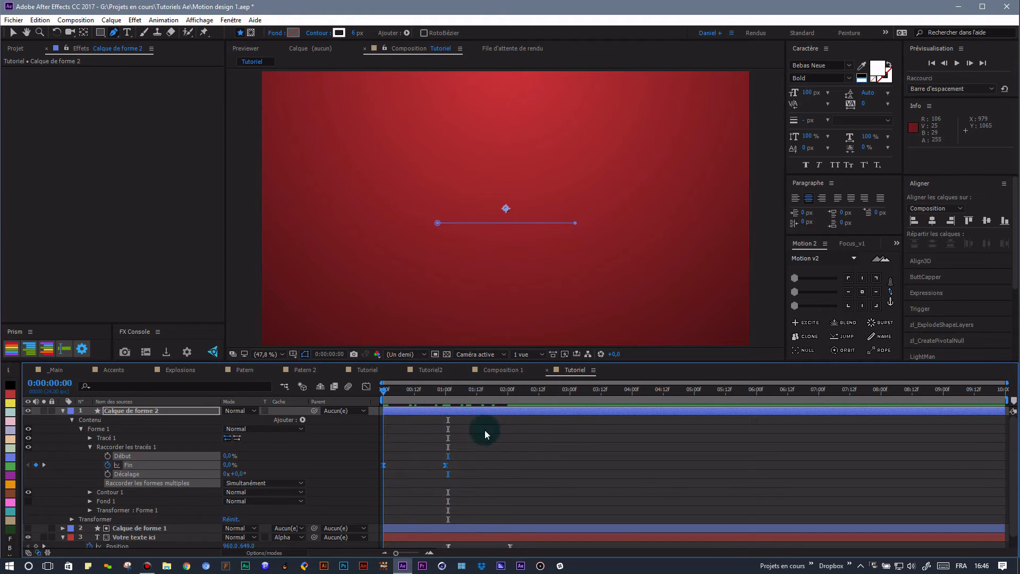
pyautogui.press('space')
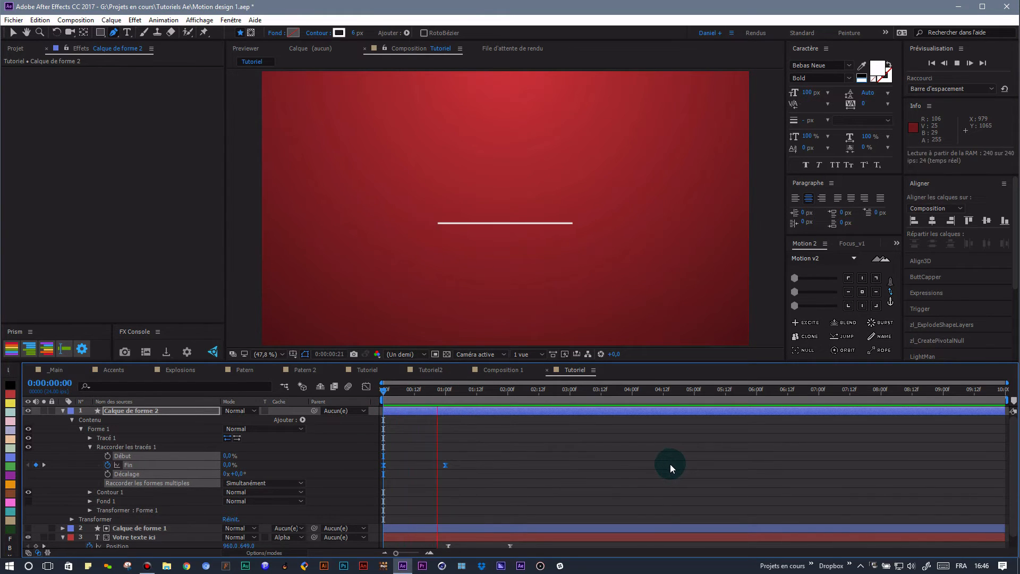
pyautogui.press('space')
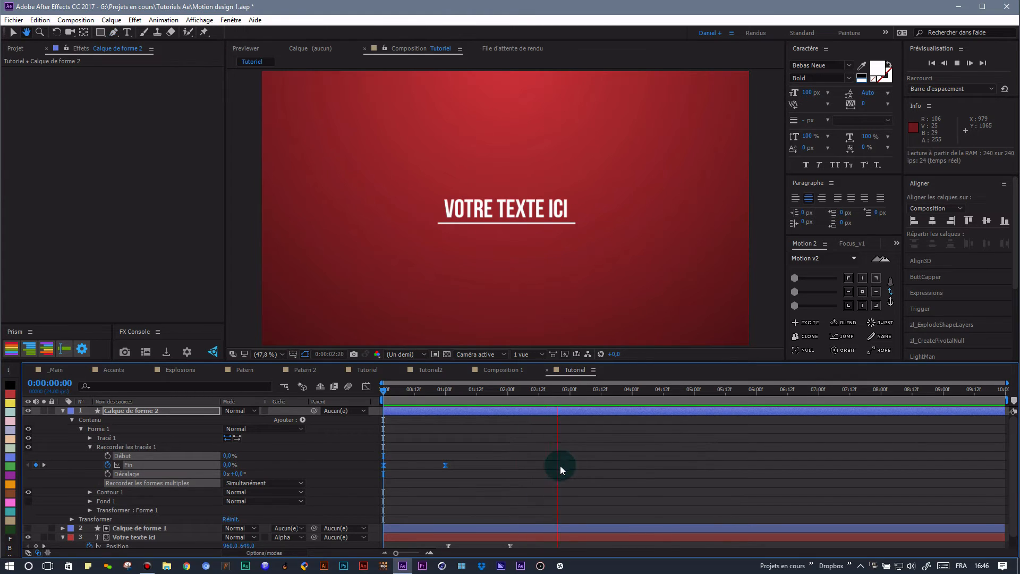
# Step: Reshape the Fin and Position speed curves in the graph editor for fast starts and slow endings, then return the playhead to 0:00:00:00
pyautogui.scroll(-1, 537, 497)
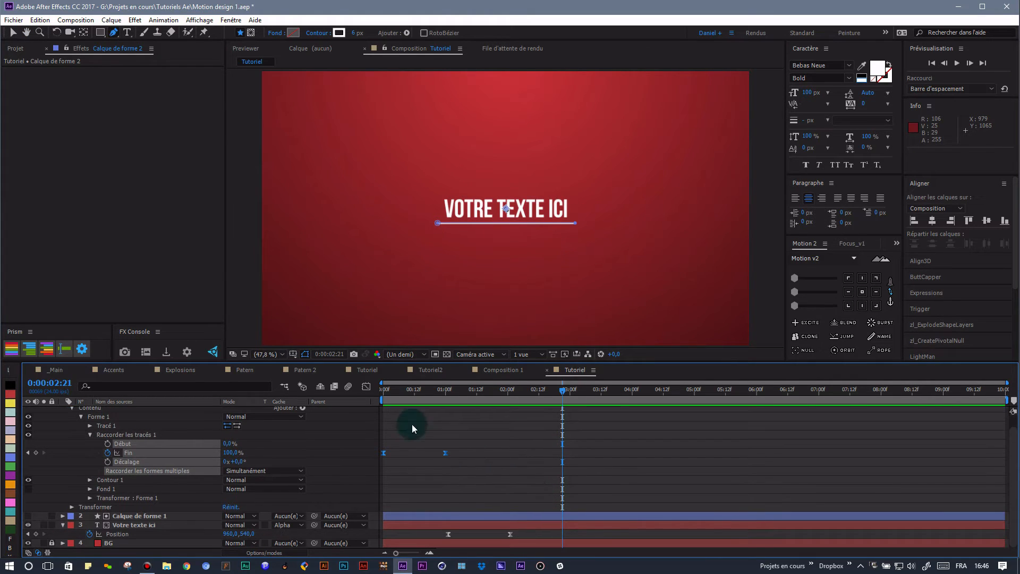
pyautogui.press('u')
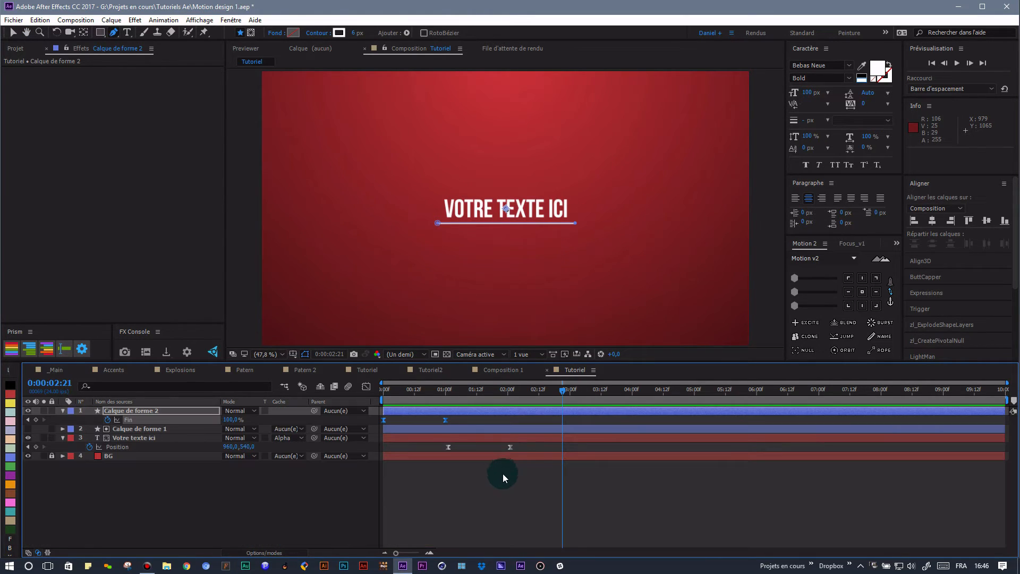
pyautogui.moveTo(531, 463); pyautogui.dragTo(374, 402)
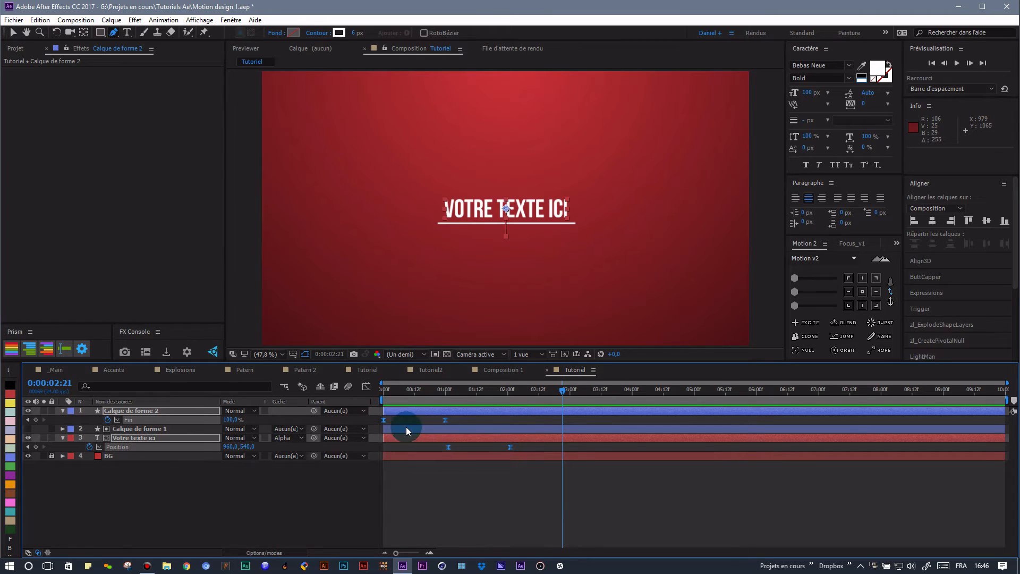
pyautogui.click(366, 386)
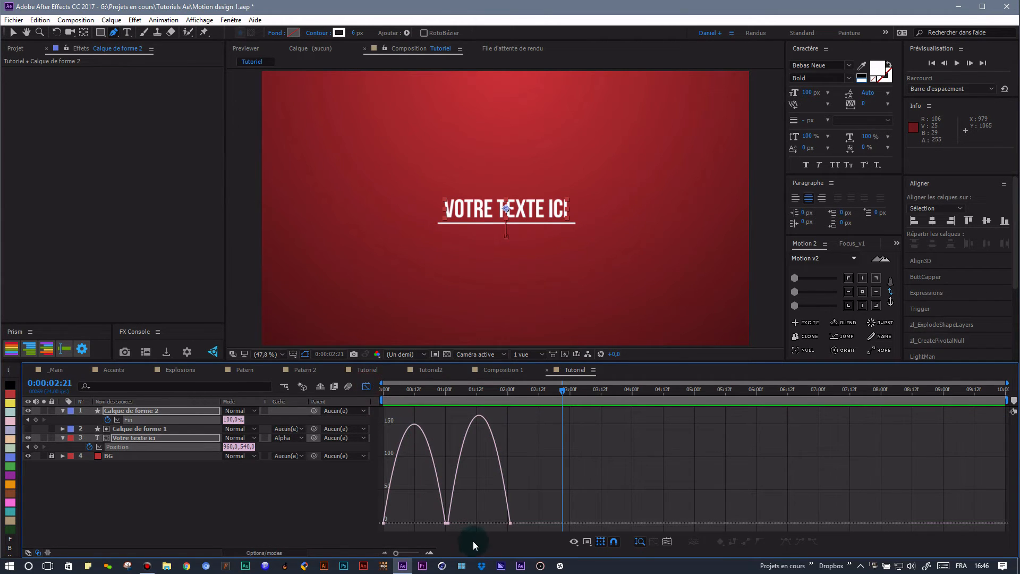
pyautogui.moveTo(433, 525); pyautogui.dragTo(403, 520)
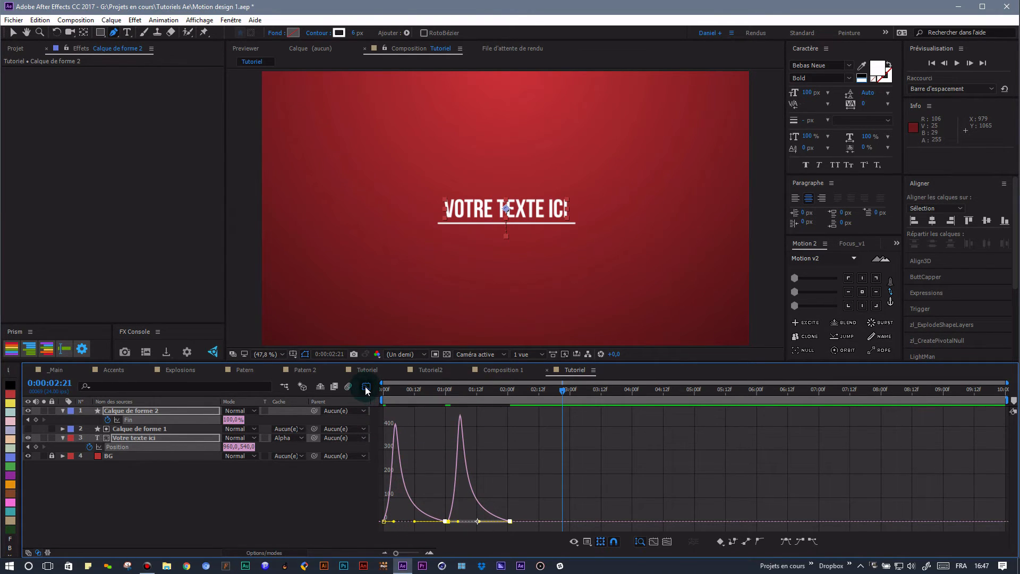
pyautogui.click(365, 388)
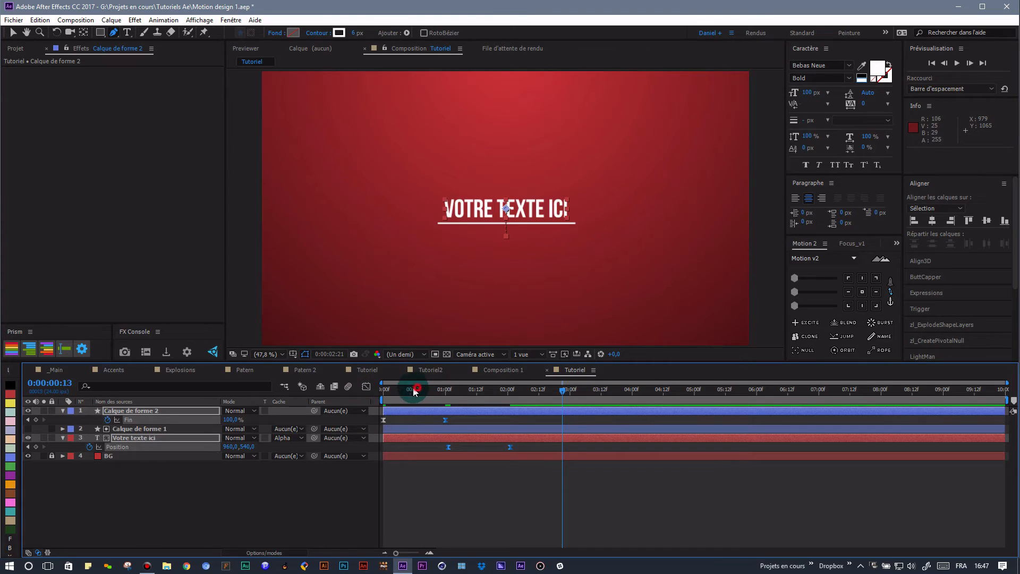
pyautogui.press('Home')
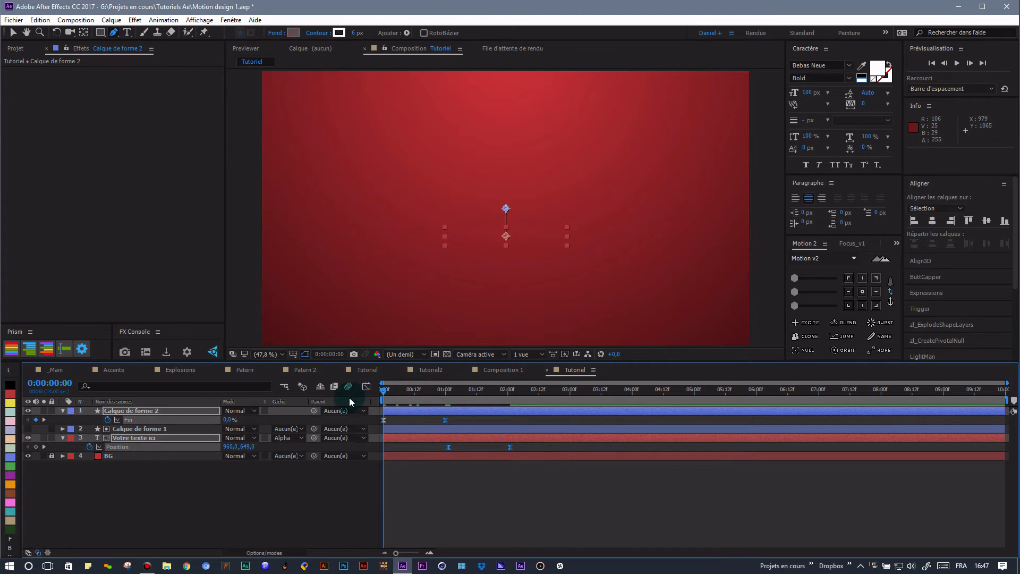
# Step: Preview the eased title animation, review it around 0:00:03:03, and return the playhead to 0:00:00:00
pyautogui.click(321, 511)
pyautogui.press('space')
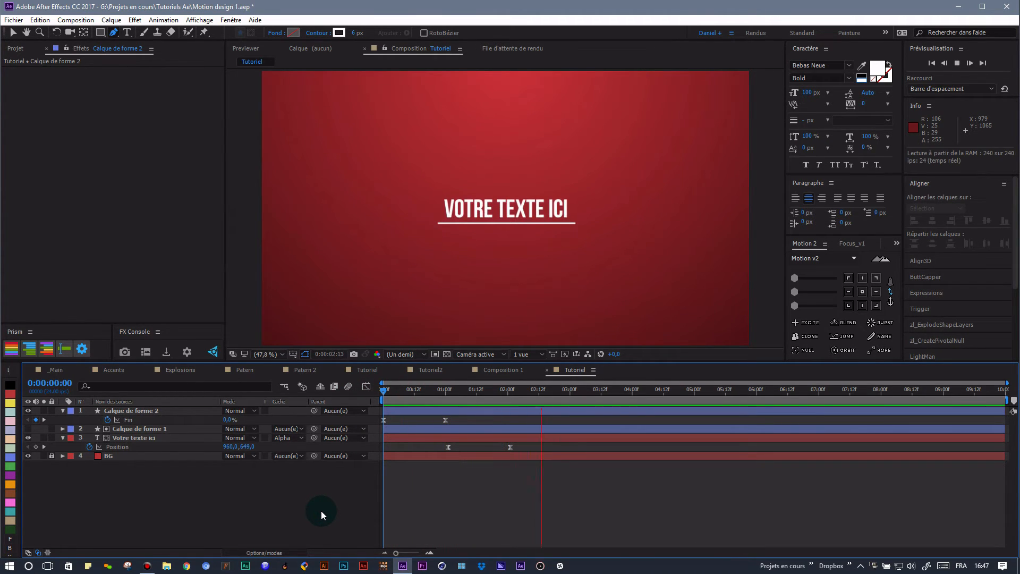
pyautogui.click(598, 391)
pyautogui.moveTo(607, 387); pyautogui.dragTo(583, 404)
pyautogui.moveTo(657, 407)
pyautogui.mouseDown()
pyautogui.moveTo(385, 411)
pyautogui.moveTo(520, 418)
pyautogui.moveTo(379, 431)
pyautogui.moveTo(581, 423)
pyautogui.mouseUp()
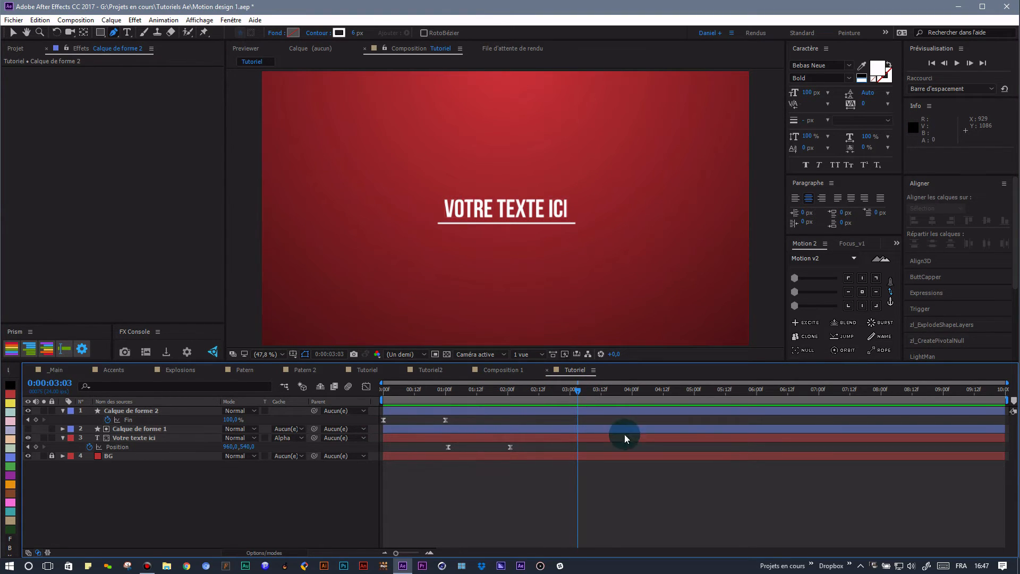
pyautogui.moveTo(579, 391); pyautogui.dragTo(378, 403)
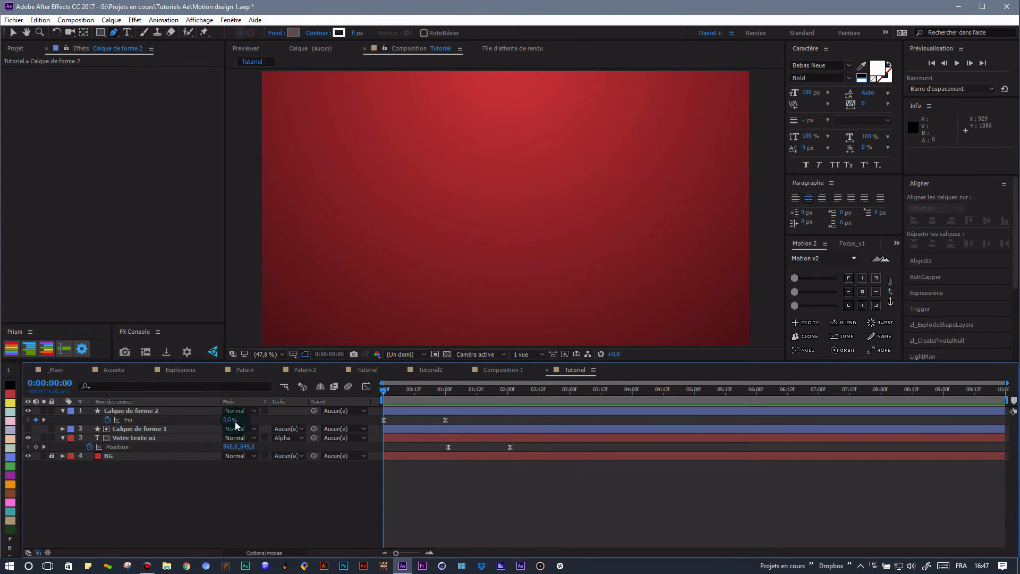
# Step: Precompose the underline, matte shape and text layers into a new composition named Texte 7
pyautogui.click(163, 438)
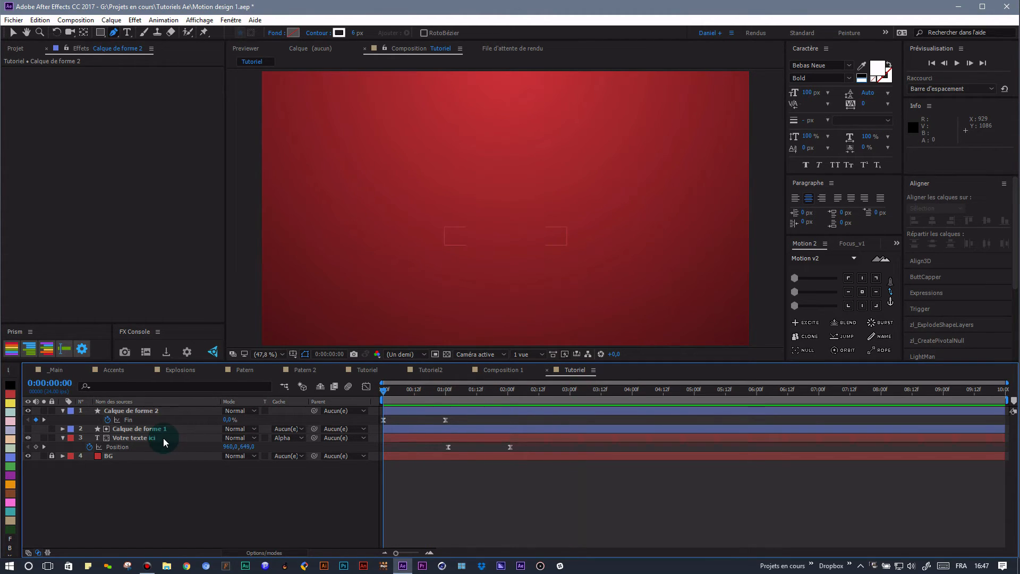
pyautogui.keyDown('shift'); pyautogui.click(166, 411); pyautogui.keyUp('shift')
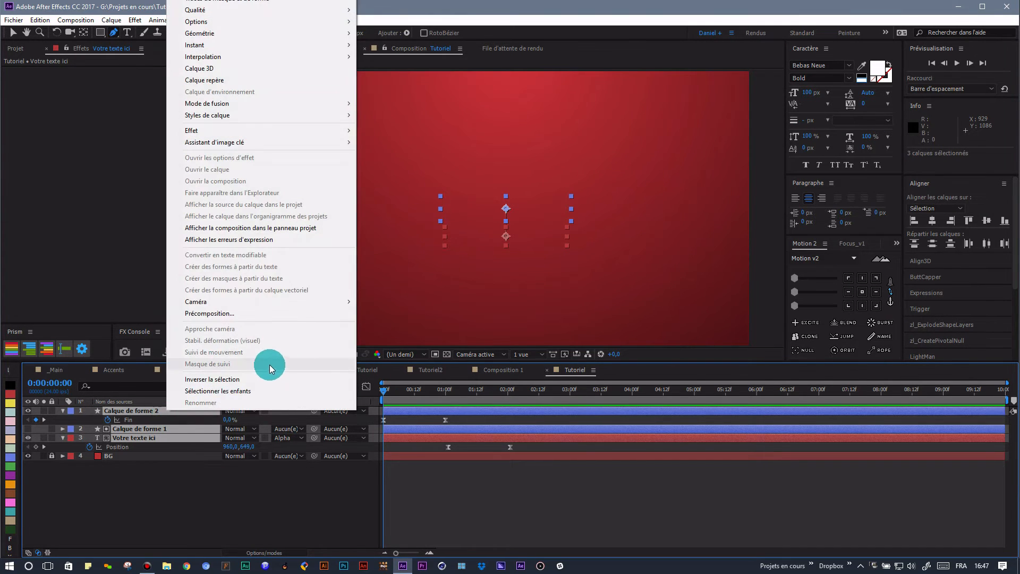
pyautogui.click(268, 313)
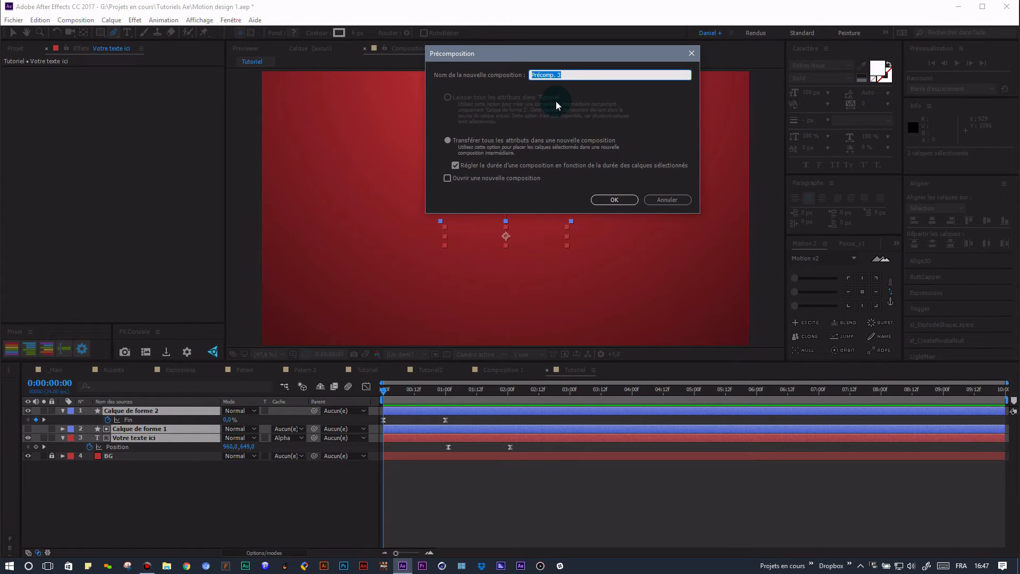
pyautogui.write('Texte 7')
pyautogui.click(617, 198)
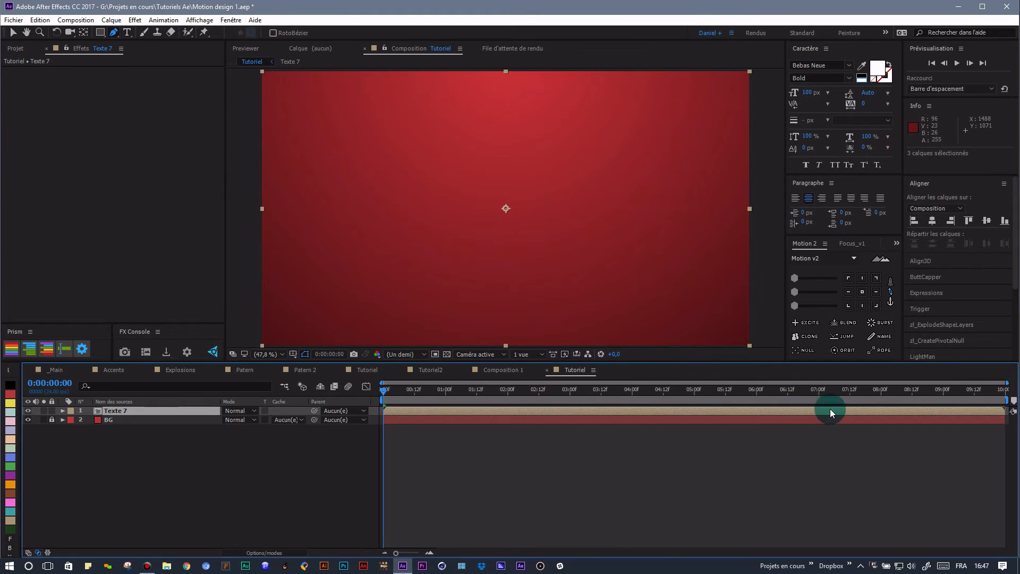
# Step: Check the Texte 7 animation, return to 0:00:00:00 and enable time remapping on the Texte 7 layer
pyautogui.moveTo(386, 395); pyautogui.dragTo(619, 389)
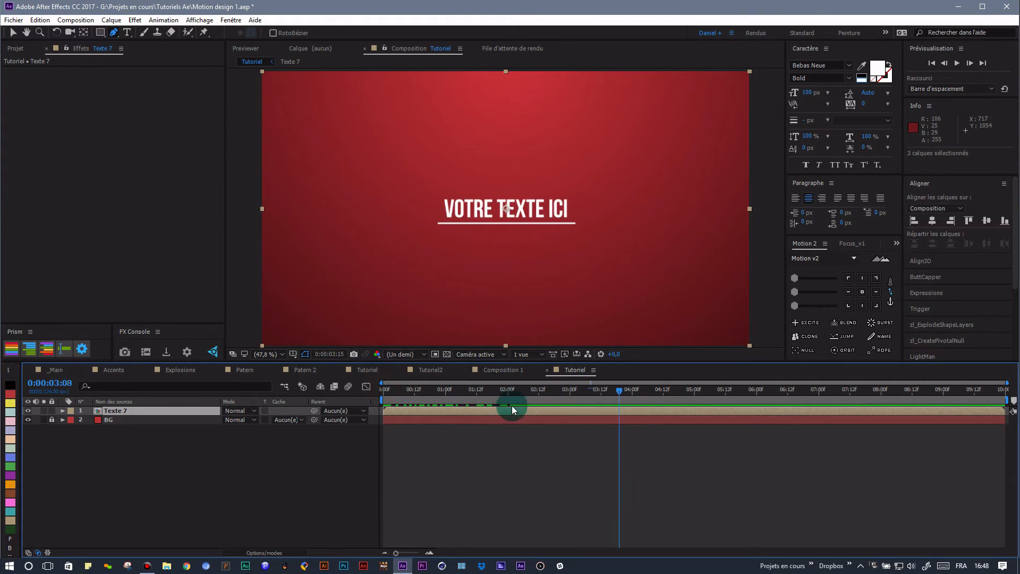
pyautogui.press('Home')
pyautogui.rightClick(197, 412)
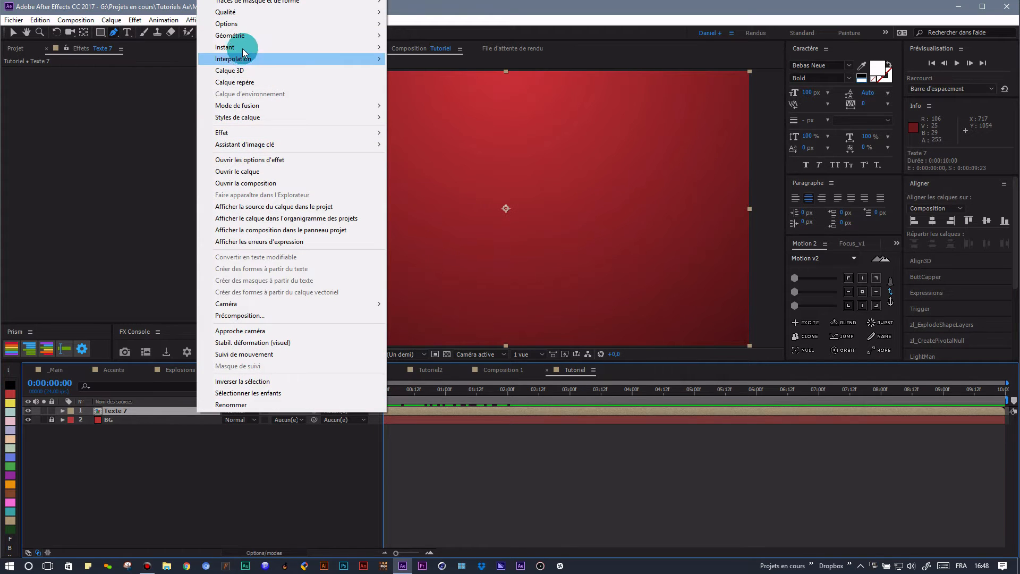
pyautogui.moveTo(239, 47)
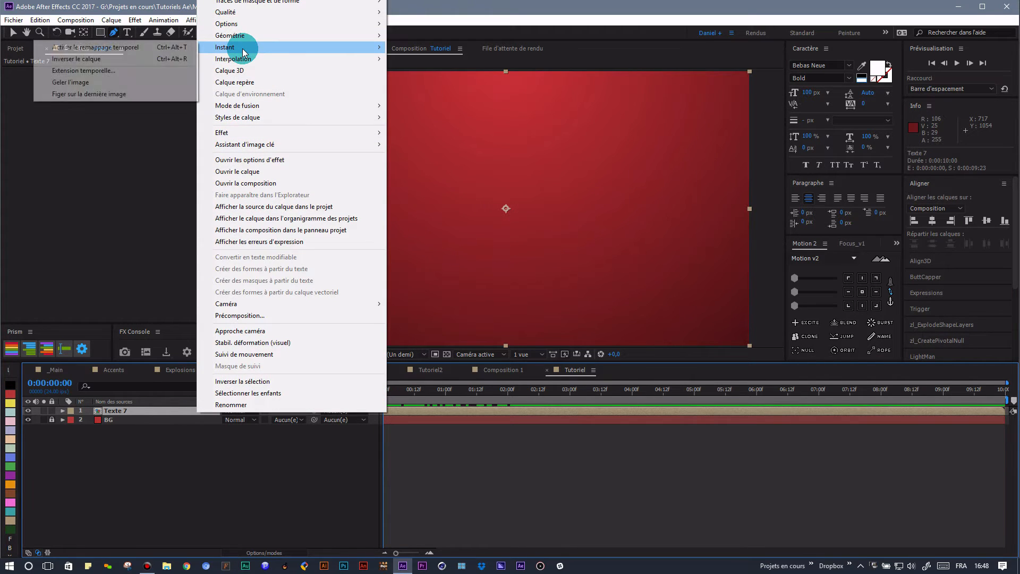
pyautogui.click(113, 73)
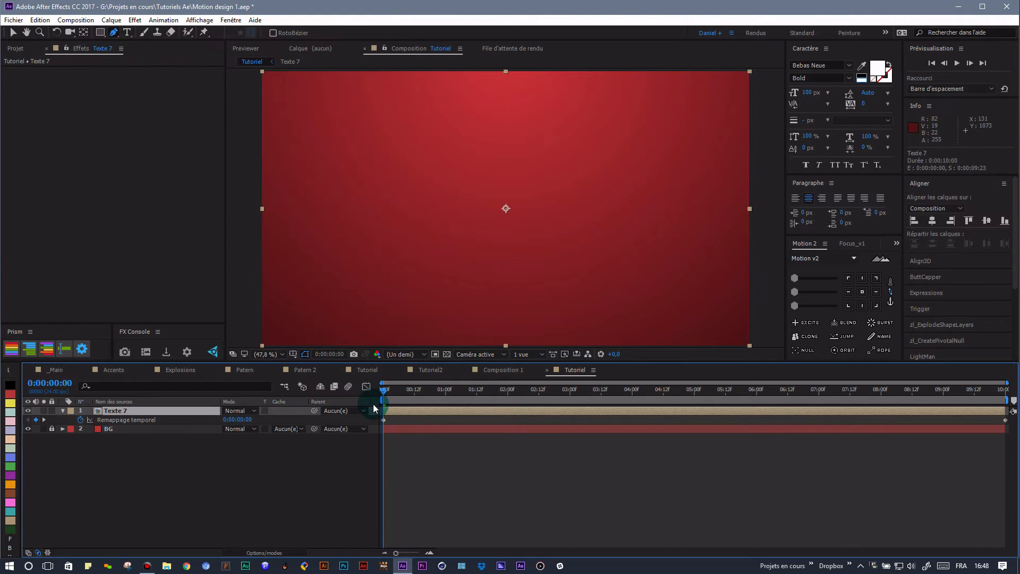
# Step: Add a time remap keyframe on Texte 7 at 0:00:02:01 and copy it to 0:00:05:00
pyautogui.moveTo(383, 391); pyautogui.dragTo(510, 392)
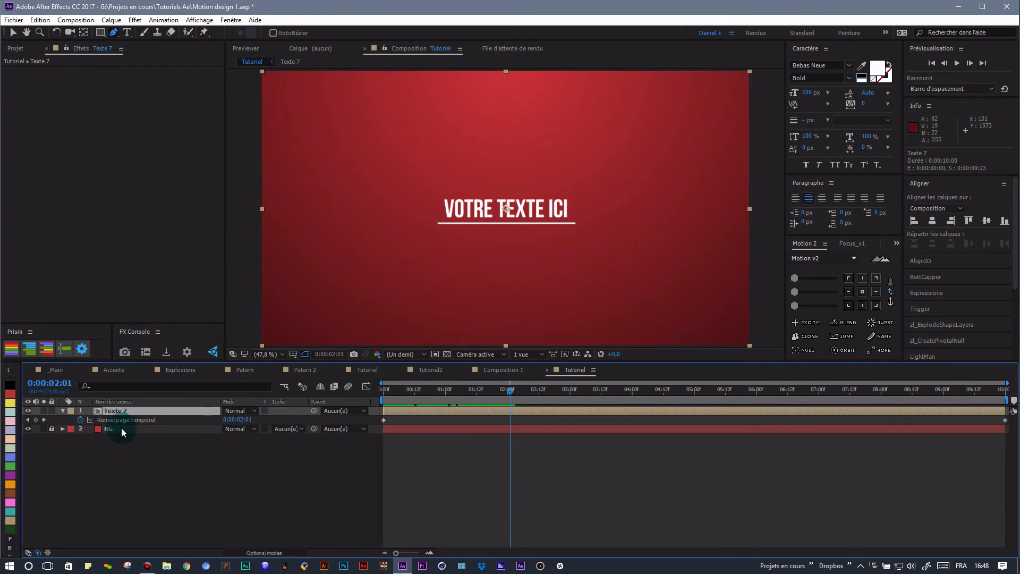
pyautogui.click(34, 419)
pyautogui.click(438, 438)
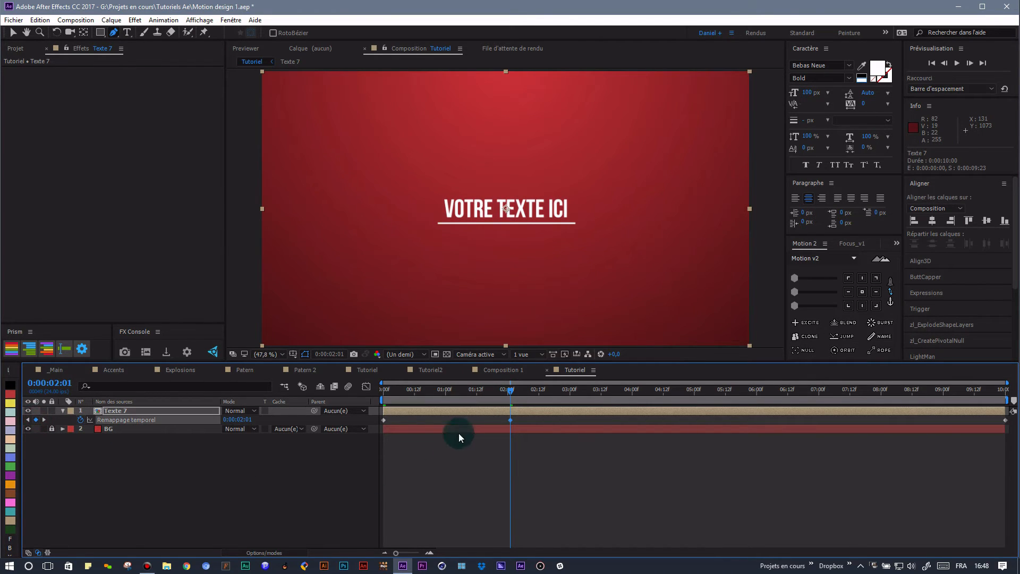
pyautogui.moveTo(499, 391); pyautogui.dragTo(692, 421)
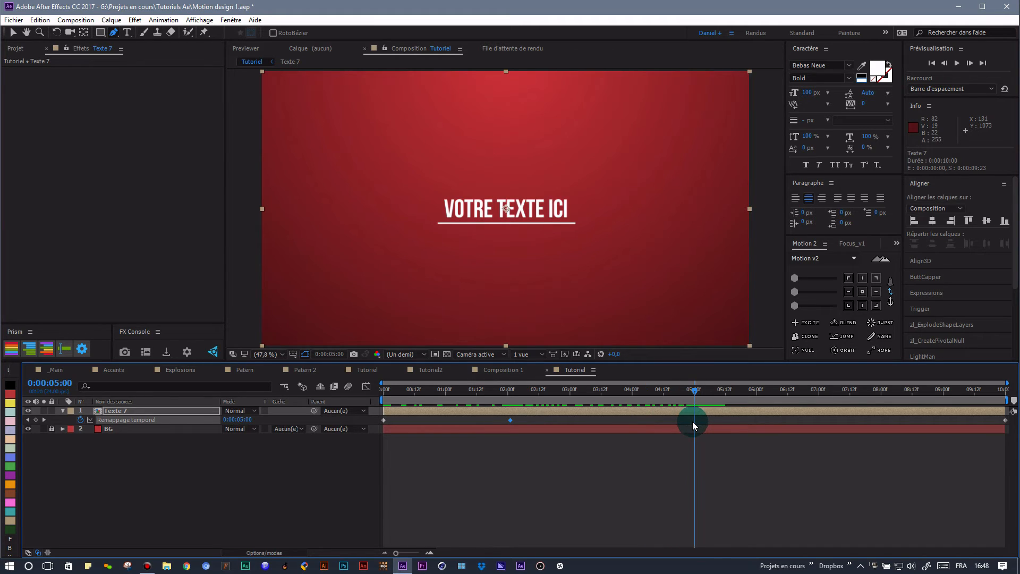
pyautogui.click(510, 421)
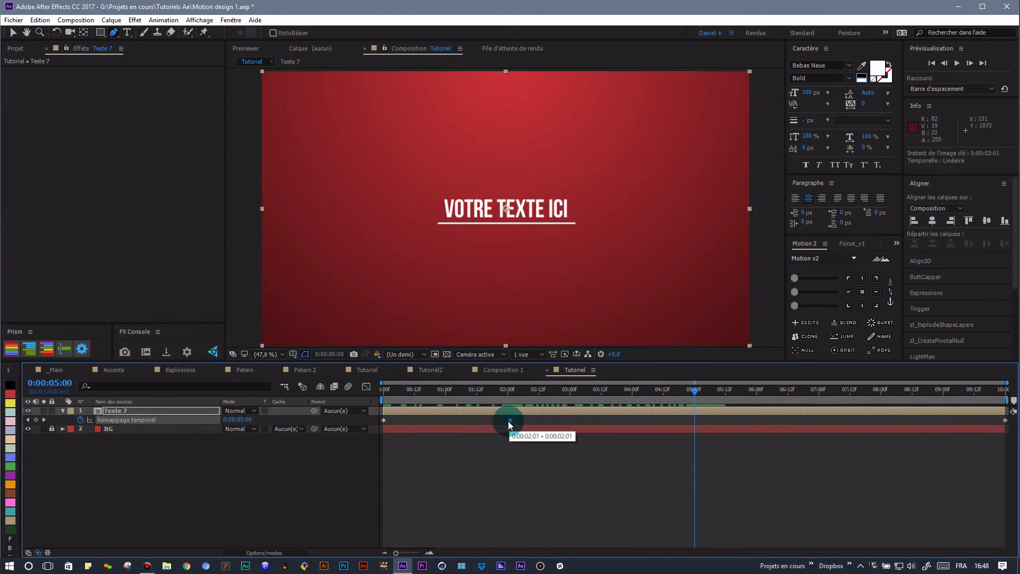
pyautogui.hotkey('ctrl', 'c')
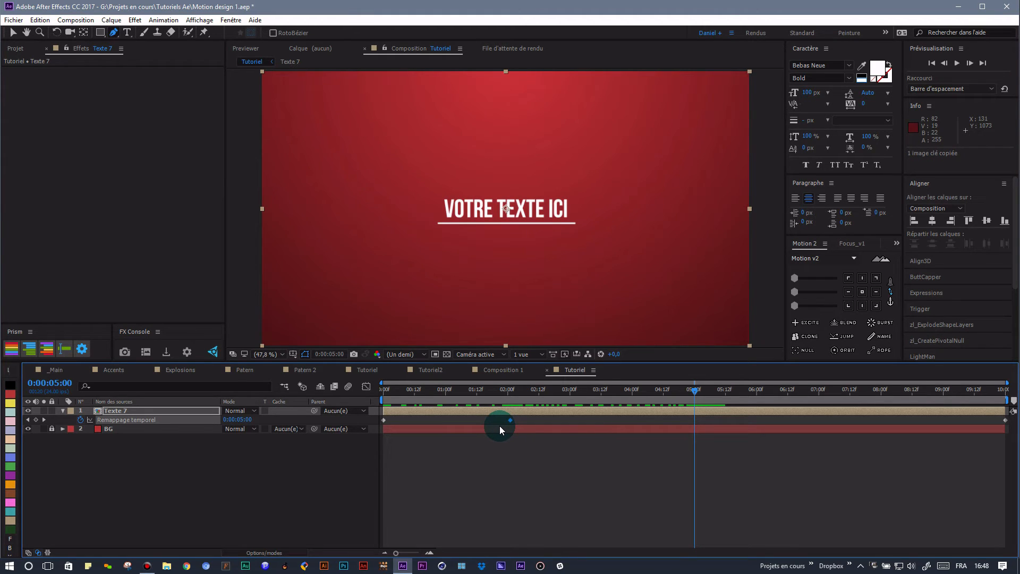
pyautogui.hotkey('ctrl', 'v')
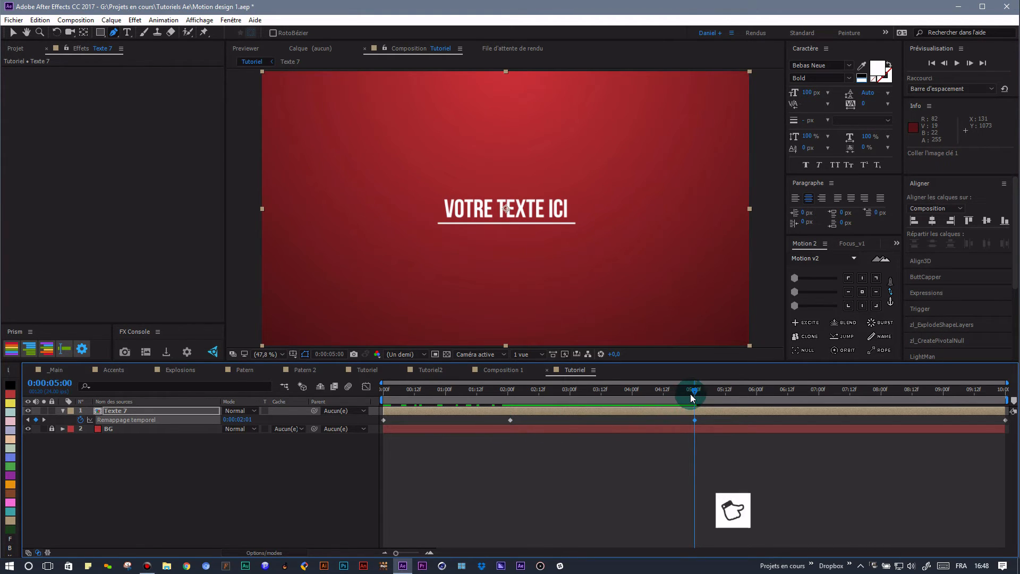
# Step: Copy the first time remap keyframe to 0:00:07:01 and delete the last keyframe at the layer's end
pyautogui.moveTo(693, 394); pyautogui.dragTo(820, 403)
pyautogui.click(383, 422)
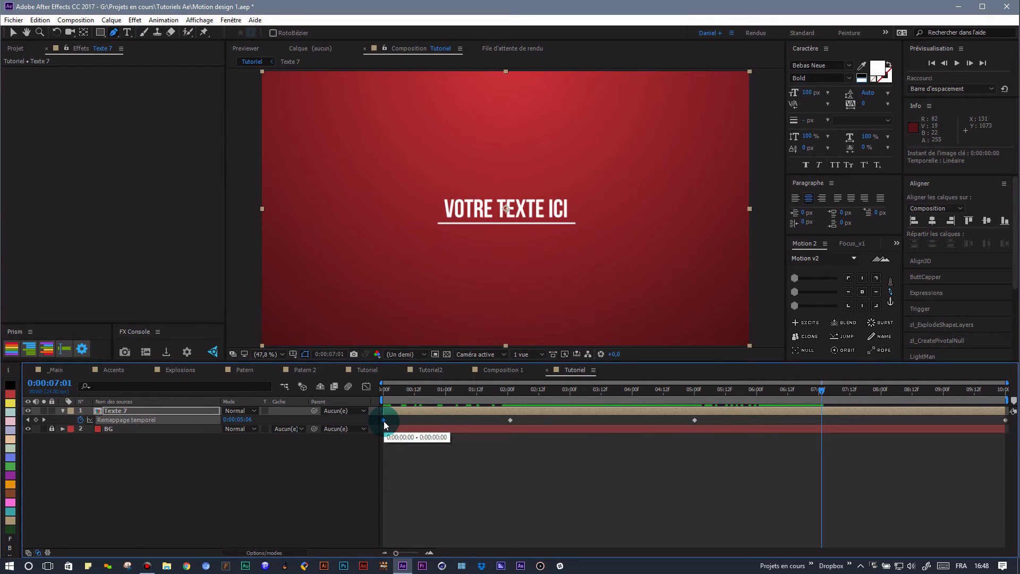
pyautogui.hotkey('ctrl', 'c')
pyautogui.hotkey('ctrl', 'v')
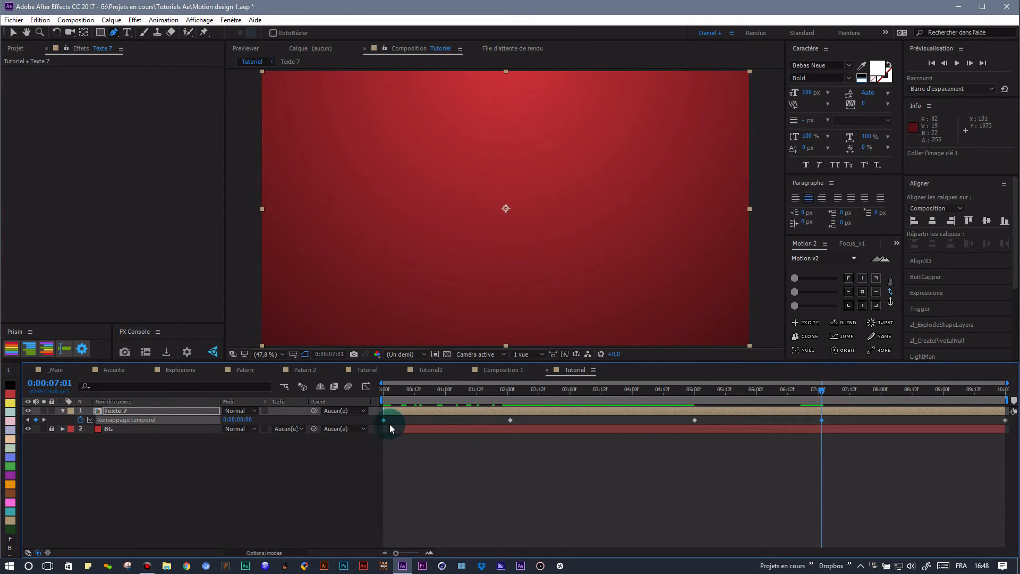
pyautogui.click(1004, 419)
pyautogui.click(814, 421)
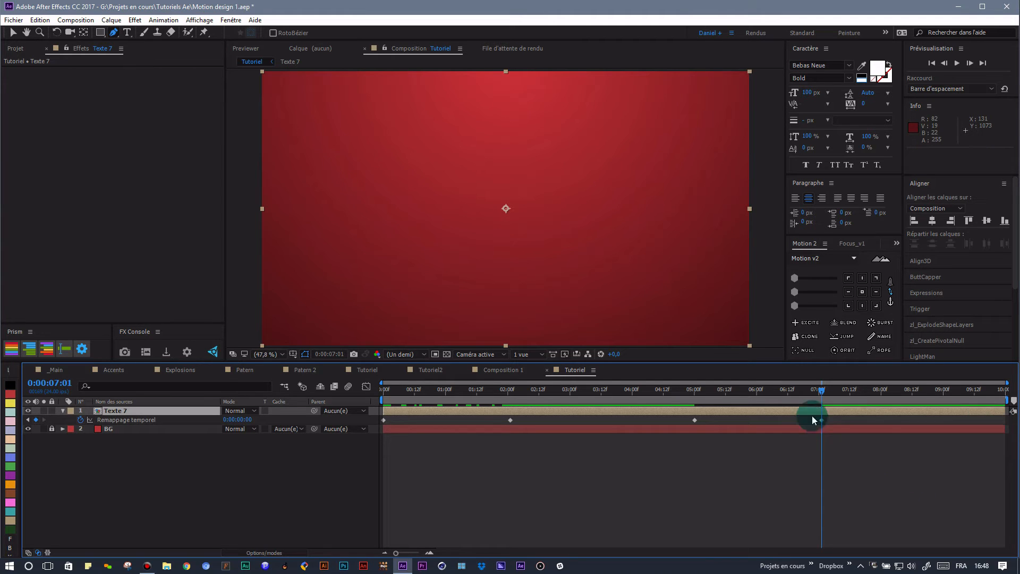
# Step: Preview the time-remapped Texte 7 animation from the start and scrub back through its reversed exit
pyautogui.moveTo(818, 390); pyautogui.dragTo(340, 416)
pyautogui.press('space')
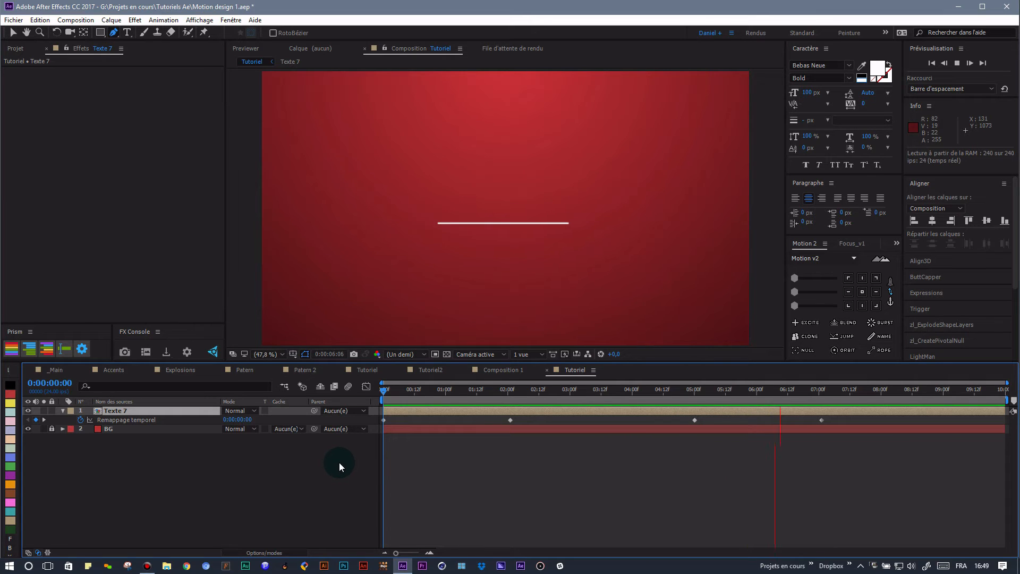
pyautogui.click(811, 412)
pyautogui.moveTo(823, 391); pyautogui.dragTo(788, 418)
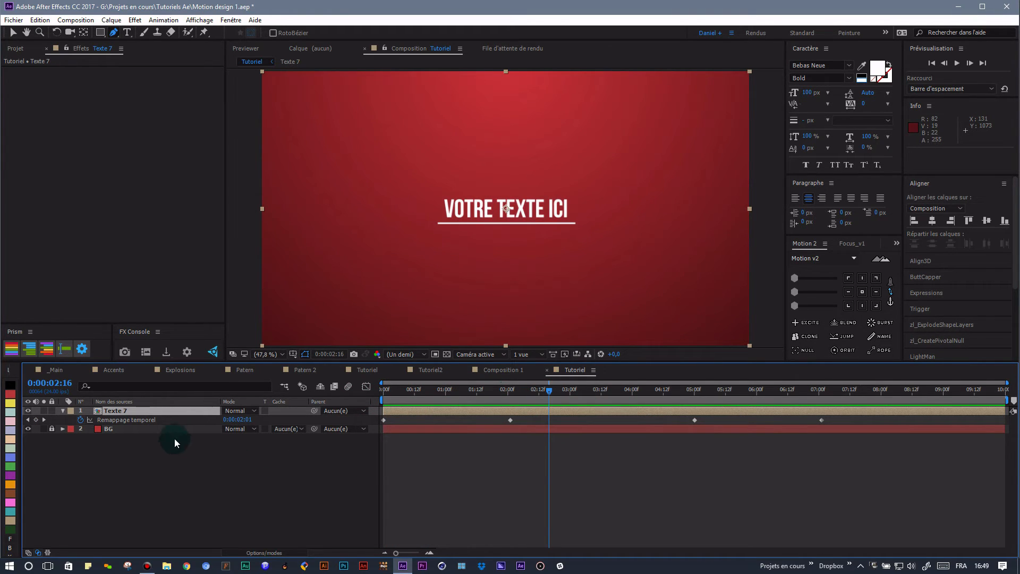
# Step: Undo the time remapping and the Texte 7 precomposition to get the separate layers back
pyautogui.hotkey('ctrl', 'z')
pyautogui.hotkey('ctrl', 'z')
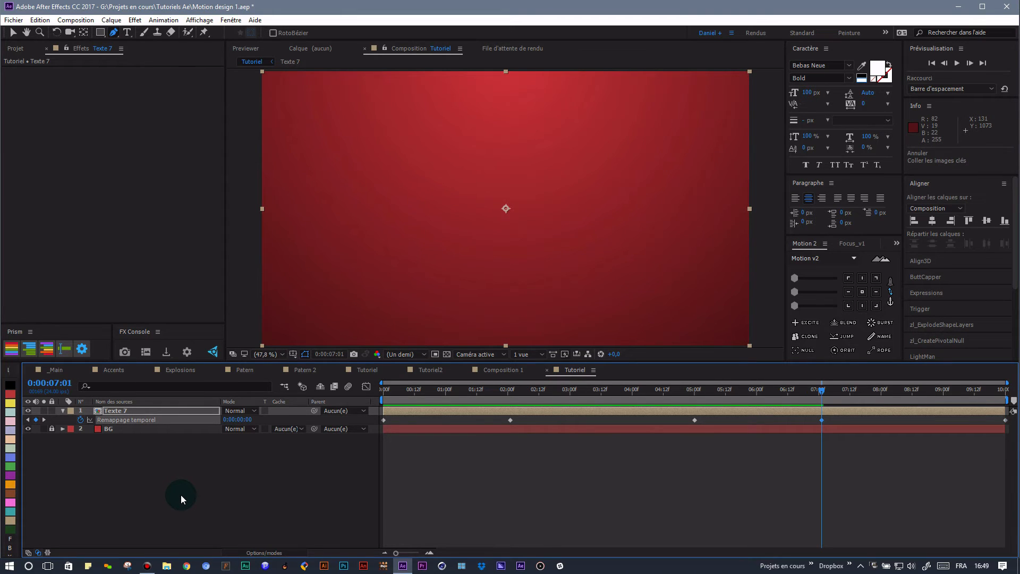
pyautogui.hotkey('ctrl', 'z')
pyautogui.hotkey('ctrl', 'z')
pyautogui.hotkey('ctrl', 'z')
pyautogui.hotkey('ctrl', 'z')
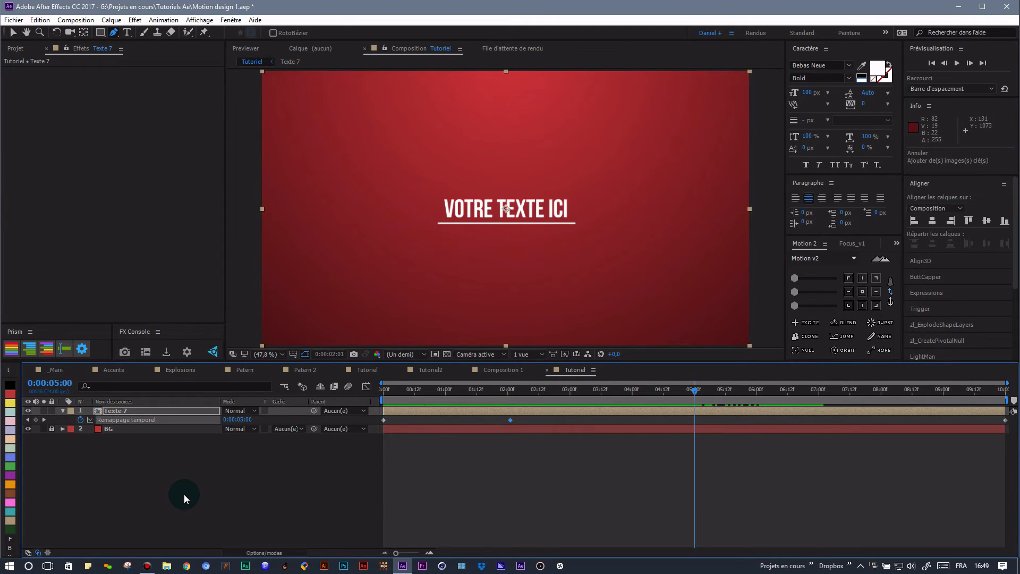
pyautogui.click(216, 466)
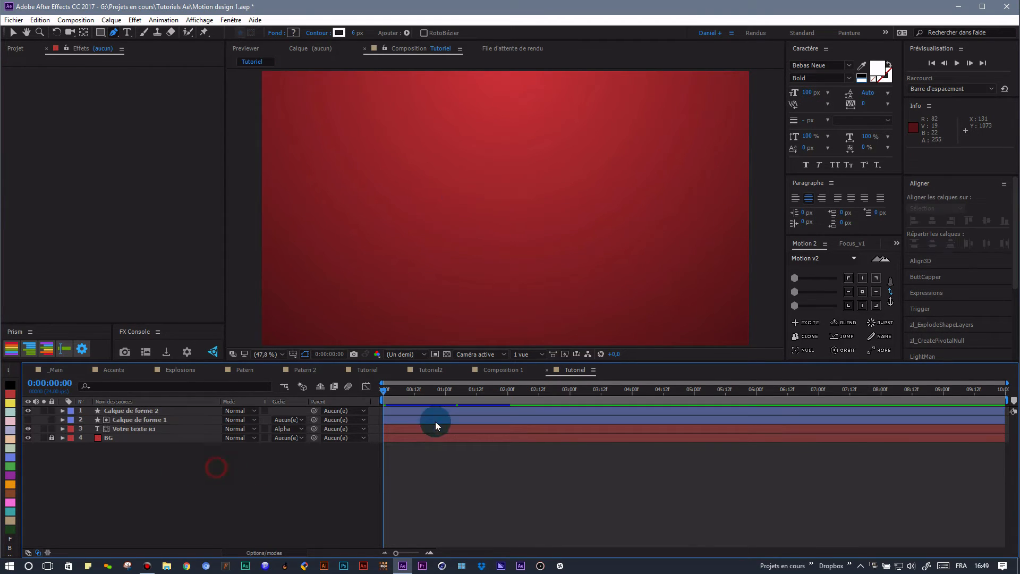
# Step: Scrub to 0:00:03:02 and move the anchor point of the underline layer Calque de forme 2 to the line's left end
pyautogui.click(386, 393)
pyautogui.moveTo(385, 393); pyautogui.dragTo(515, 392)
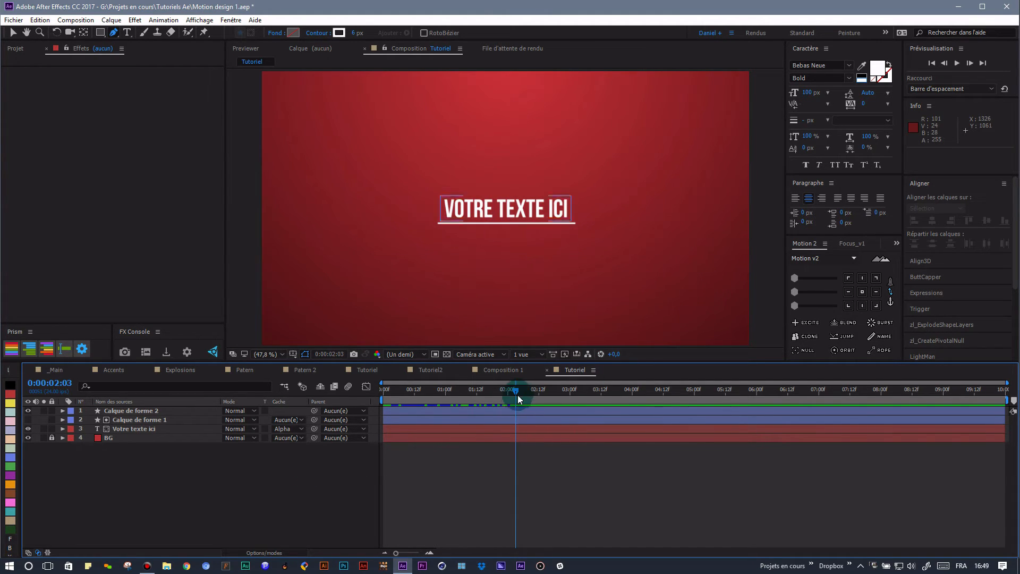
pyautogui.moveTo(518, 391); pyautogui.dragTo(576, 398)
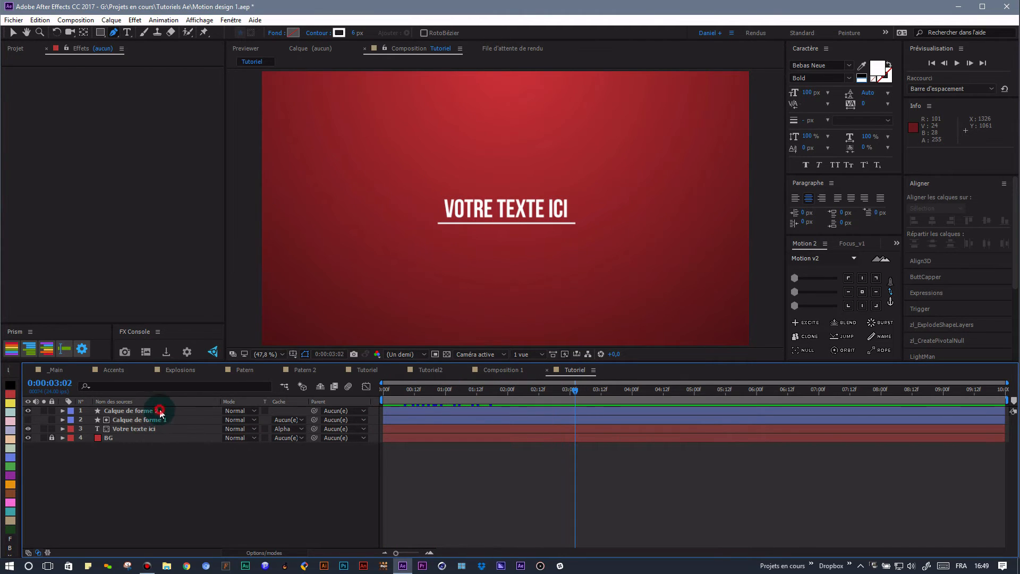
pyautogui.click(160, 412)
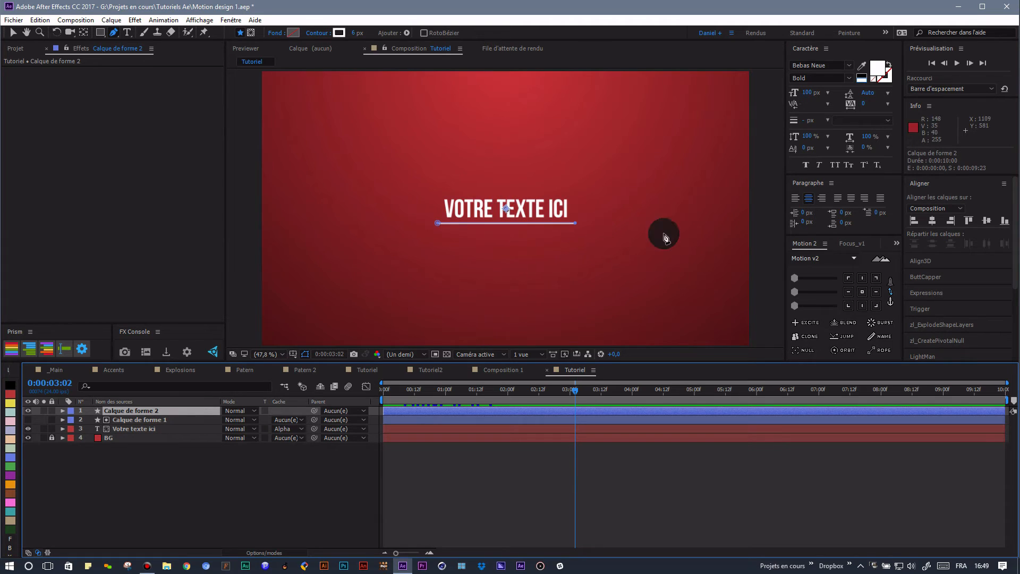
pyautogui.click(847, 305)
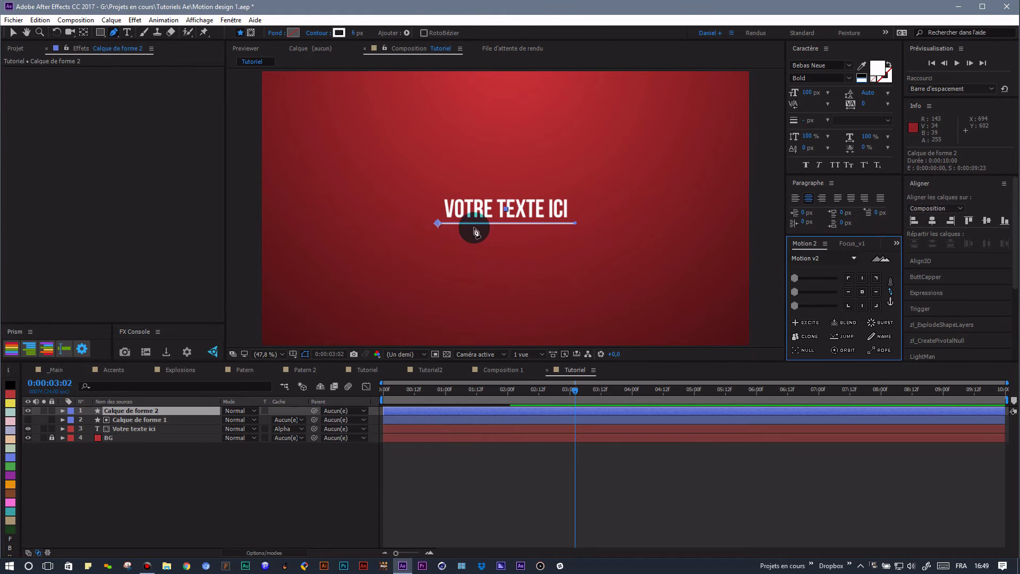
# Step: Set a Rotation keyframe of 0° on the underline layer at 0:00:04:00
pyautogui.moveTo(573, 396); pyautogui.dragTo(455, 391)
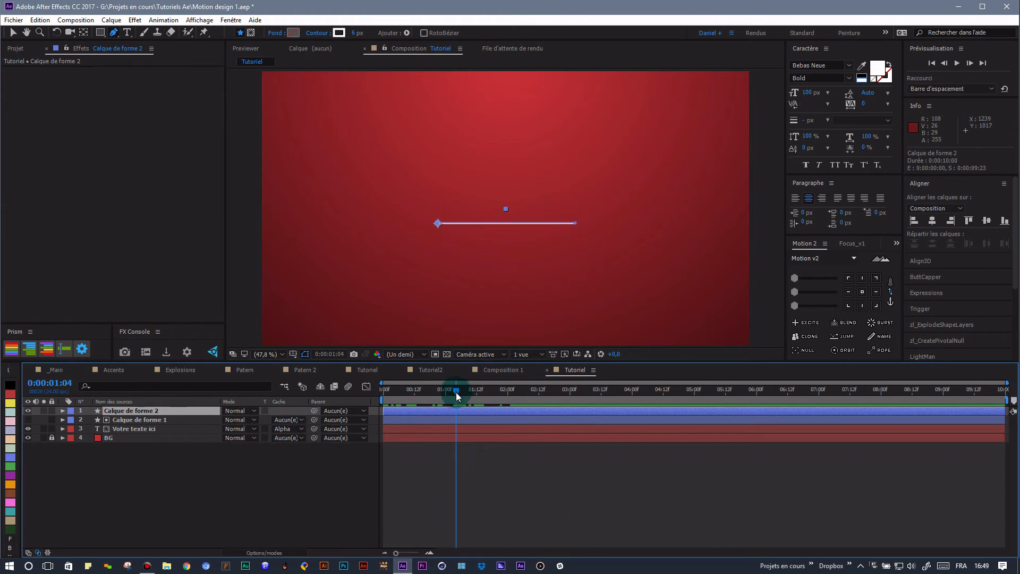
pyautogui.press('u')
pyautogui.moveTo(454, 390); pyautogui.dragTo(632, 409)
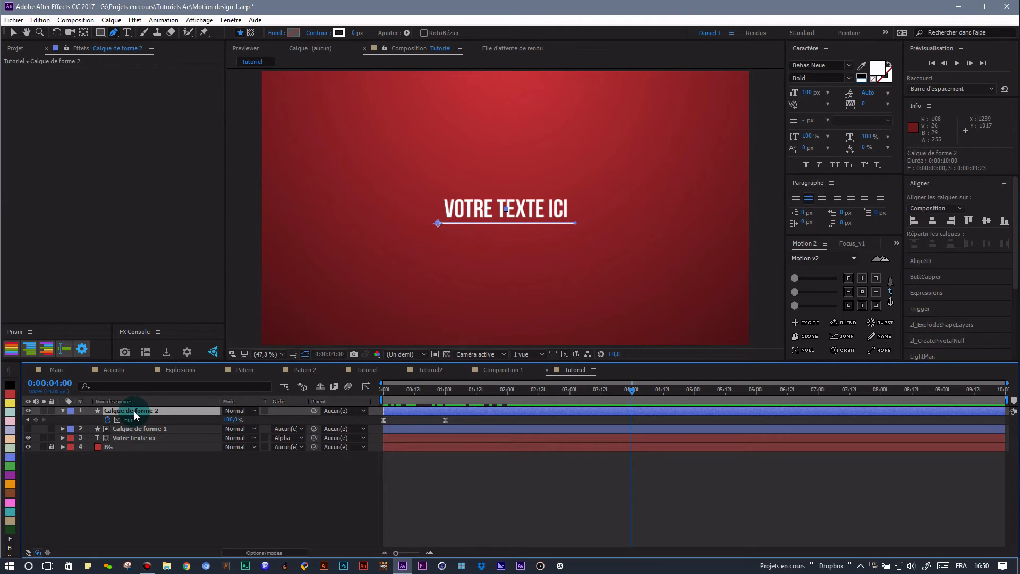
pyautogui.press('r')
pyautogui.click(90, 419)
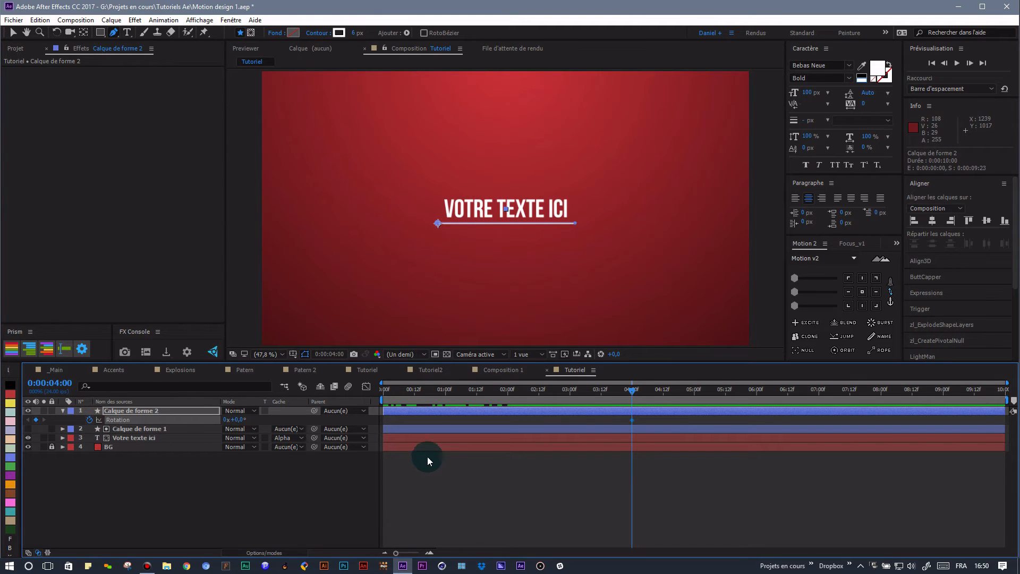
# Step: Add a Rotation keyframe of 250° on the underline layer Calque de forme 2 at 0:00:05:00
pyautogui.click(692, 399)
pyautogui.moveTo(692, 398); pyautogui.dragTo(694, 398)
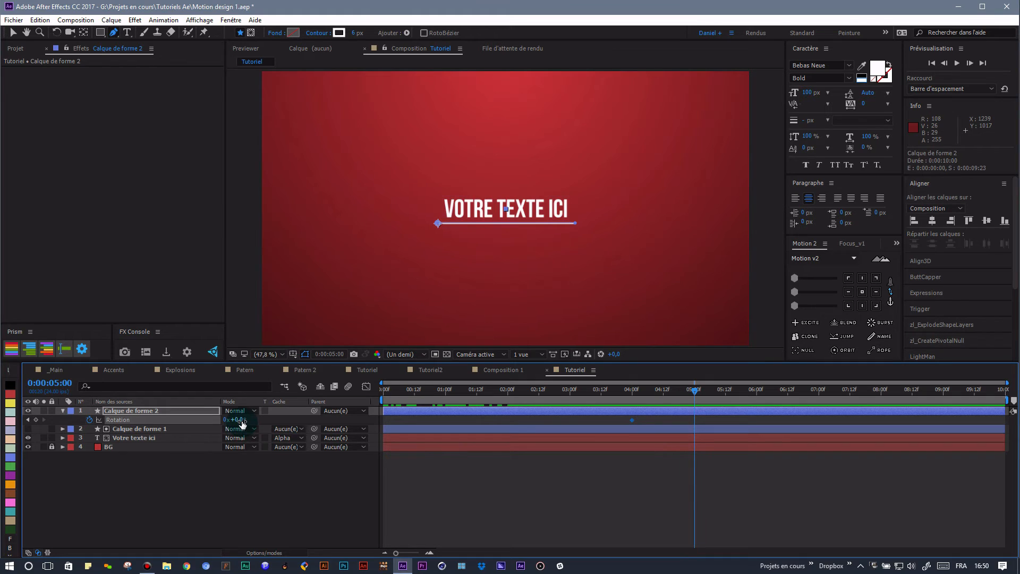
pyautogui.moveTo(242, 423); pyautogui.dragTo(365, 413)
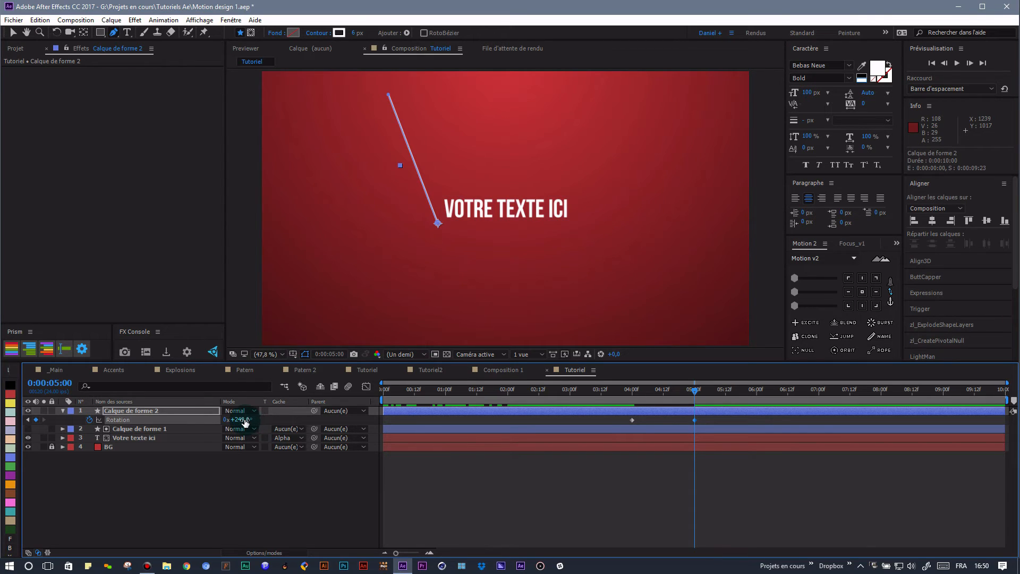
pyautogui.click(245, 421)
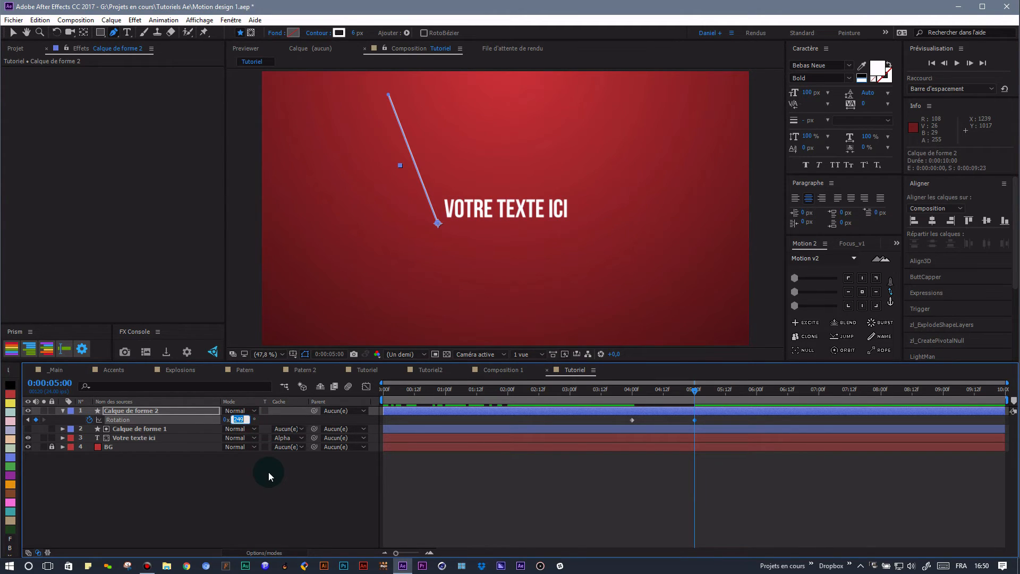
pyautogui.write('250')
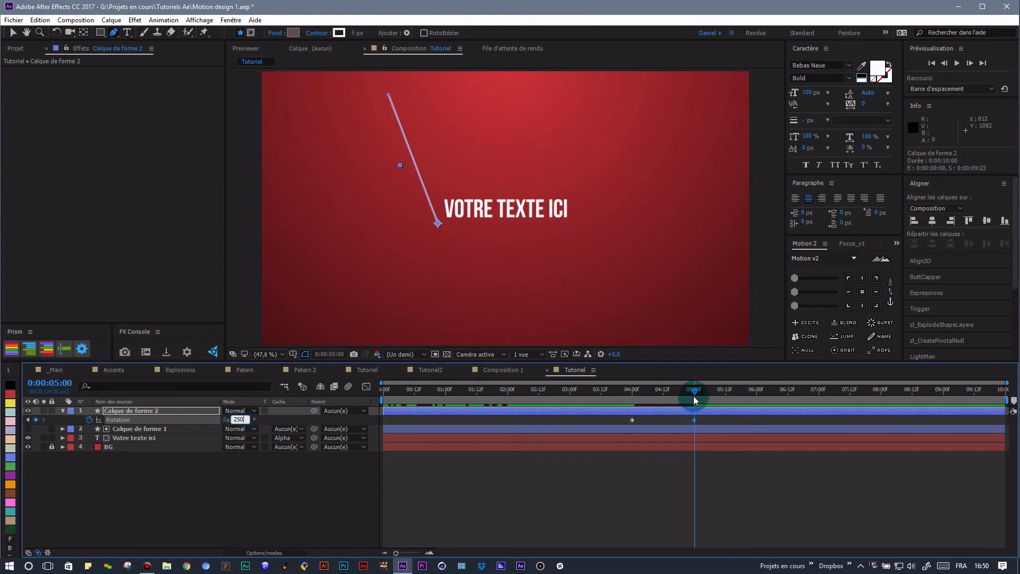
# Step: Ease both Rotation keyframes and shape their speed curve so the rotation starts fast and slows down gradually
pyautogui.click(621, 421)
pyautogui.click(707, 420)
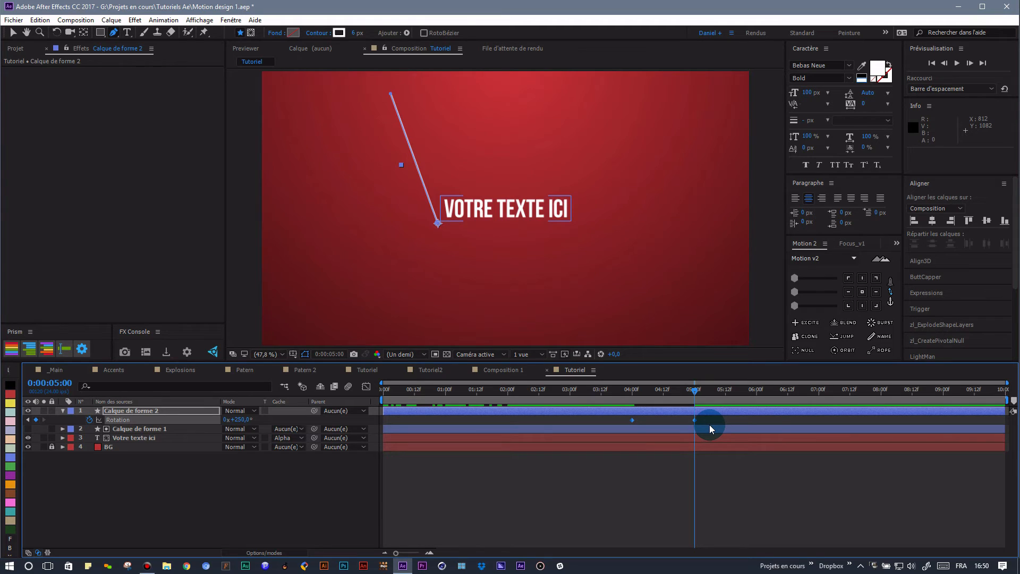
pyautogui.click(366, 386)
pyautogui.click(693, 524)
pyautogui.moveTo(692, 524); pyautogui.dragTo(663, 523)
pyautogui.click(366, 386)
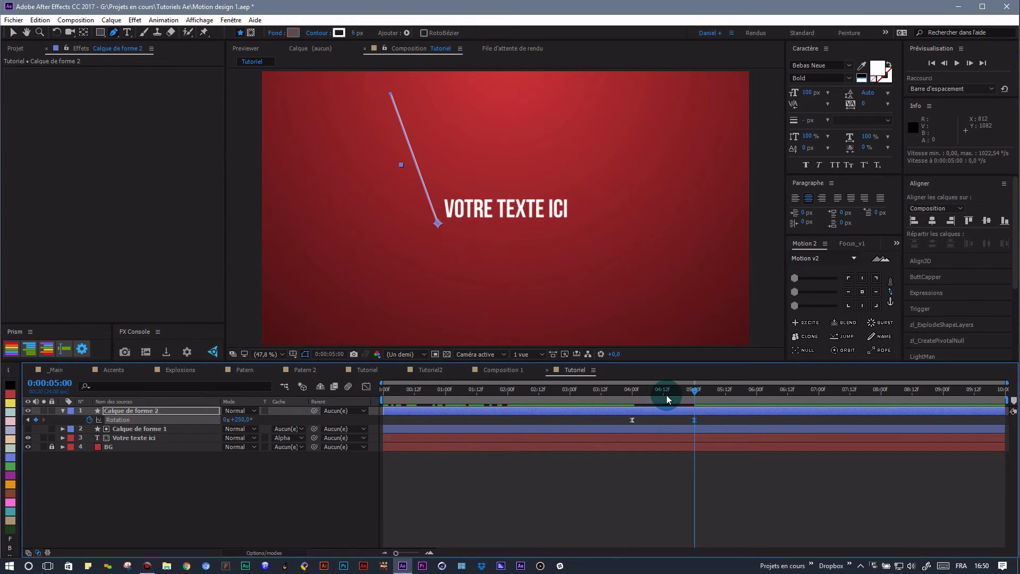
# Step: Preview the underline's rotation from 0:00:03:00 and return to 0:00:05:00
pyautogui.moveTo(667, 391); pyautogui.dragTo(569, 390)
pyautogui.press('space')
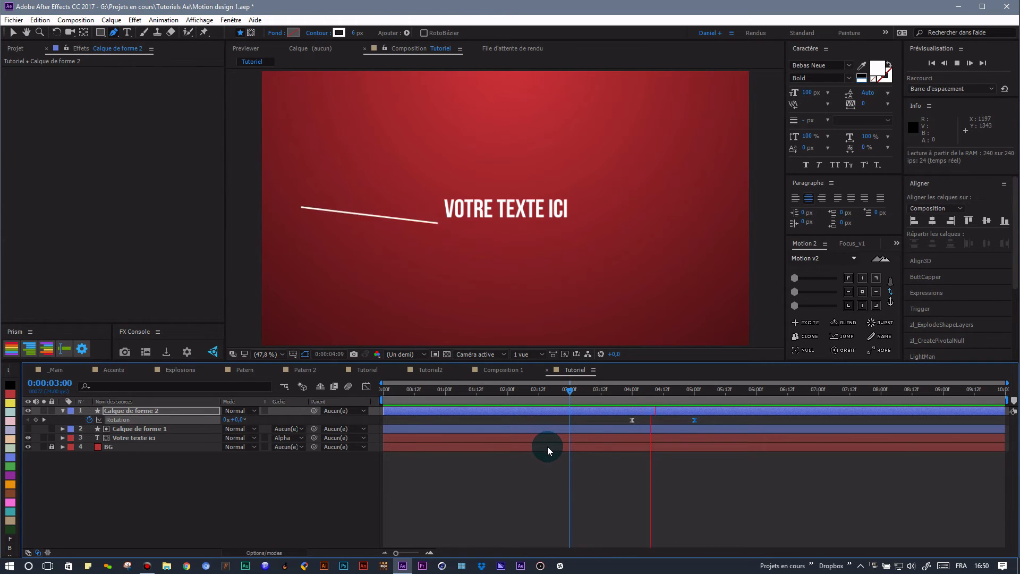
pyautogui.moveTo(719, 392); pyautogui.dragTo(694, 399)
# Step: Show the underline layer's keyframed properties and add a Fin keyframe at 0:00:04:00, keeping the line fully drawn at 100%
pyautogui.click(174, 414)
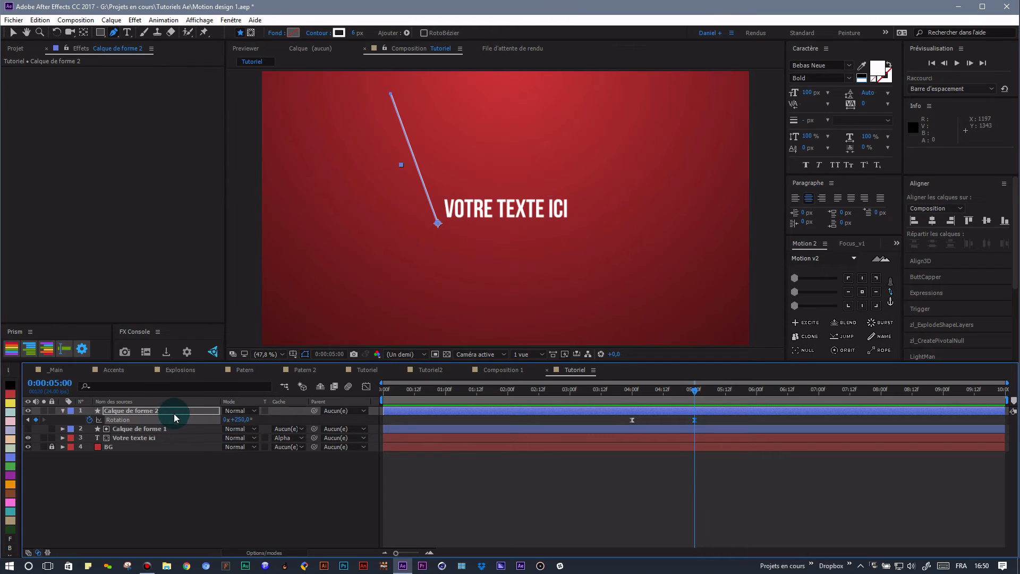
pyautogui.click(63, 412)
pyautogui.click(63, 412)
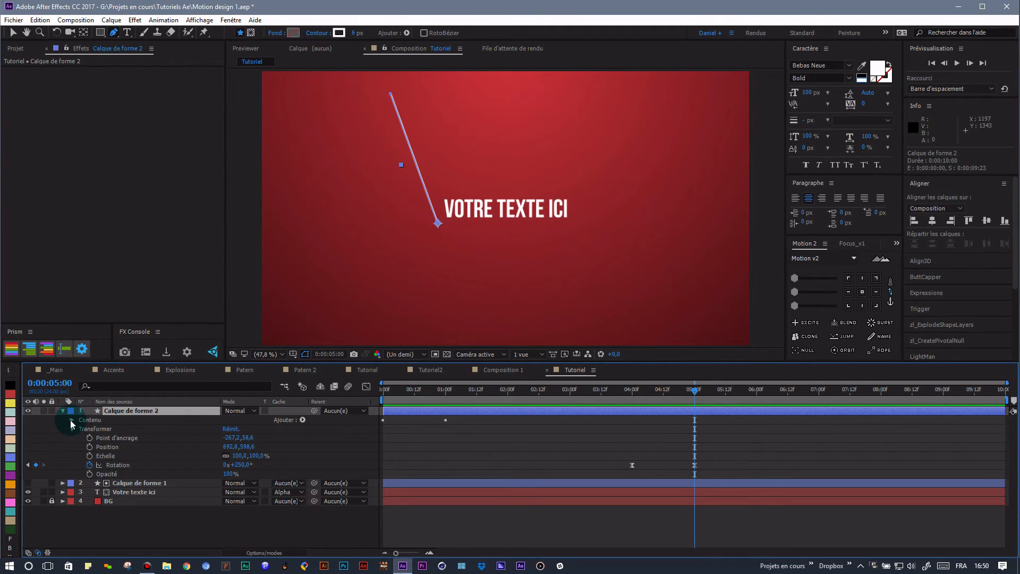
pyautogui.click(71, 419)
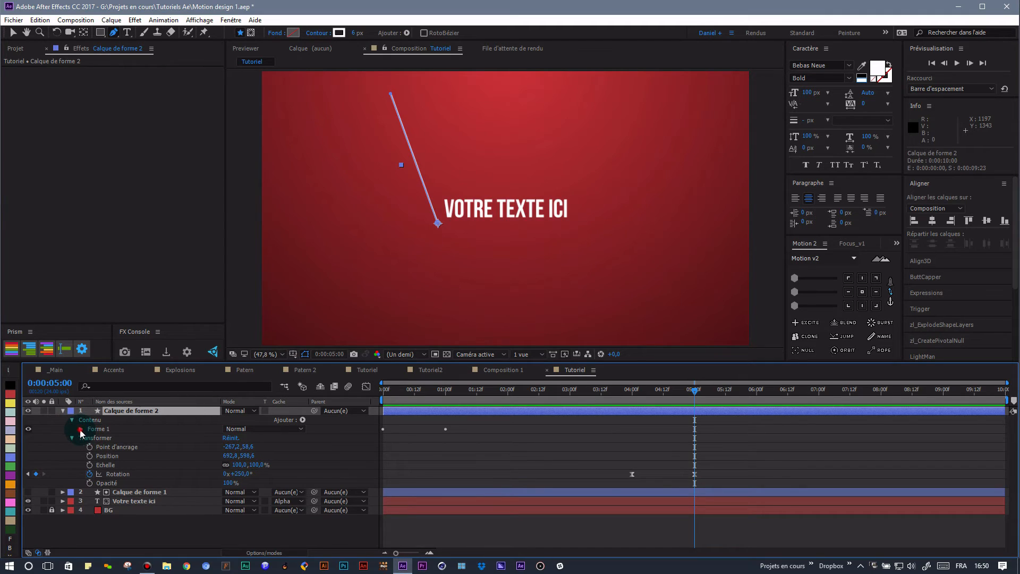
pyautogui.click(80, 429)
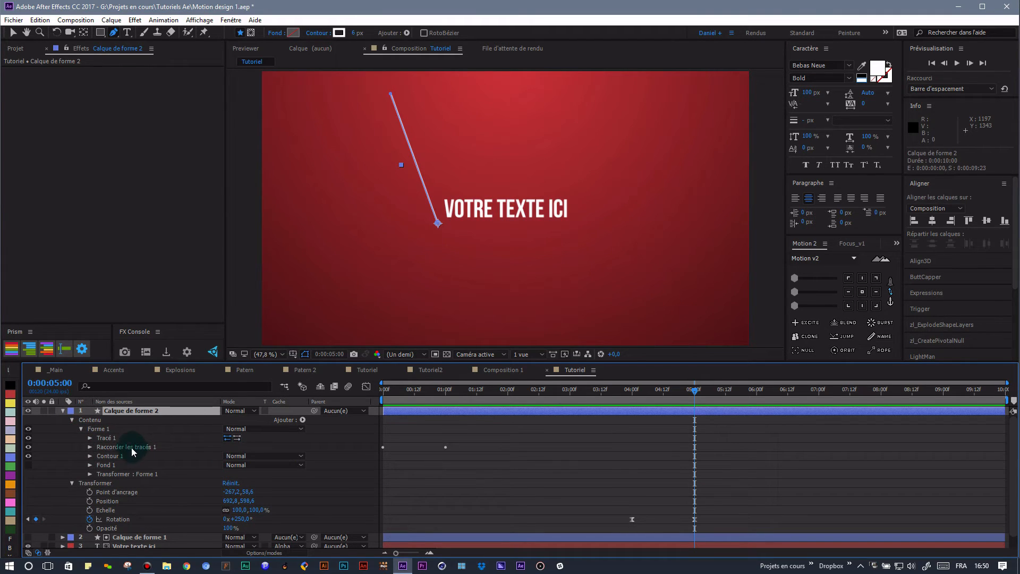
pyautogui.click(427, 390)
pyautogui.press('u')
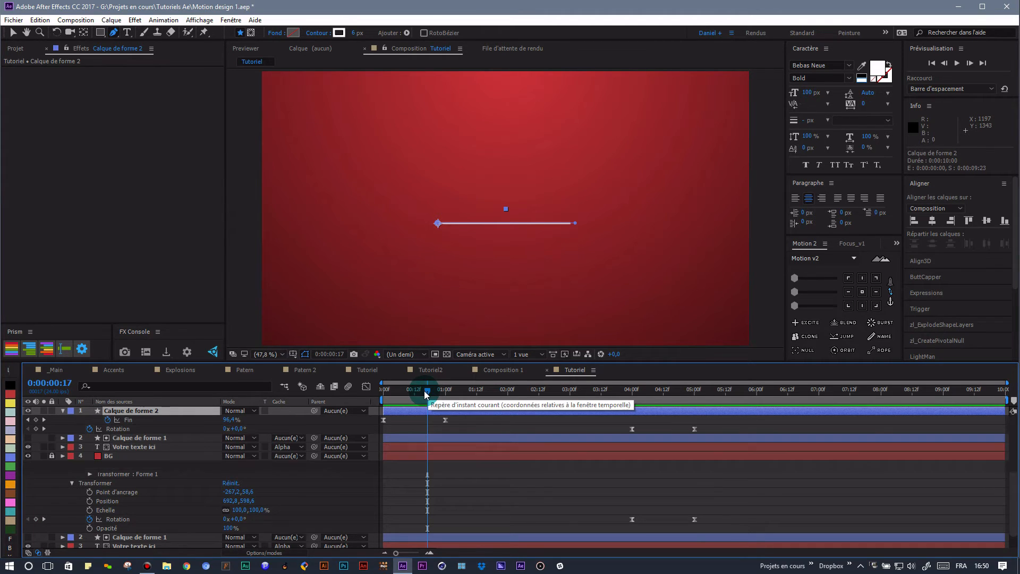
pyautogui.click(429, 390)
pyautogui.moveTo(434, 389); pyautogui.dragTo(629, 384)
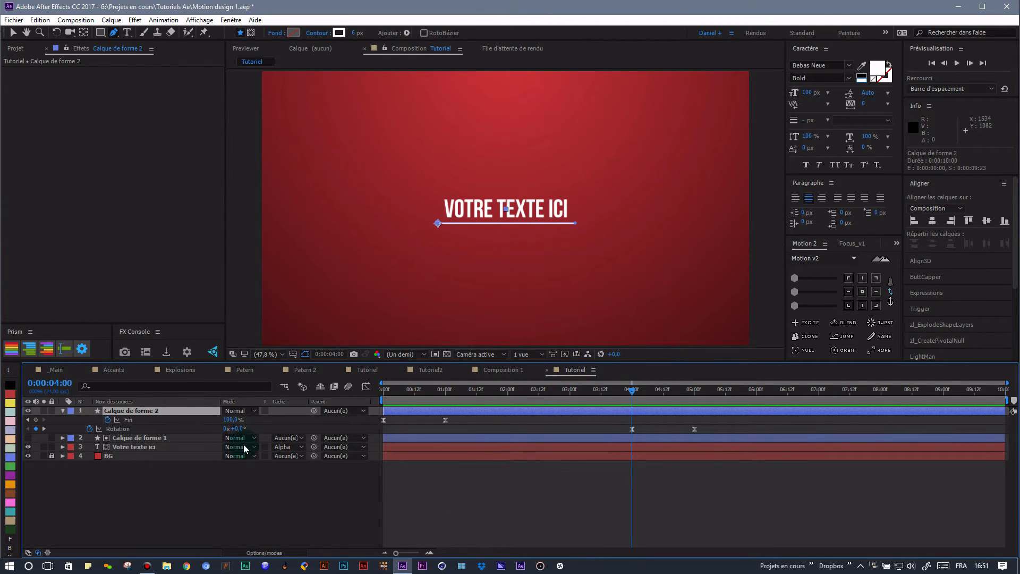
pyautogui.click(36, 420)
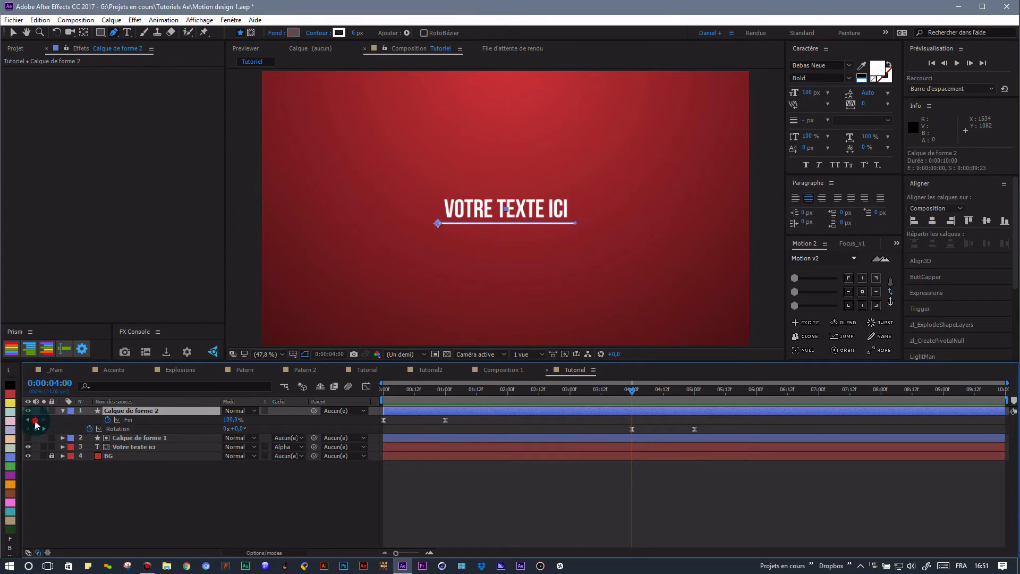
# Step: Shorten the underline by setting Fin to 22% at 0:00:05:00
pyautogui.moveTo(630, 387); pyautogui.dragTo(685, 390)
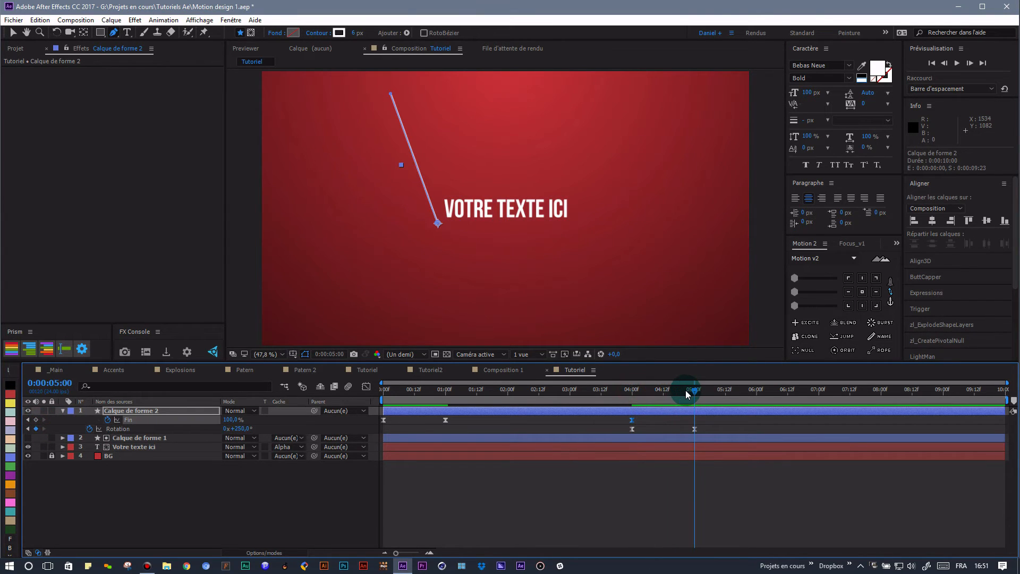
pyautogui.click(232, 420)
pyautogui.moveTo(234, 420); pyautogui.dragTo(198, 422)
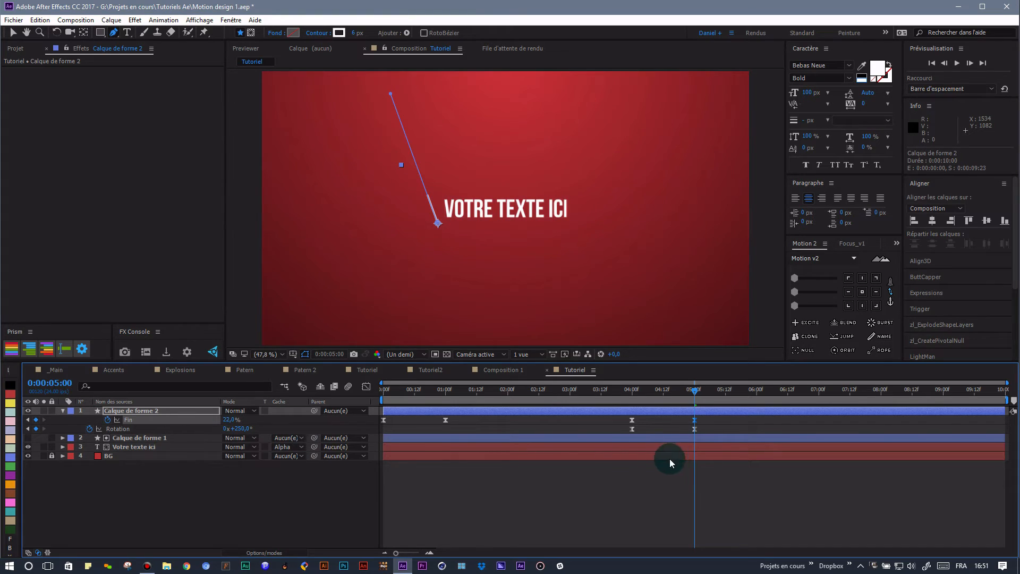
# Step: Shape the speed curve of the last two Fin keyframes so the shortening peaks early, matching the rotation's curve
pyautogui.click(696, 425)
pyautogui.moveTo(702, 418); pyautogui.dragTo(613, 422)
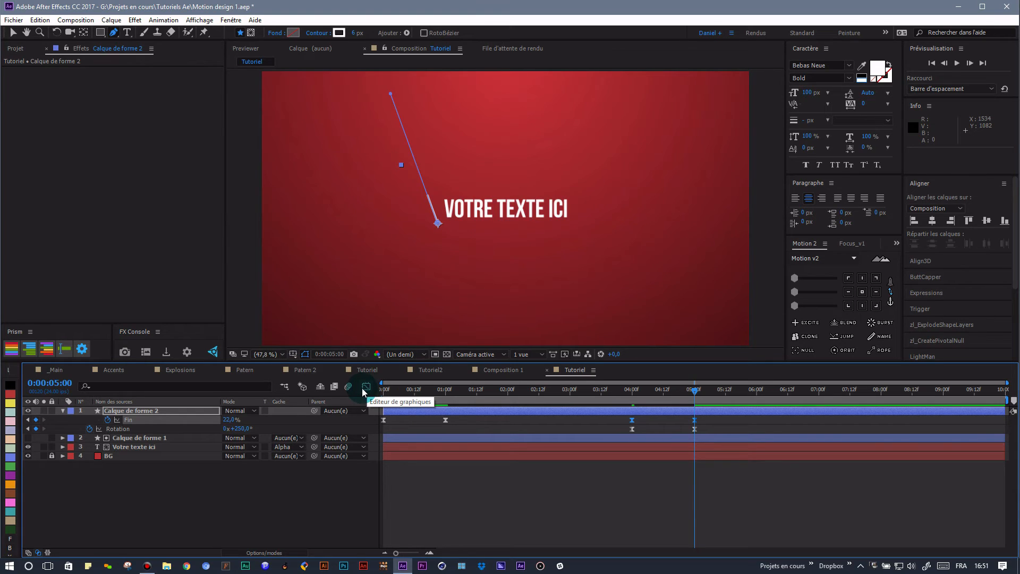
pyautogui.click(366, 386)
pyautogui.click(693, 514)
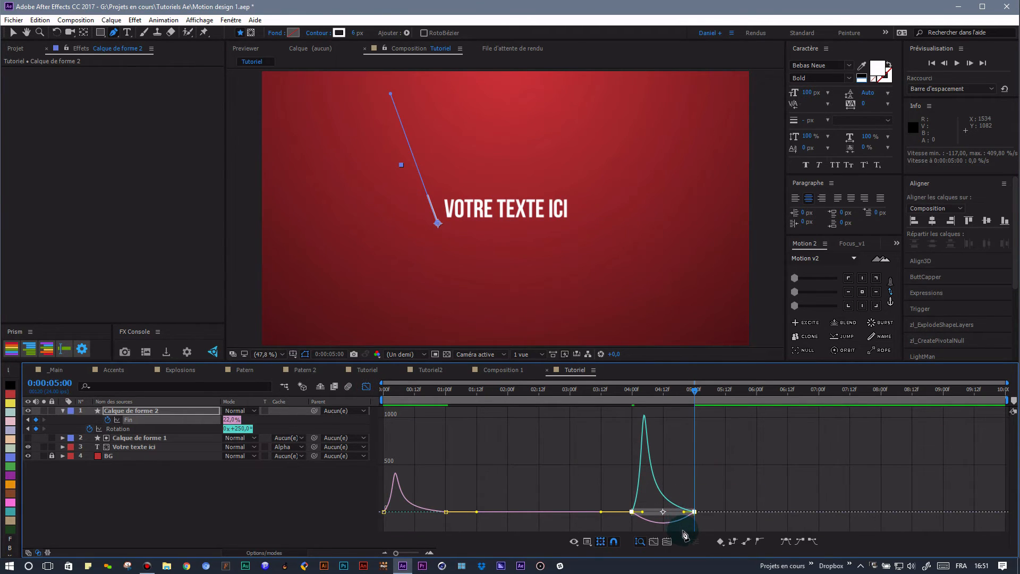
pyautogui.press('v')
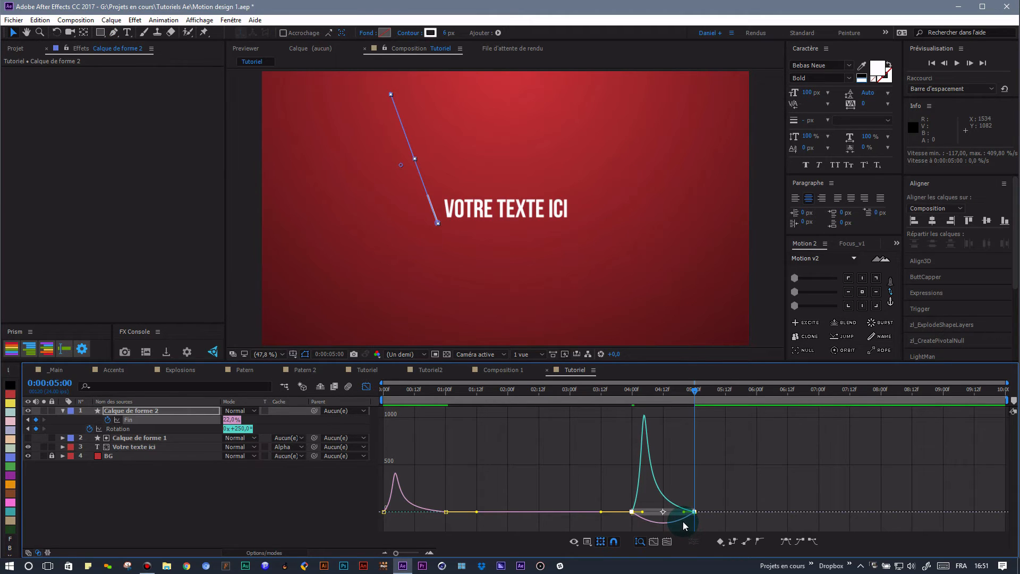
pyautogui.click(683, 521)
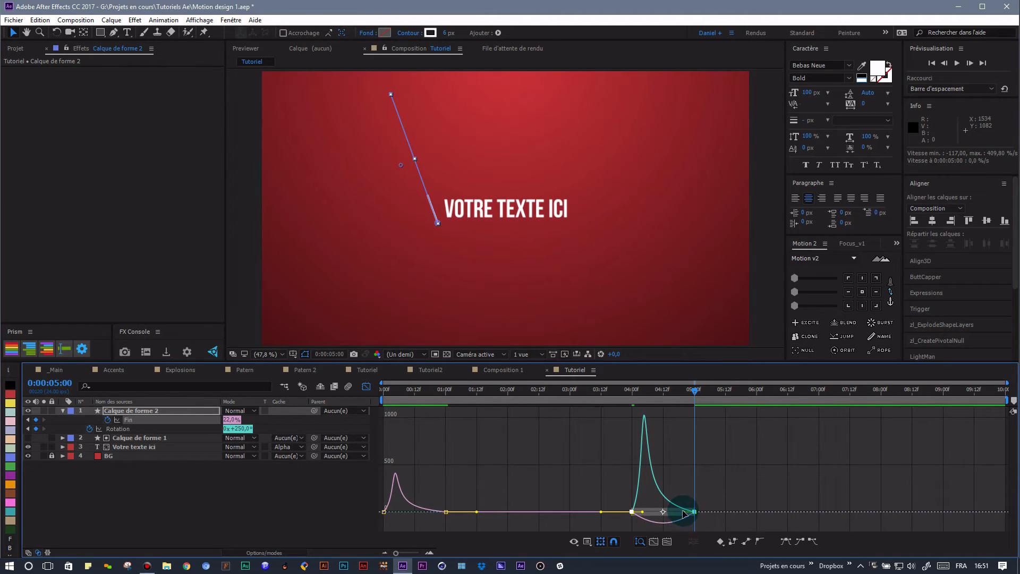
pyautogui.moveTo(685, 513); pyautogui.dragTo(664, 511)
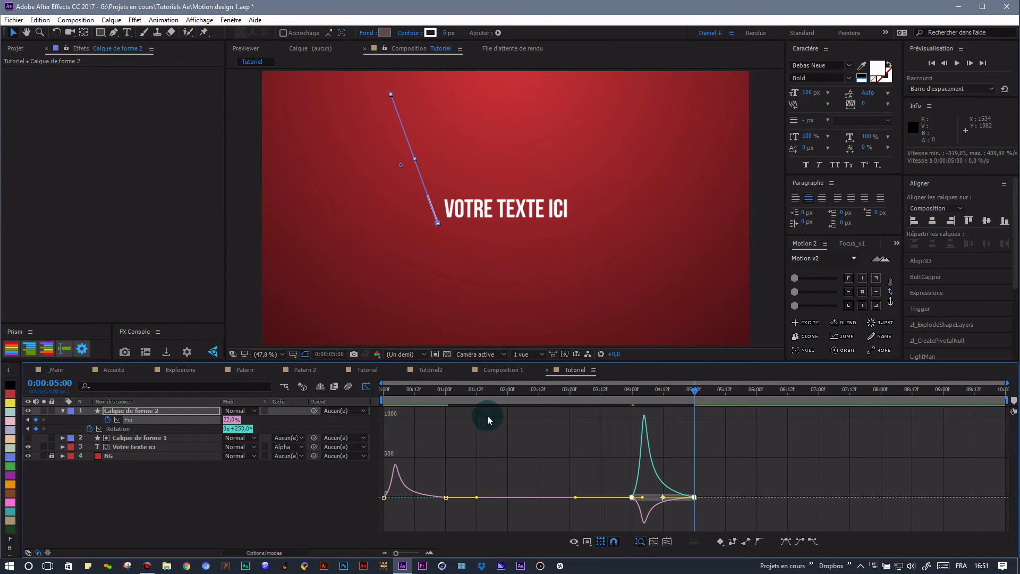
pyautogui.click(366, 386)
# Step: Preview the whole title animation from the start and go back to 0:00:05:00
pyautogui.moveTo(534, 396); pyautogui.dragTo(377, 394)
pyautogui.press('space')
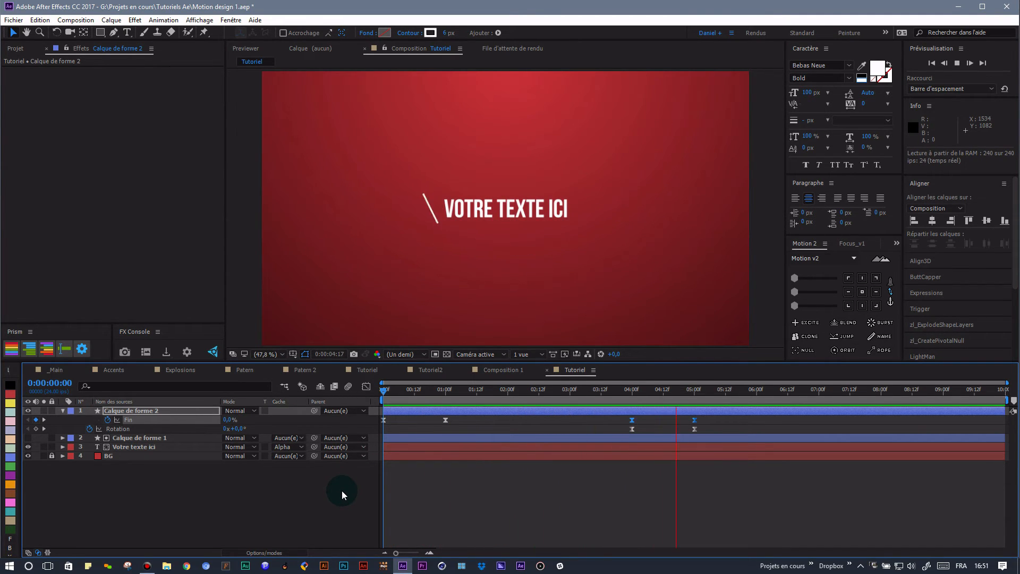
pyautogui.click(768, 393)
pyautogui.moveTo(773, 388); pyautogui.dragTo(696, 398)
# Step: Add a Position keyframe to the underline layer Calque de forme 2 at 0:00:05:00
pyautogui.click(280, 478)
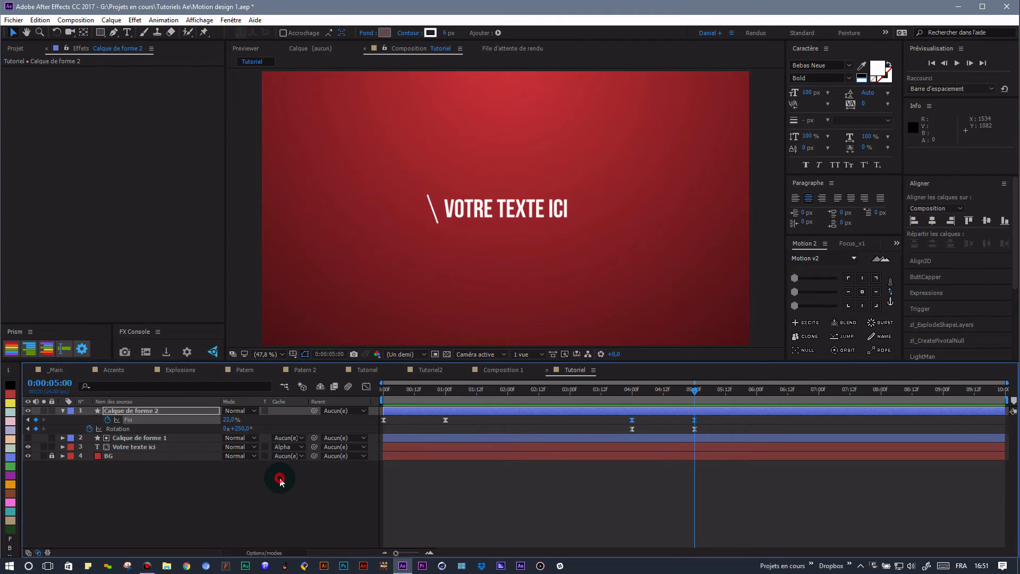
pyautogui.click(169, 412)
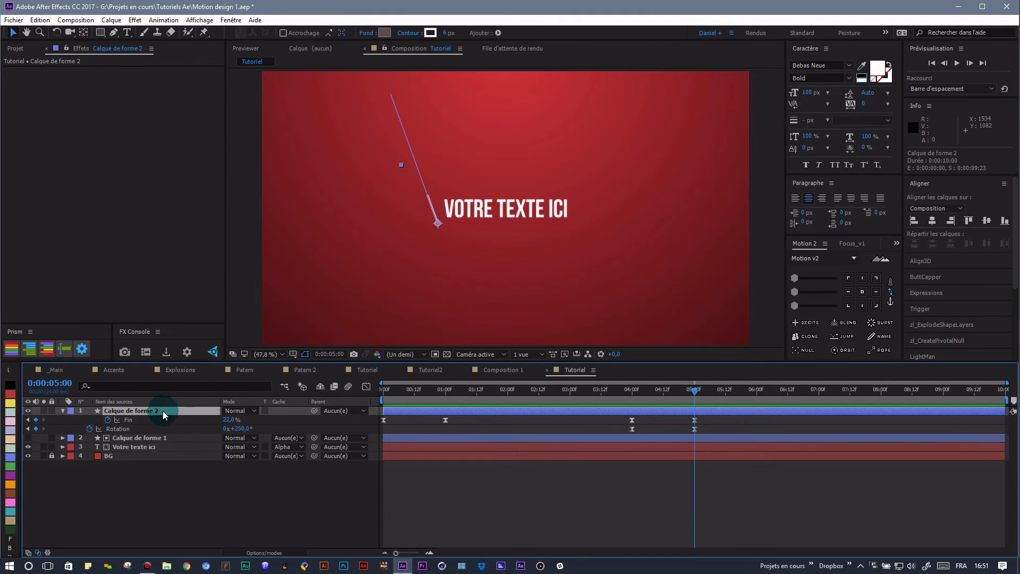
pyautogui.press('u')
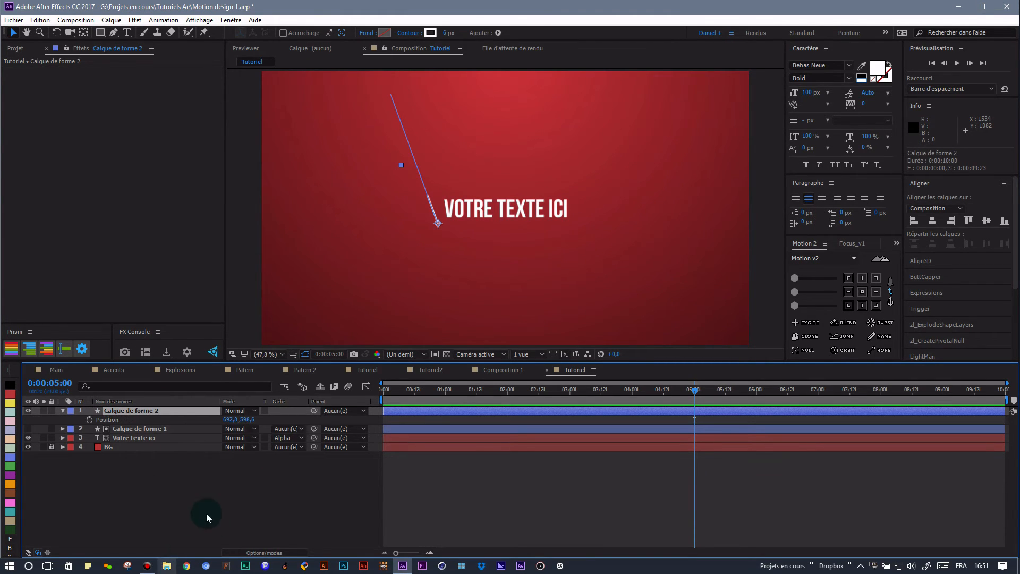
pyautogui.hotkey('alt', 'shift', 'p')
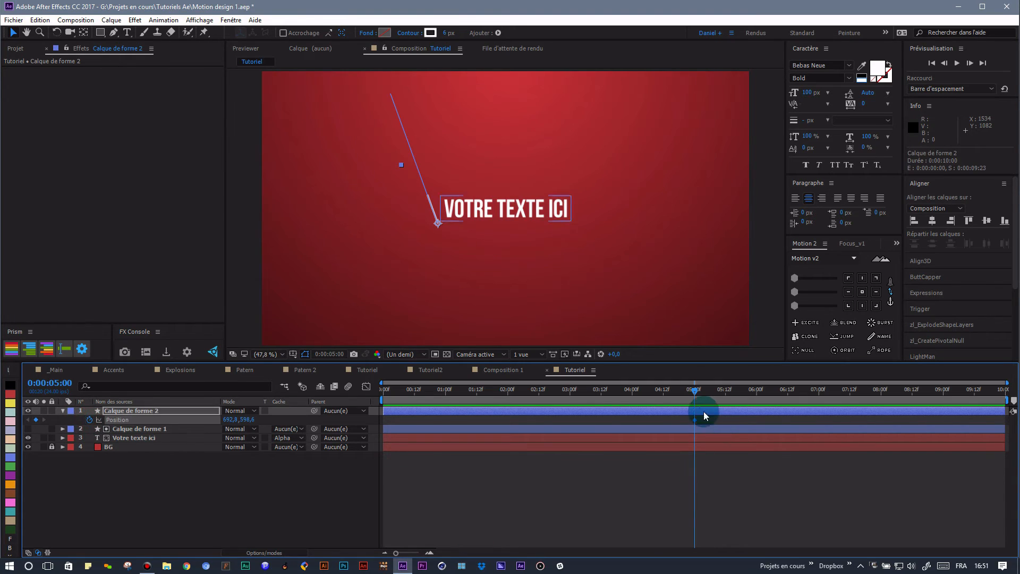
# Step: At 0:00:05:12, move the underline horizontally to X position 1232,8 at the text's right end and set its Rotation to 282°
pyautogui.moveTo(693, 392)
pyautogui.mouseDown()
pyautogui.moveTo(744, 392)
pyautogui.moveTo(723, 403)
pyautogui.mouseUp()
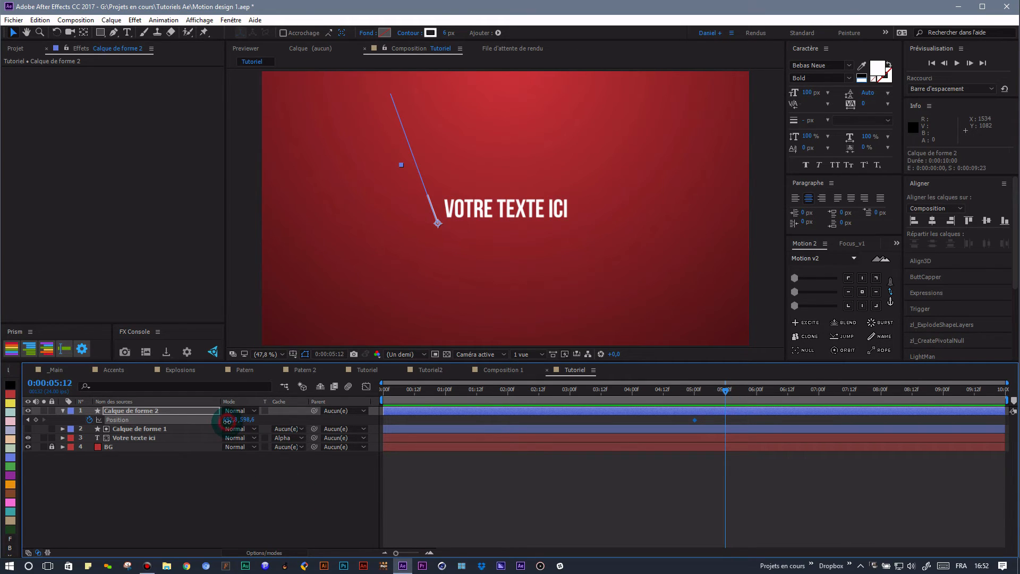
pyautogui.moveTo(227, 420); pyautogui.dragTo(512, 420)
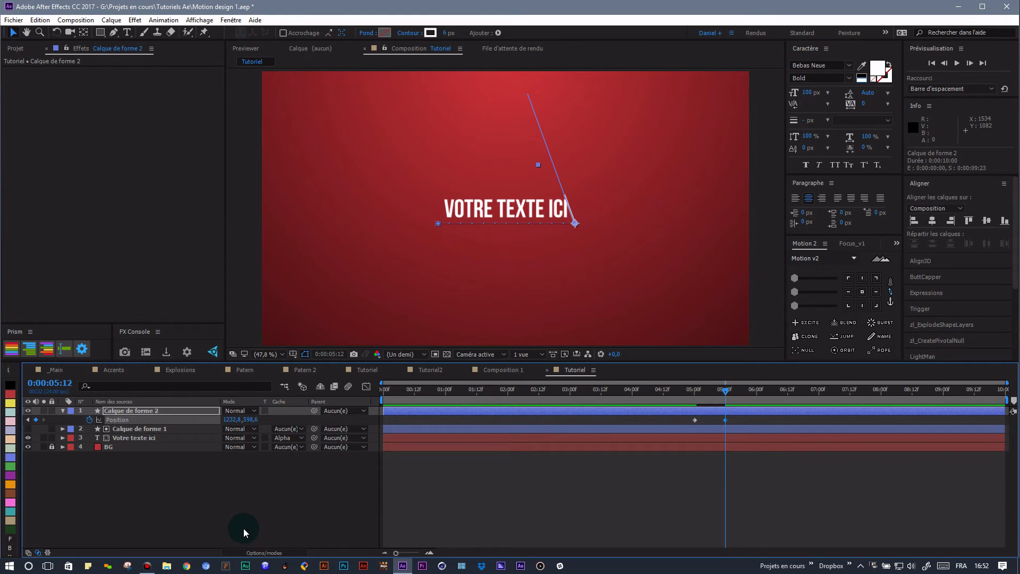
pyautogui.press('u')
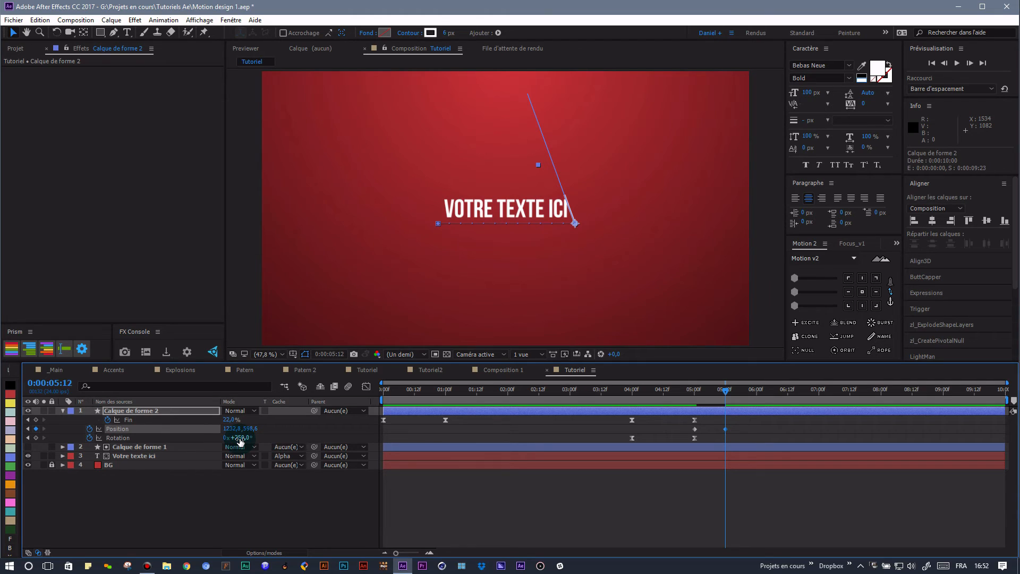
pyautogui.moveTo(239, 437); pyautogui.dragTo(253, 435)
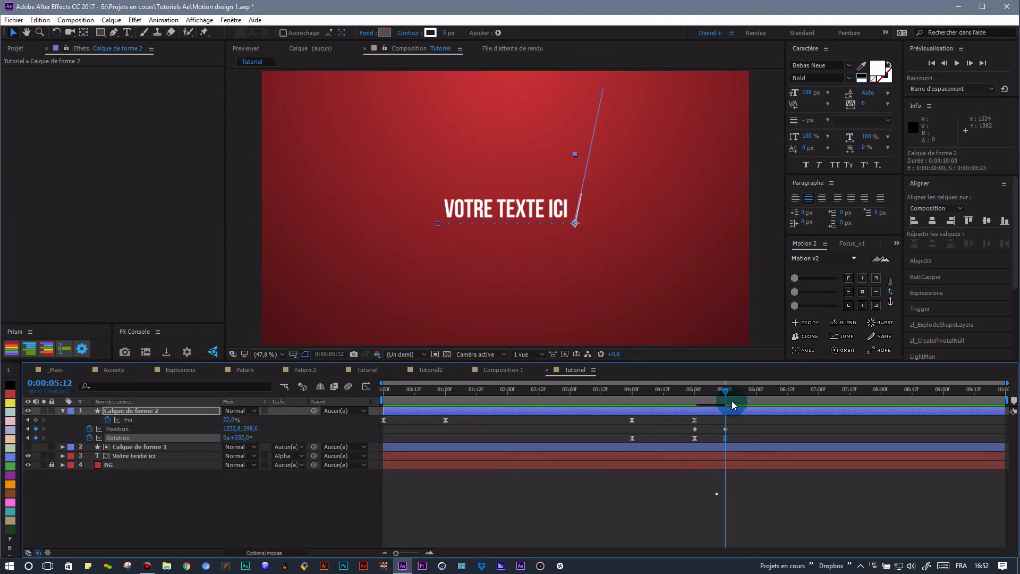
# Step: Ease the Position and Rotation keyframes between 0:00:05:00 and 0:00:05:12, shaping their speed curves to peak early and slow down gradually
pyautogui.moveTo(733, 426); pyautogui.dragTo(684, 434)
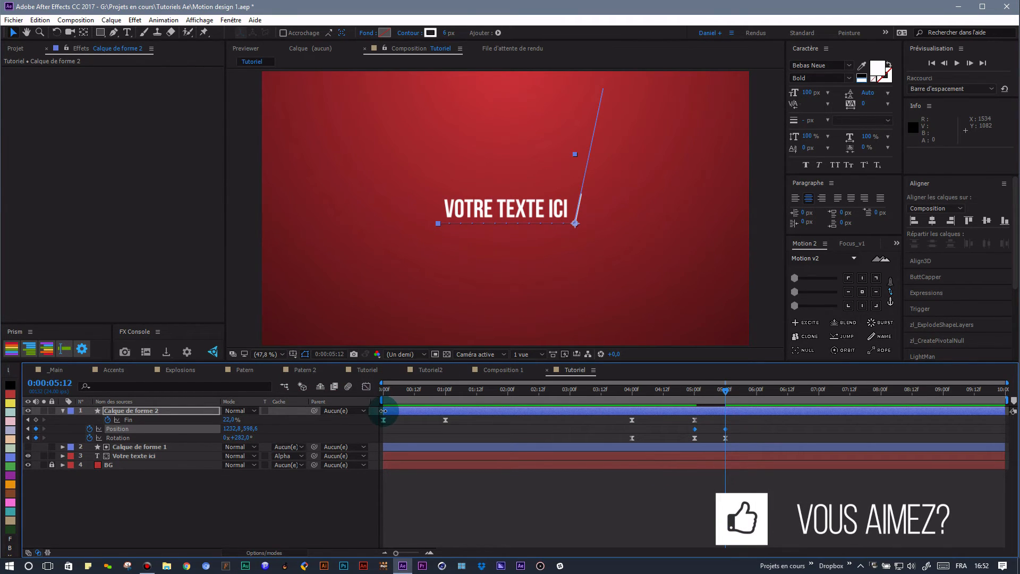
pyautogui.click(366, 386)
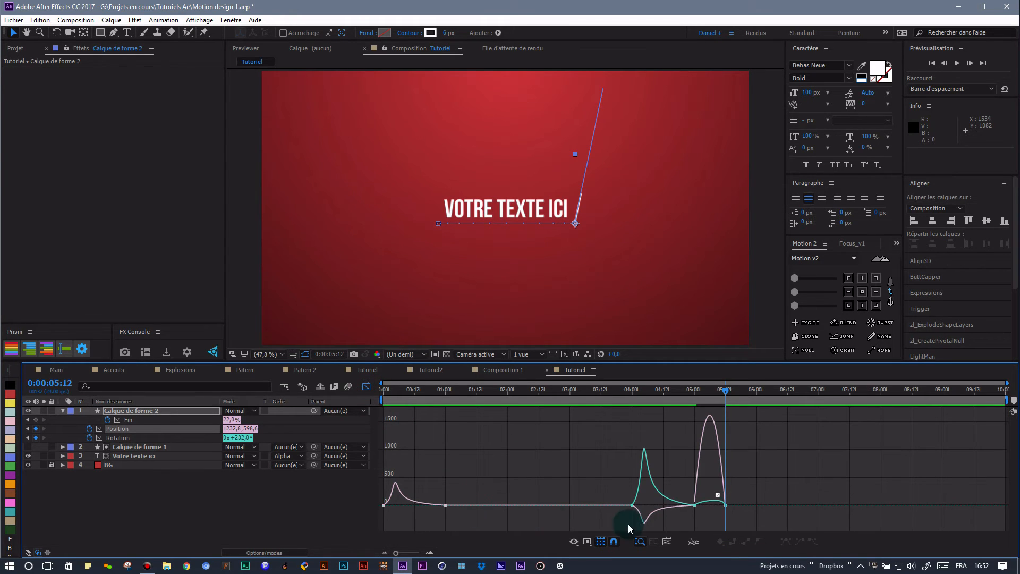
pyautogui.moveTo(737, 493); pyautogui.dragTo(716, 515)
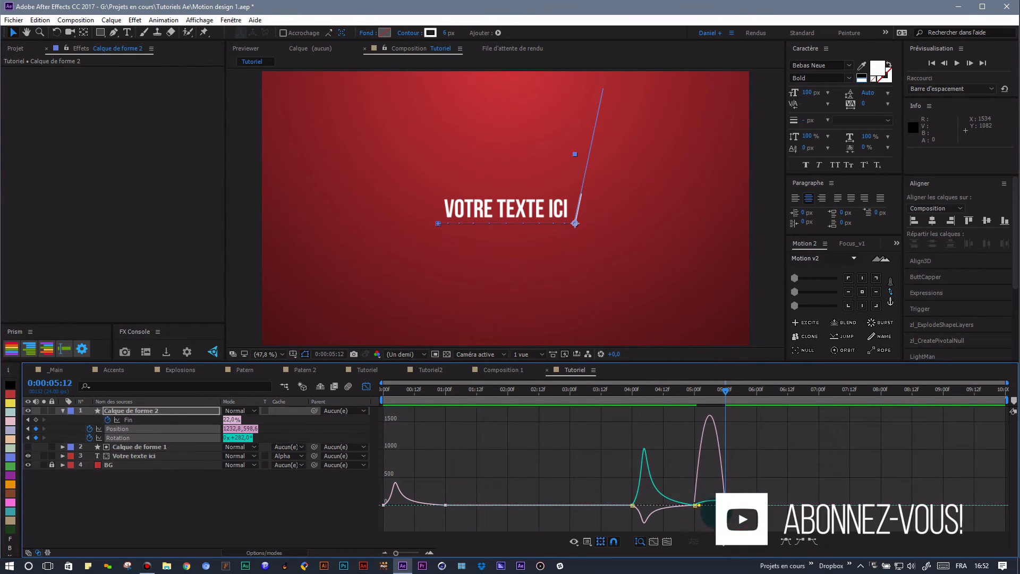
pyautogui.click(654, 542)
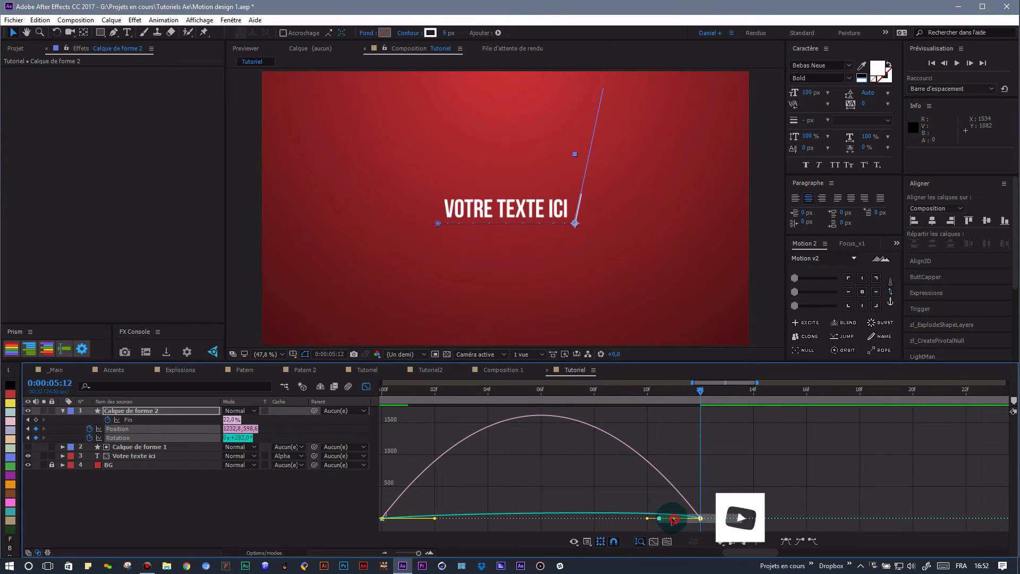
pyautogui.moveTo(657, 522); pyautogui.dragTo(484, 521)
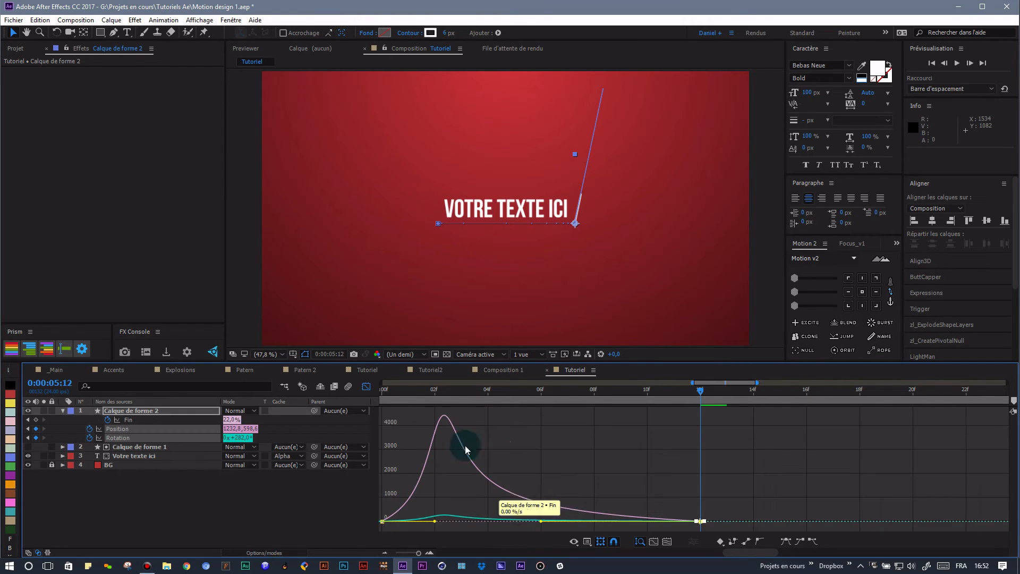
# Step: Preview the underline's exit from 0:00:03:14 with the full composition duration shown, and check its slide around 0:00:05:05
pyautogui.click(365, 387)
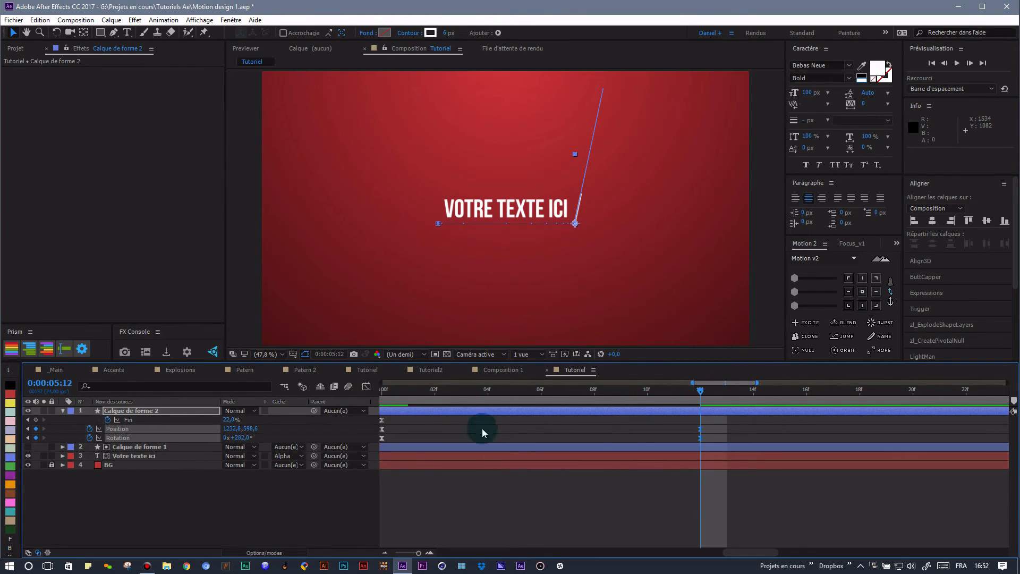
pyautogui.moveTo(405, 395); pyautogui.dragTo(333, 482)
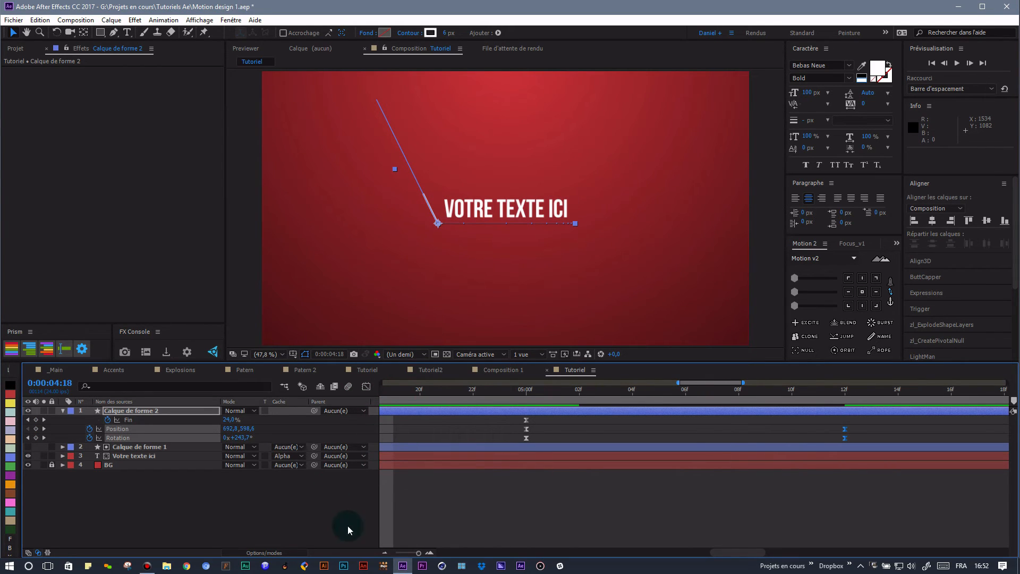
pyautogui.click(397, 553)
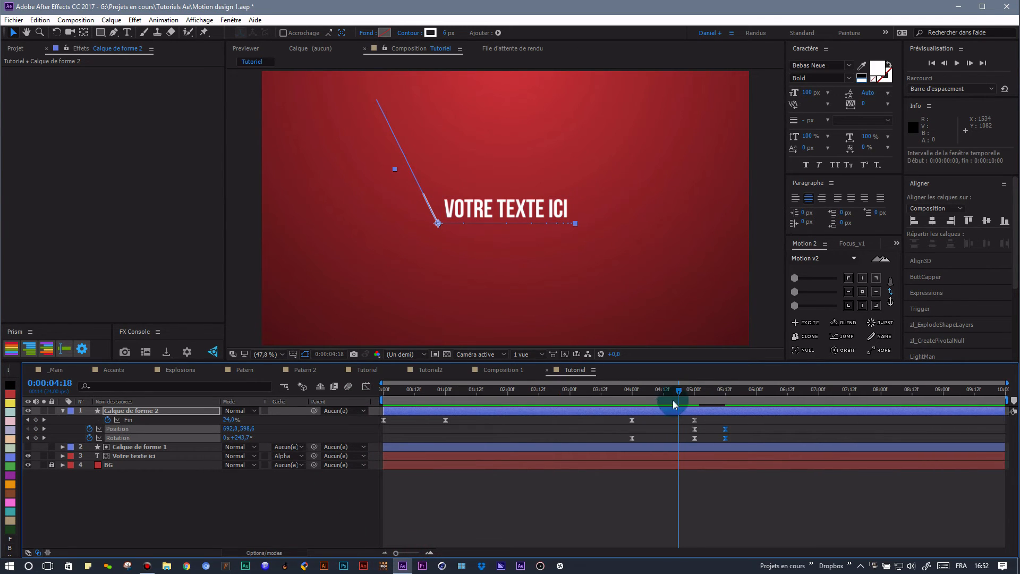
pyautogui.moveTo(679, 398); pyautogui.dragTo(606, 393)
pyautogui.press('space')
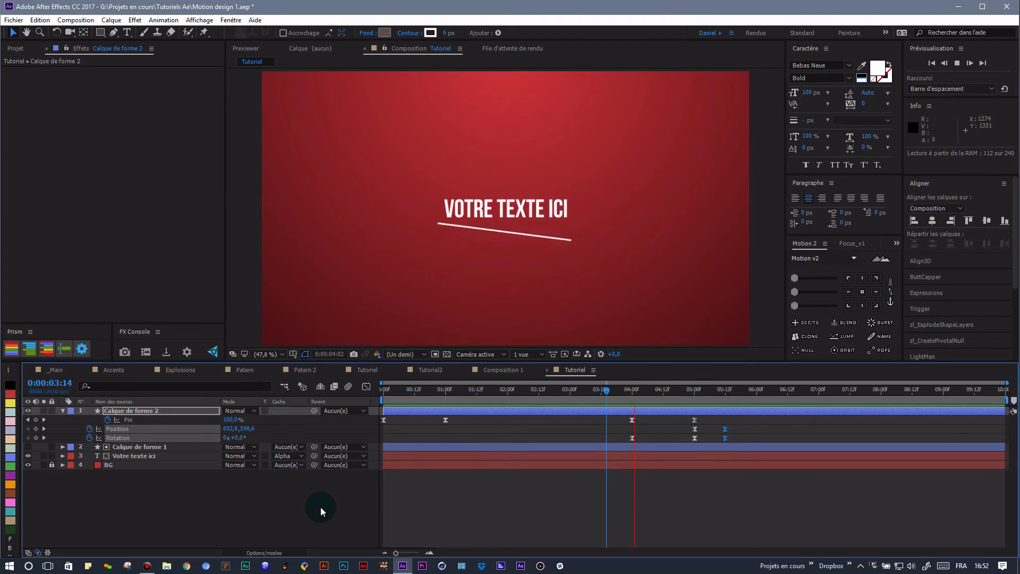
pyautogui.moveTo(775, 396); pyautogui.dragTo(707, 393)
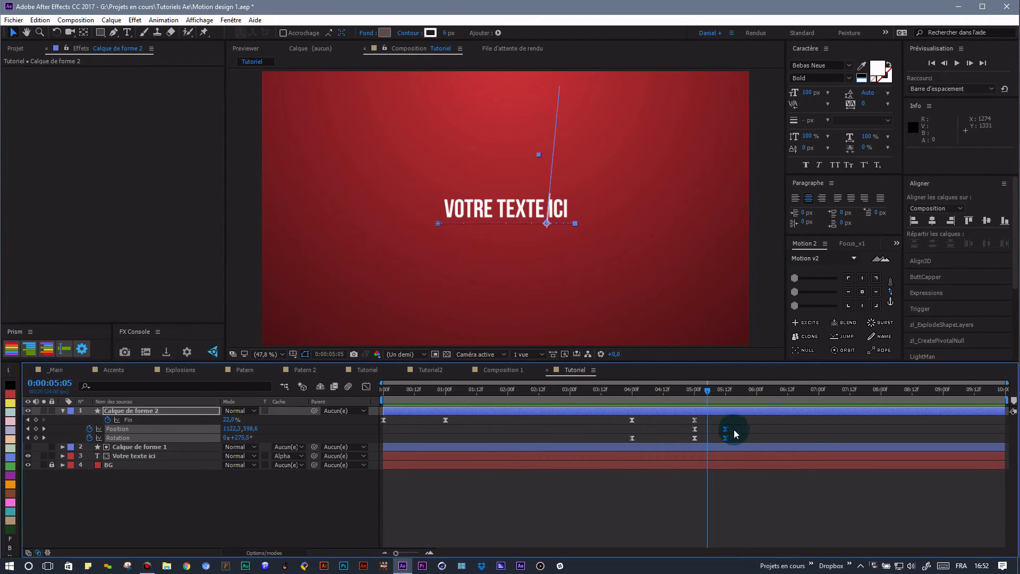
# Step: Move the underline's final Position and Rotation keyframes to 0:00:05:22, preview the slower slide and go to that frame
pyautogui.moveTo(726, 442); pyautogui.dragTo(752, 439)
pyautogui.moveTo(708, 394); pyautogui.dragTo(701, 393)
pyautogui.moveTo(617, 398); pyautogui.dragTo(601, 401)
pyautogui.press('space')
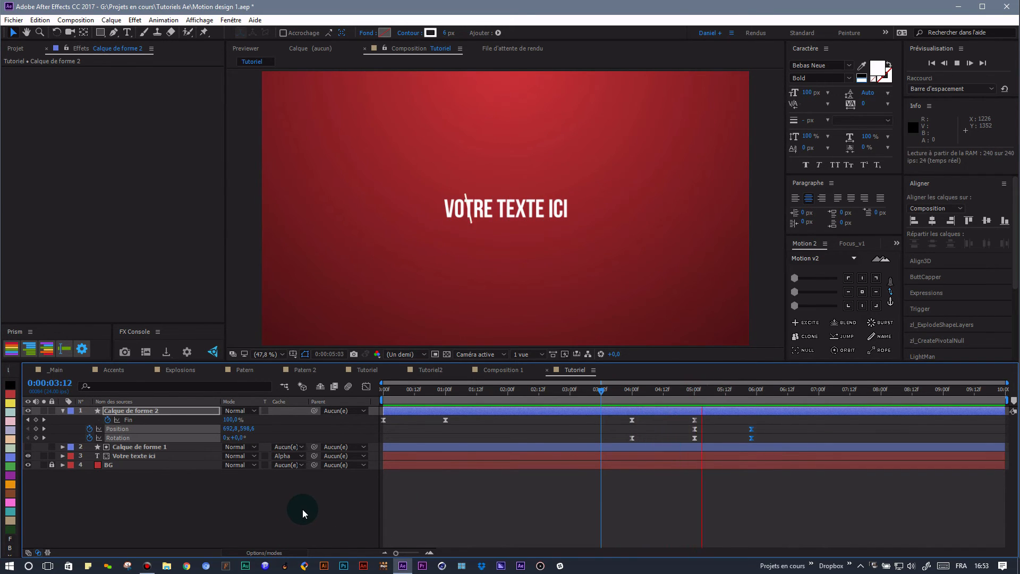
pyautogui.moveTo(783, 393); pyautogui.dragTo(746, 407)
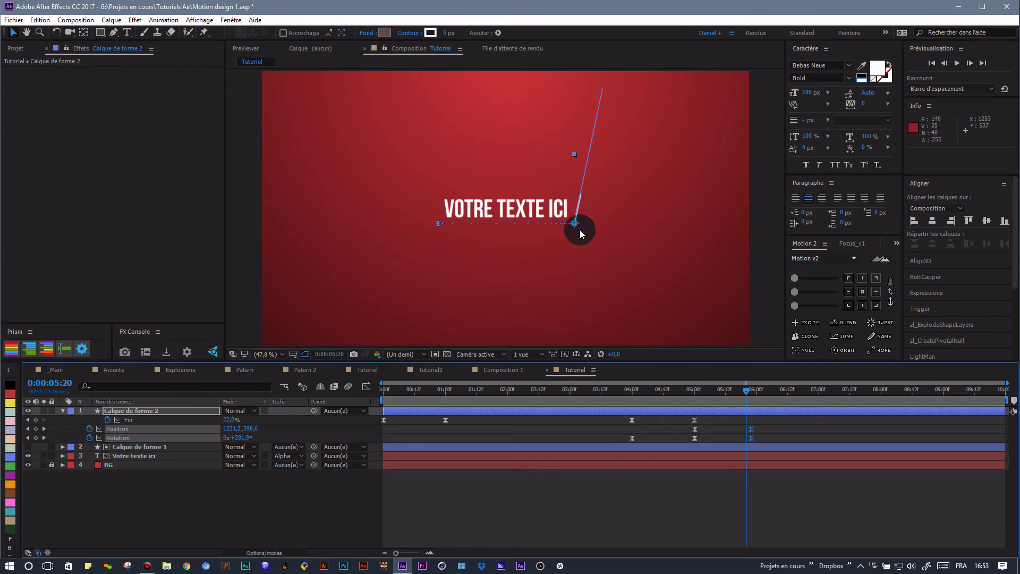
pyautogui.moveTo(744, 392); pyautogui.dragTo(748, 389)
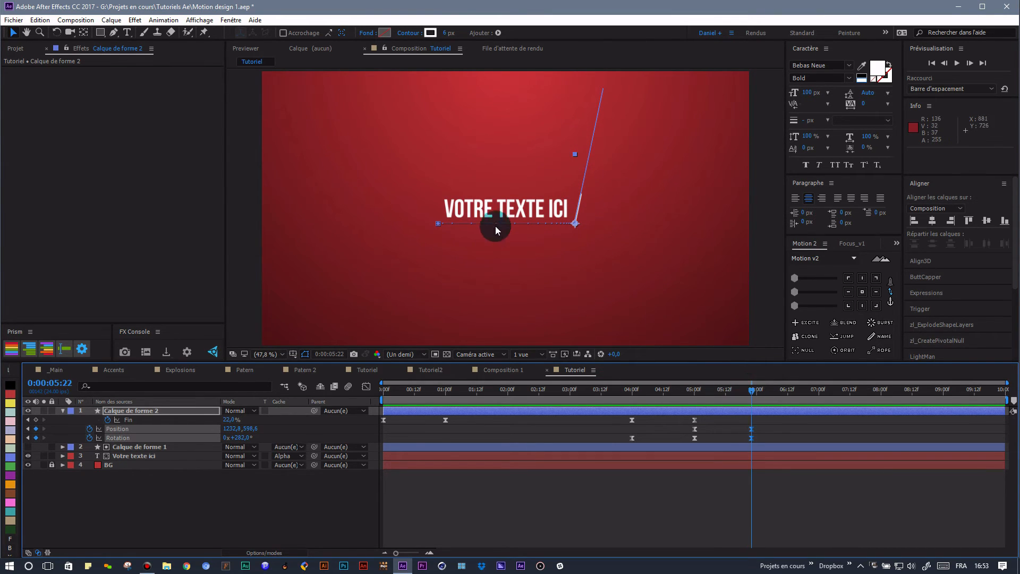
# Step: Create a composition-sized dark grey solid layer named Masque above the other layers
pyautogui.click(63, 410)
pyautogui.rightClick(222, 472)
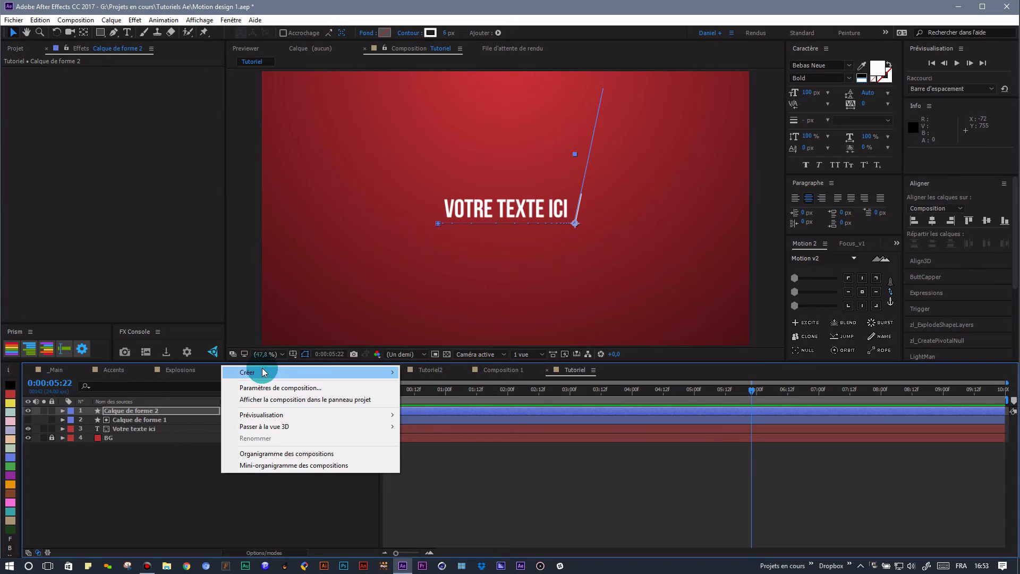
pyautogui.click(380, 373)
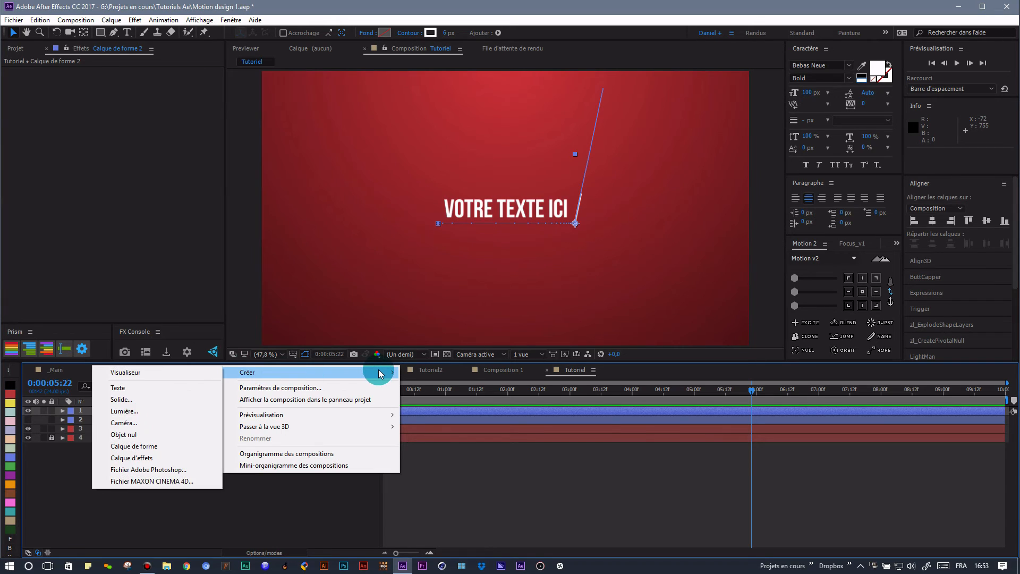
pyautogui.click(166, 404)
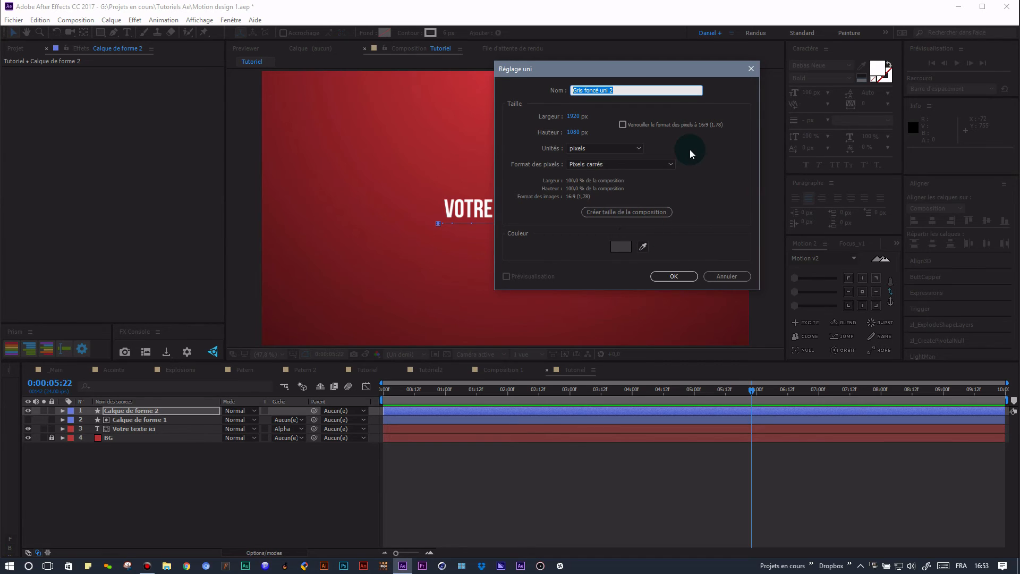
pyautogui.write('Masque')
pyautogui.click(665, 279)
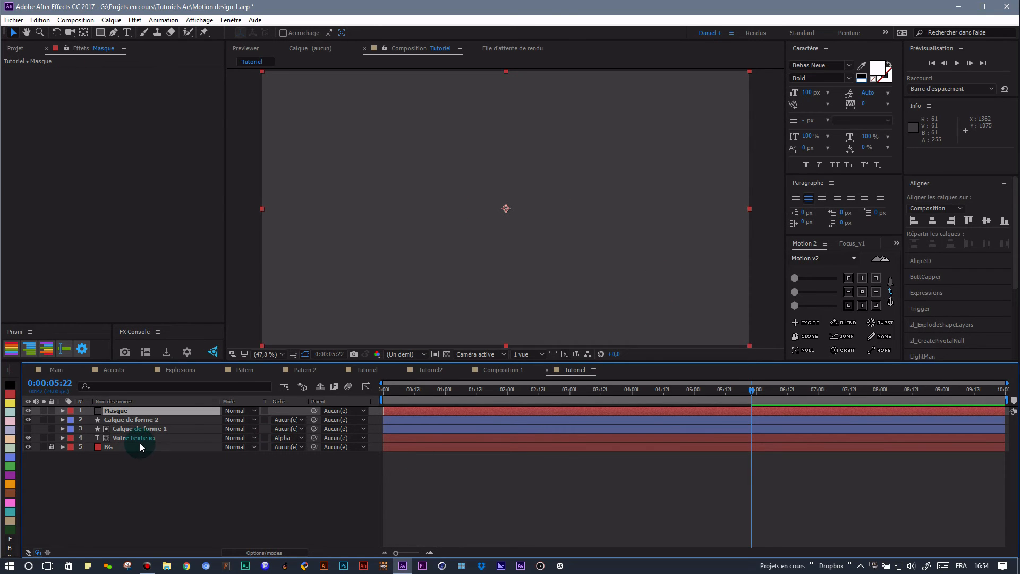
# Step: Lower the Masque solid's opacity so the title and underline show through it
pyautogui.press('t')
pyautogui.moveTo(232, 421); pyautogui.dragTo(216, 420)
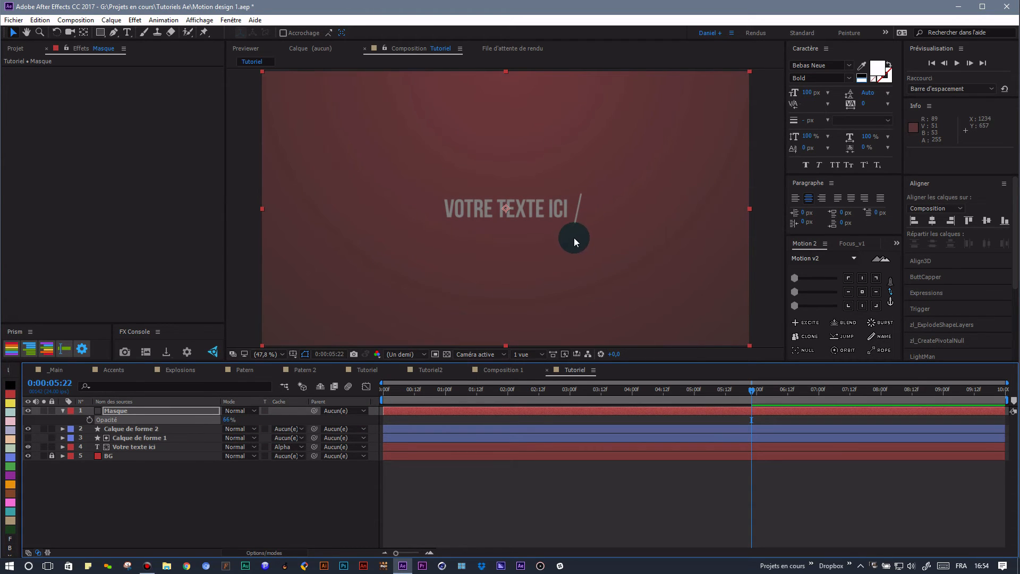
pyautogui.click(114, 32)
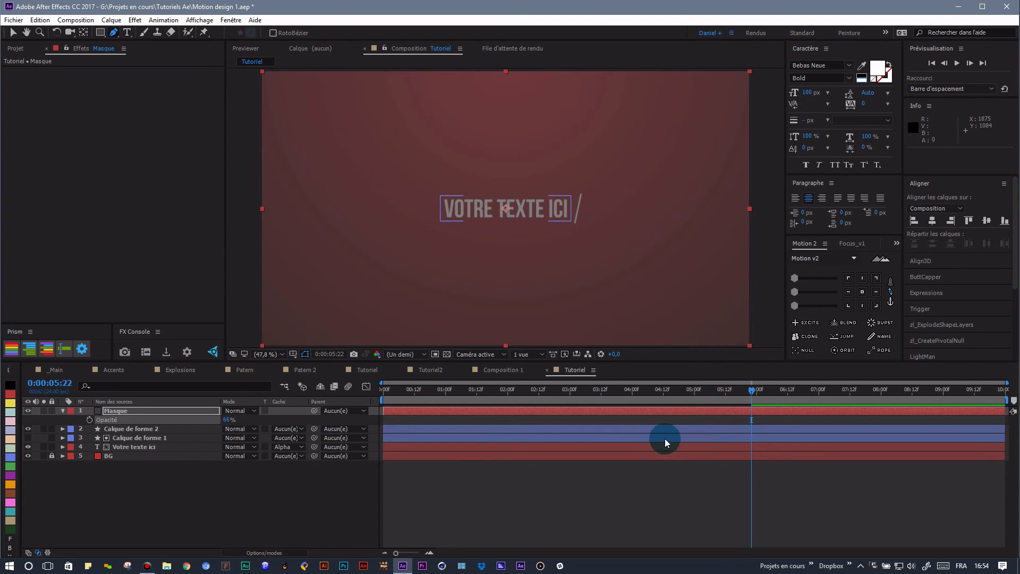
pyautogui.press('t')
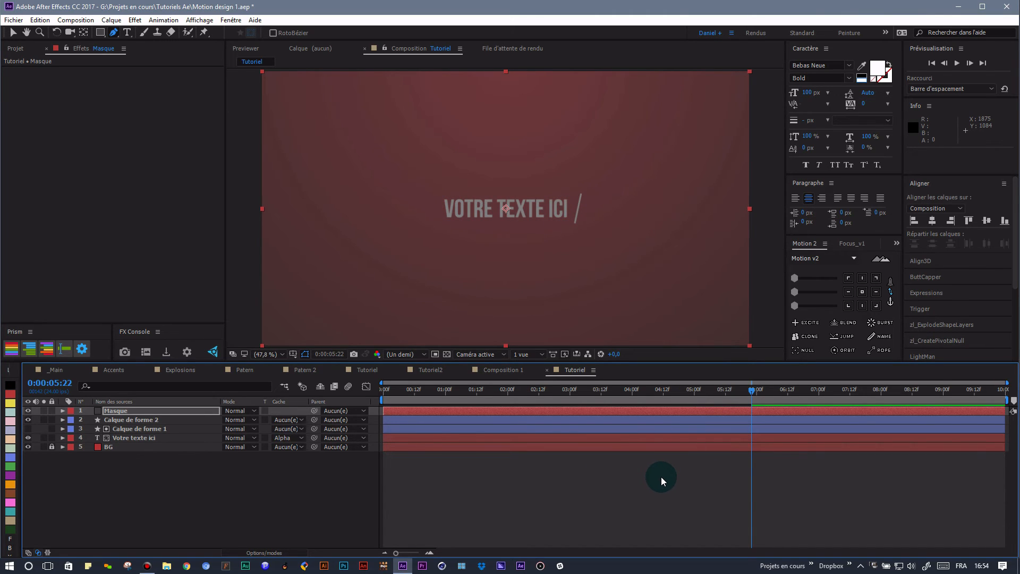
# Step: Reveal the keyframed properties of all layers and go to 0:00:05:00
pyautogui.click(335, 505)
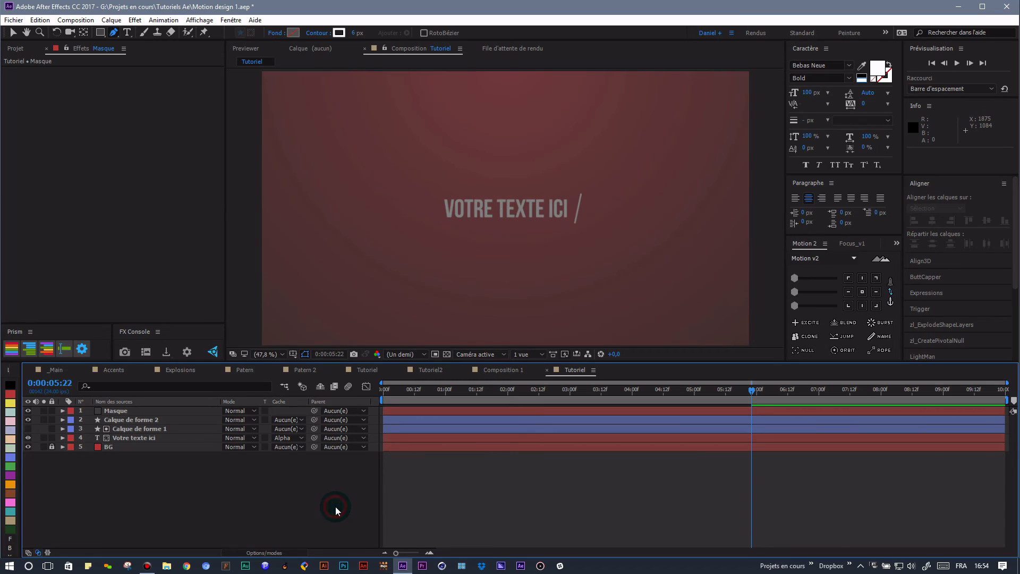
pyautogui.press('u')
pyautogui.moveTo(756, 392); pyautogui.dragTo(694, 401)
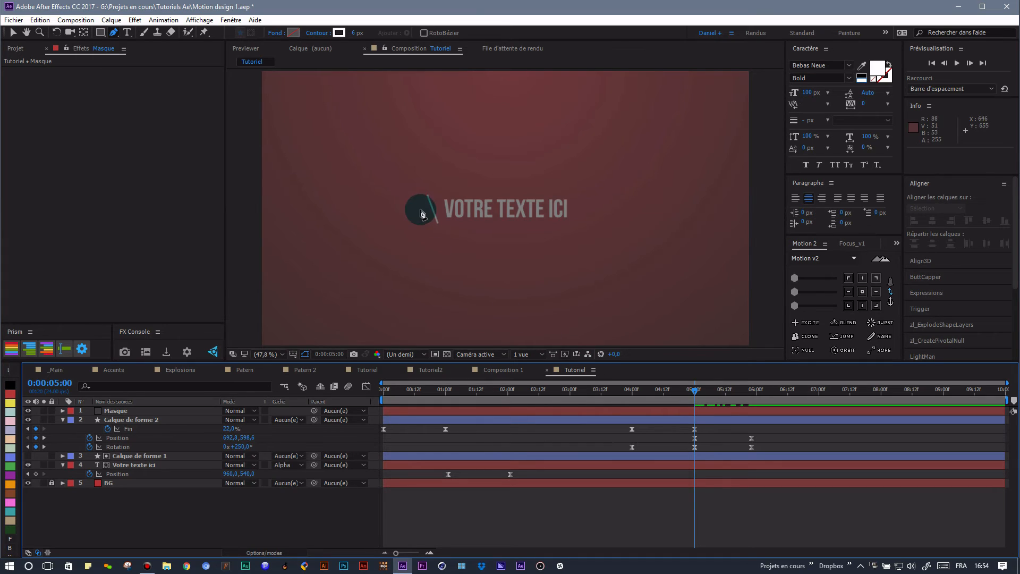
pyautogui.press('v')
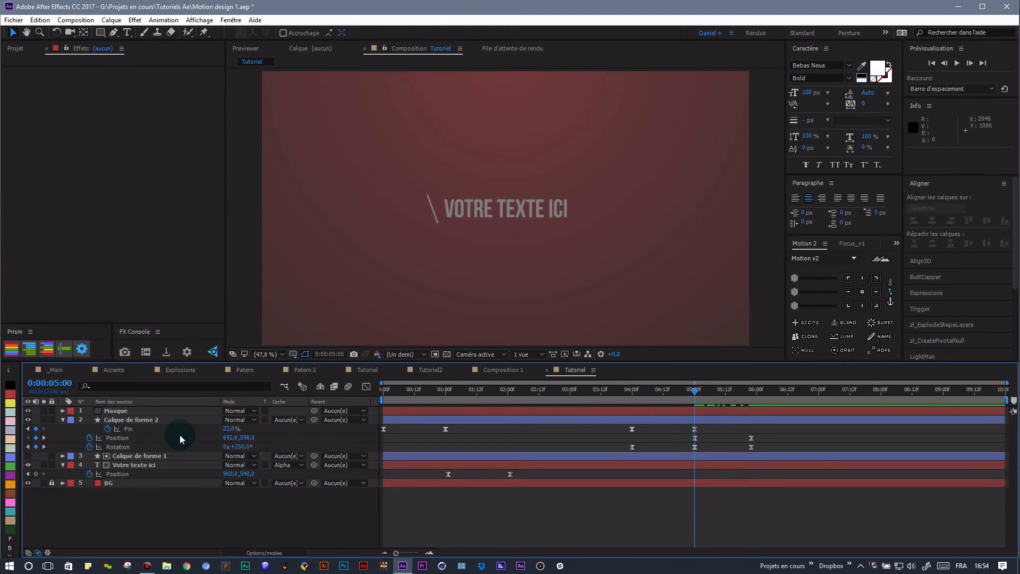
# Step: Draw a four-point mask on the Masque solid, running from the tilted underline before the text to beyond the frame's left edge
pyautogui.click(149, 411)
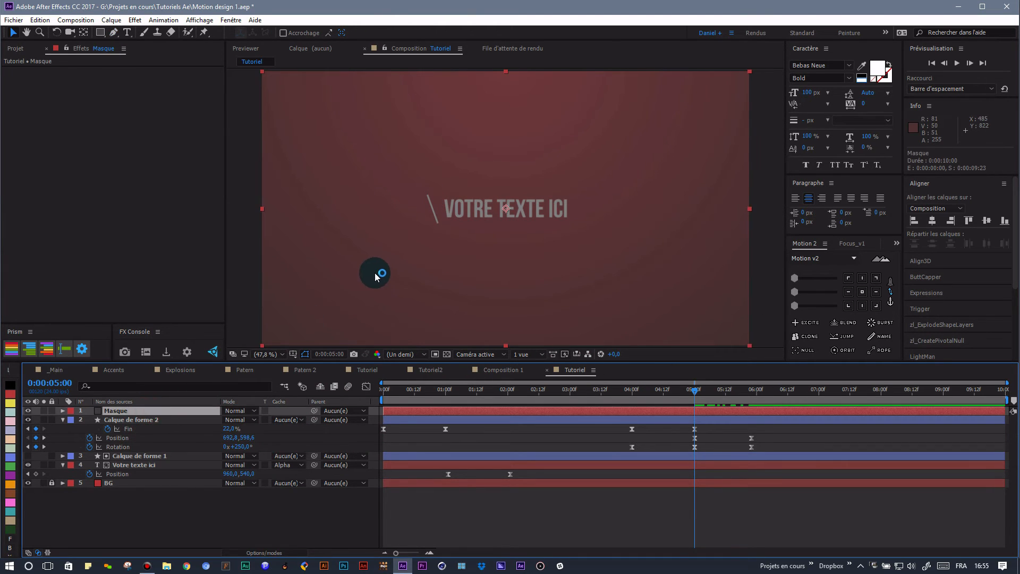
pyautogui.click(113, 33)
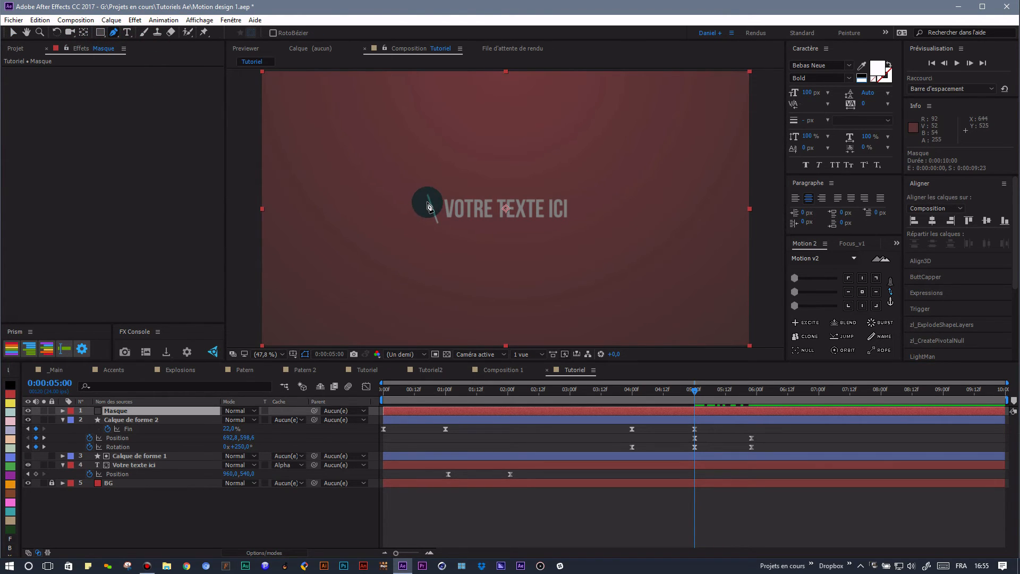
pyautogui.moveTo(428, 198); pyautogui.dragTo(438, 230)
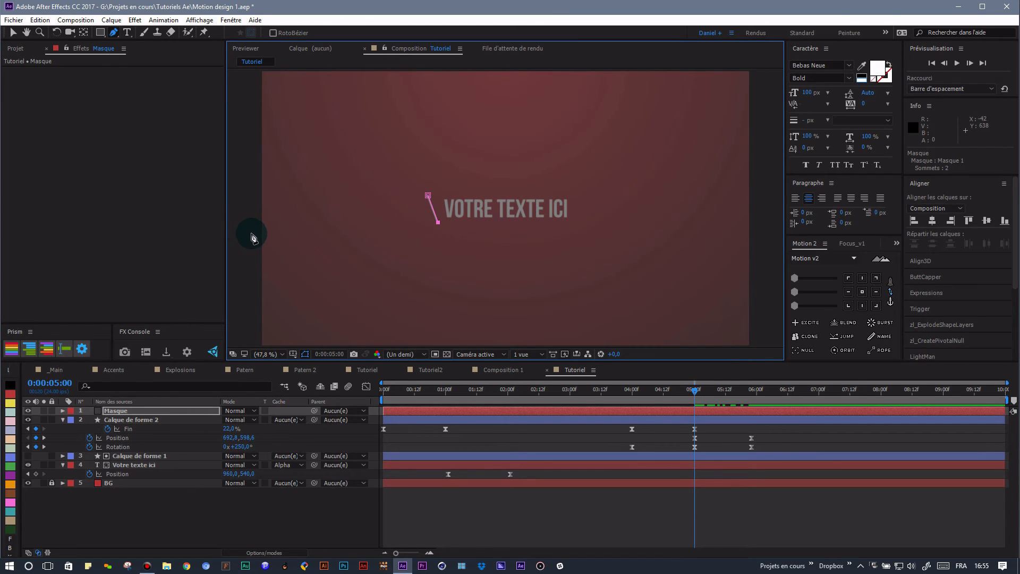
pyautogui.click(250, 237)
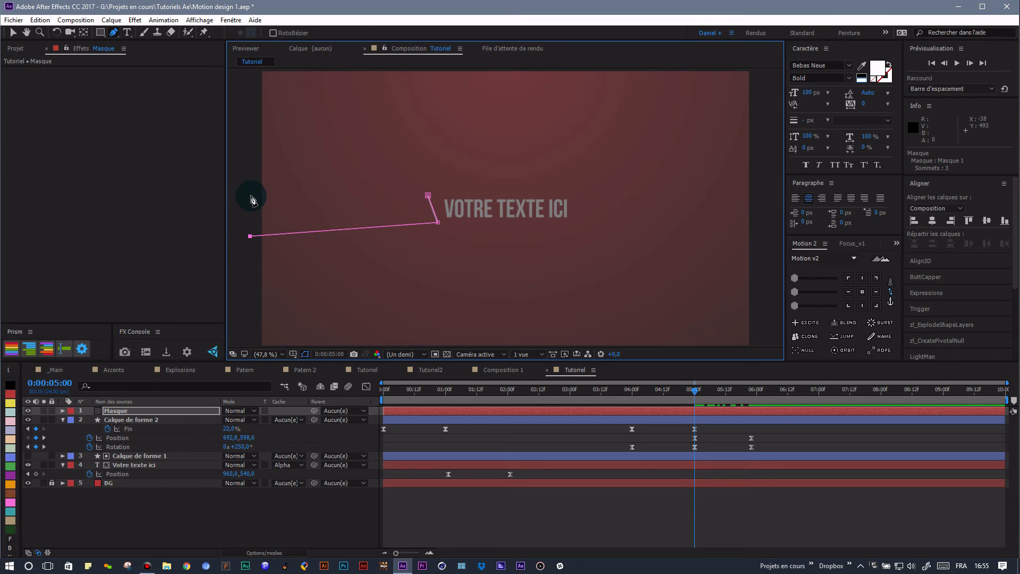
pyautogui.click(249, 187)
pyautogui.click(428, 196)
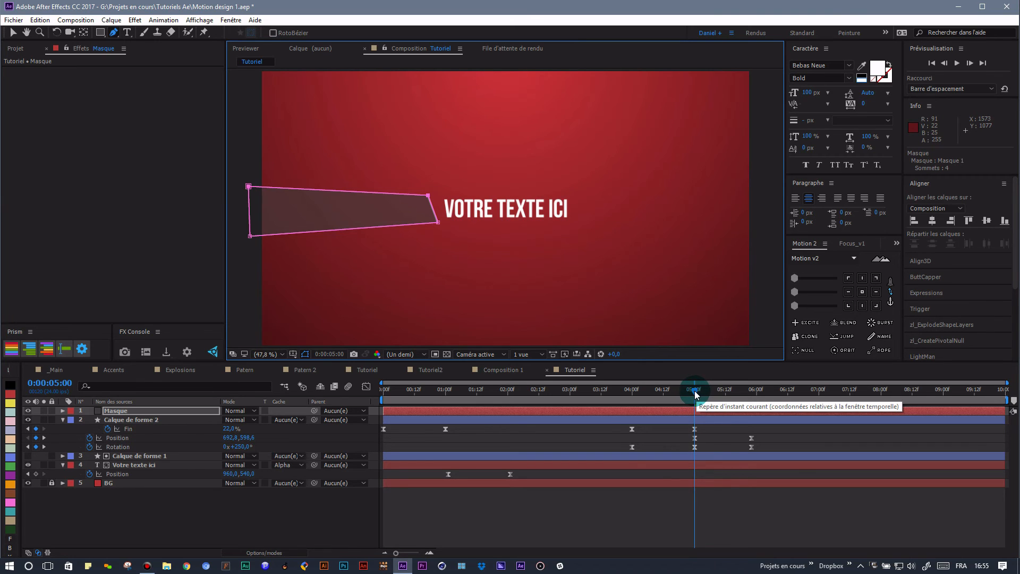
# Step: Add a mask path (Tracé du masque) keyframe to Masque 1 at 0:00:05:00
pyautogui.moveTo(695, 393)
pyautogui.mouseDown()
pyautogui.moveTo(753, 391)
pyautogui.moveTo(697, 398)
pyautogui.mouseUp()
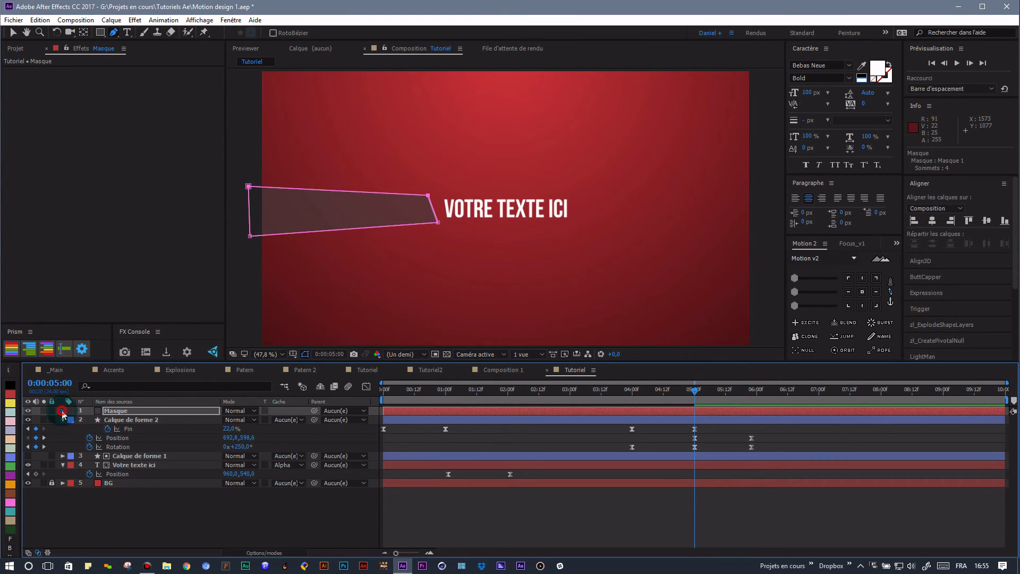
pyautogui.click(62, 410)
pyautogui.press('m')
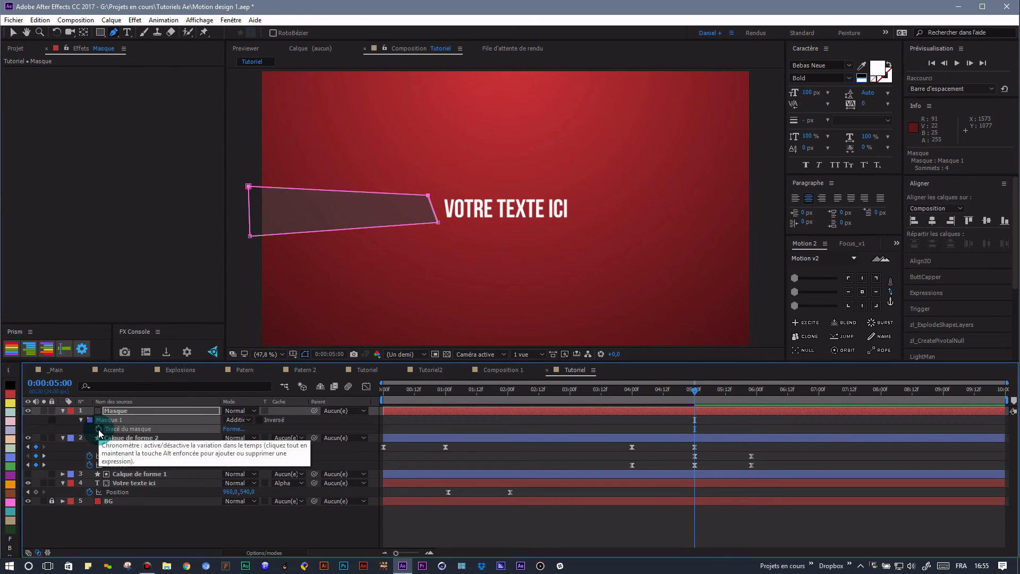
pyautogui.click(98, 429)
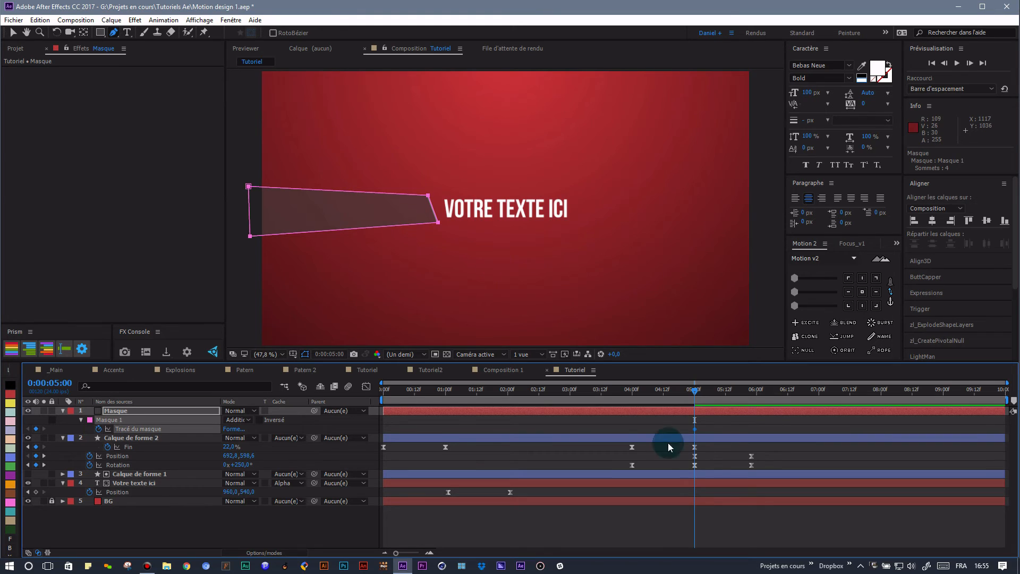
# Step: At 0:00:05:22, move the mask's two right-hand points onto the ends of the underline past the text so the mask covers the title
pyautogui.moveTo(696, 393); pyautogui.dragTo(752, 399)
pyautogui.click(690, 428)
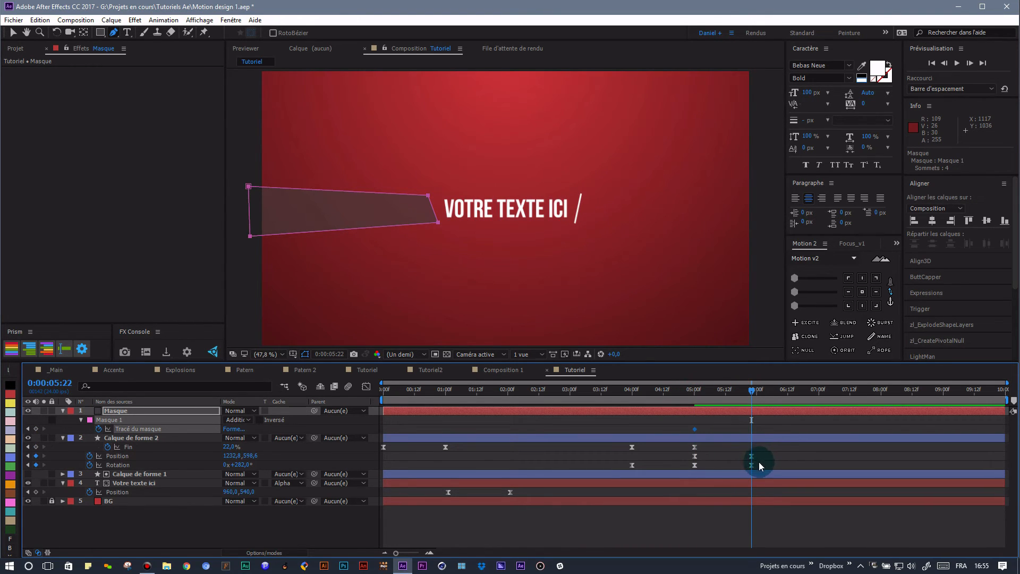
pyautogui.press('v')
pyautogui.doubleClick(427, 202)
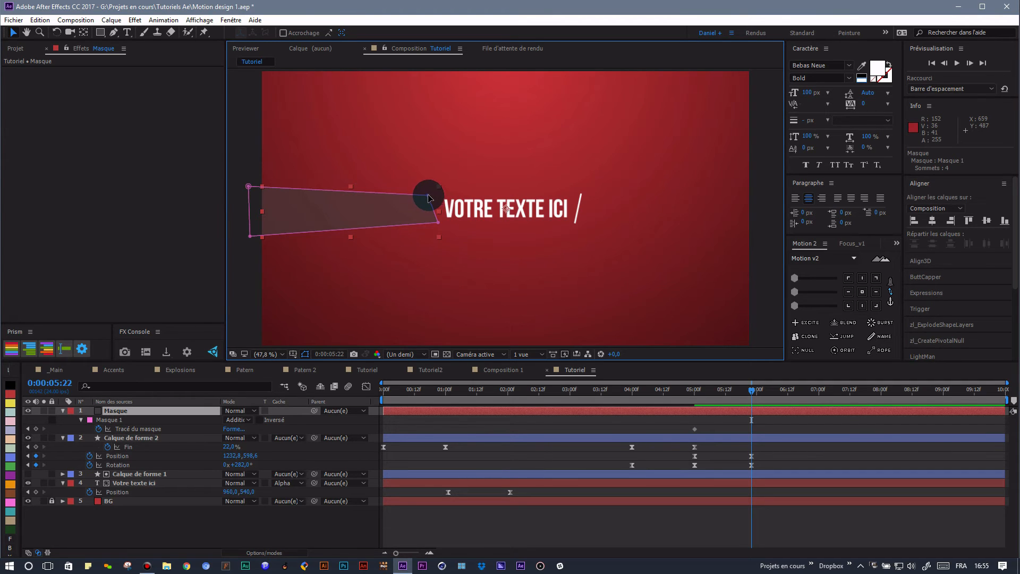
pyautogui.moveTo(429, 198); pyautogui.dragTo(581, 196)
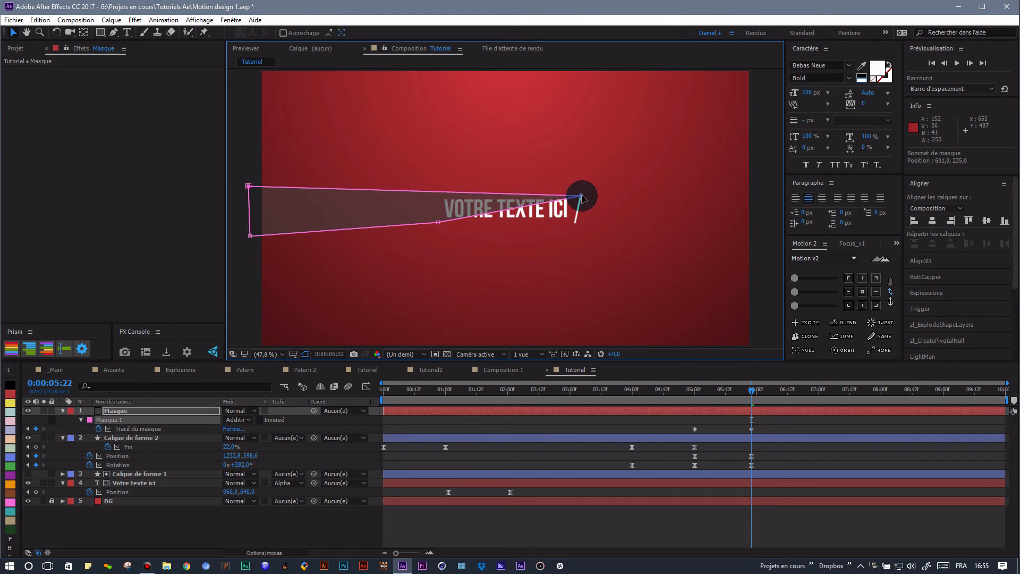
pyautogui.moveTo(433, 221); pyautogui.dragTo(578, 225)
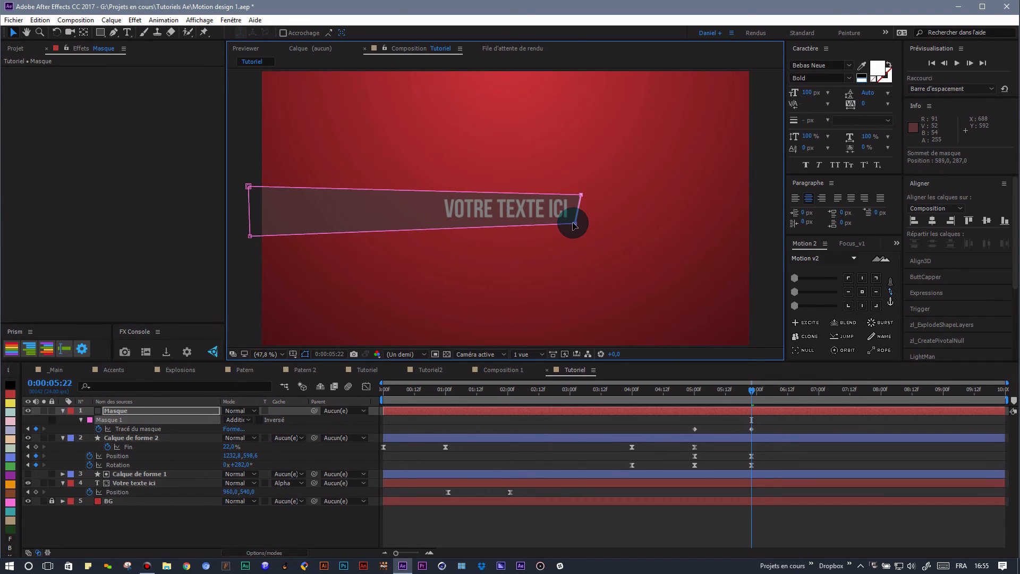
pyautogui.moveTo(573, 222); pyautogui.dragTo(574, 224)
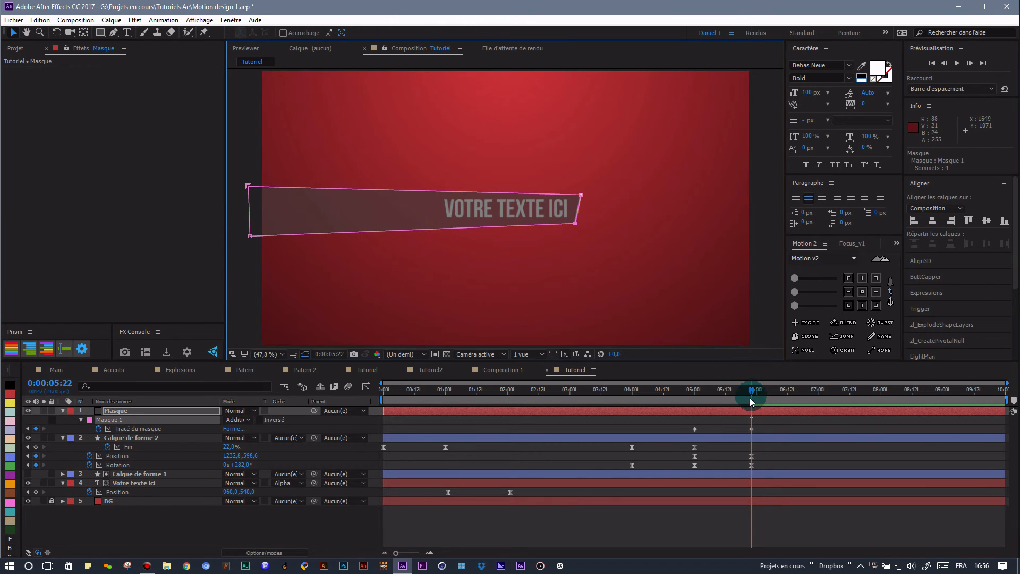
# Step: Ease both mask path keyframes and raise the incoming influence at 0:00:05:22 to 100% so the speed curve peaks early
pyautogui.moveTo(761, 424); pyautogui.dragTo(675, 438)
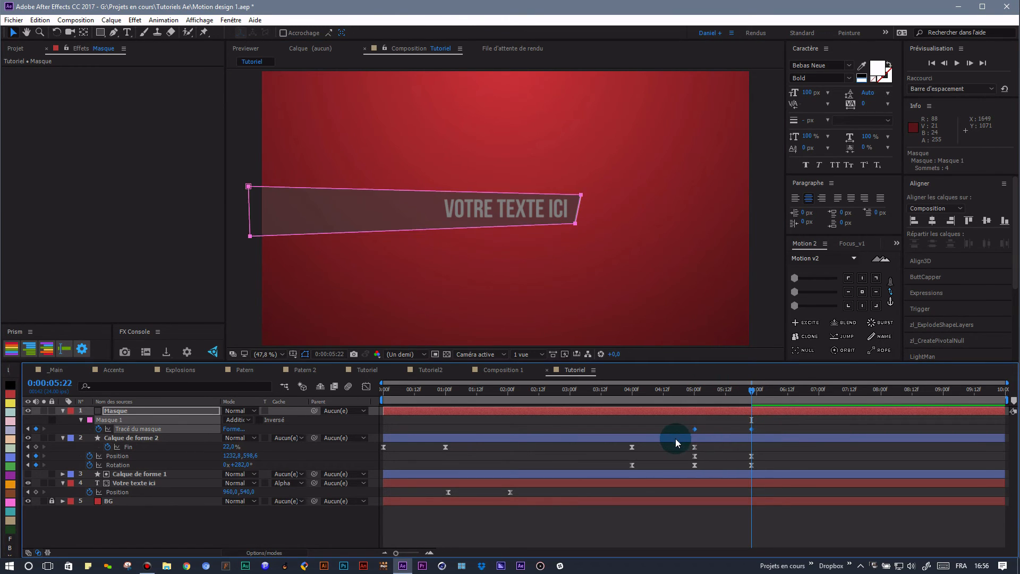
pyautogui.click(365, 389)
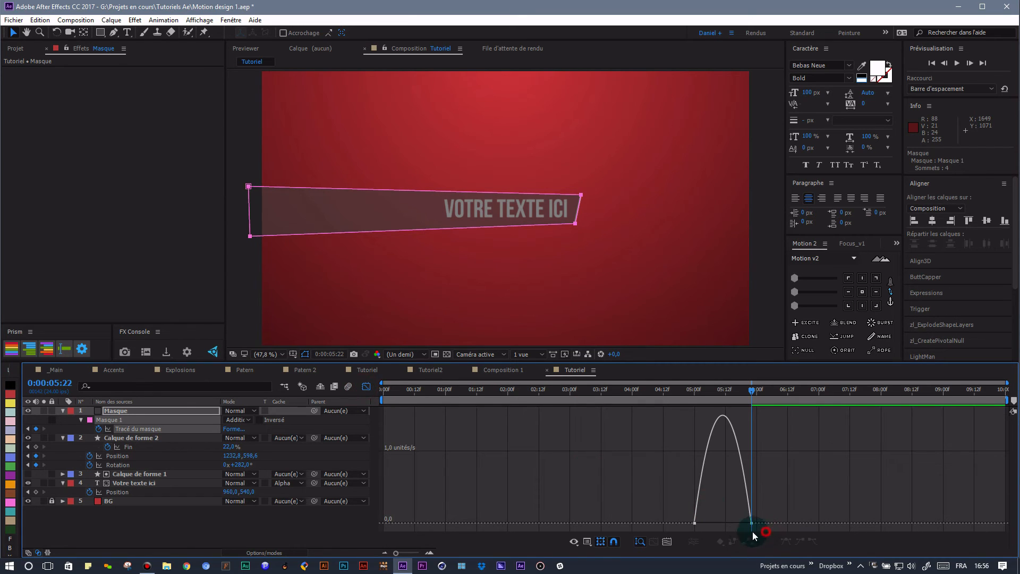
pyautogui.click(742, 525)
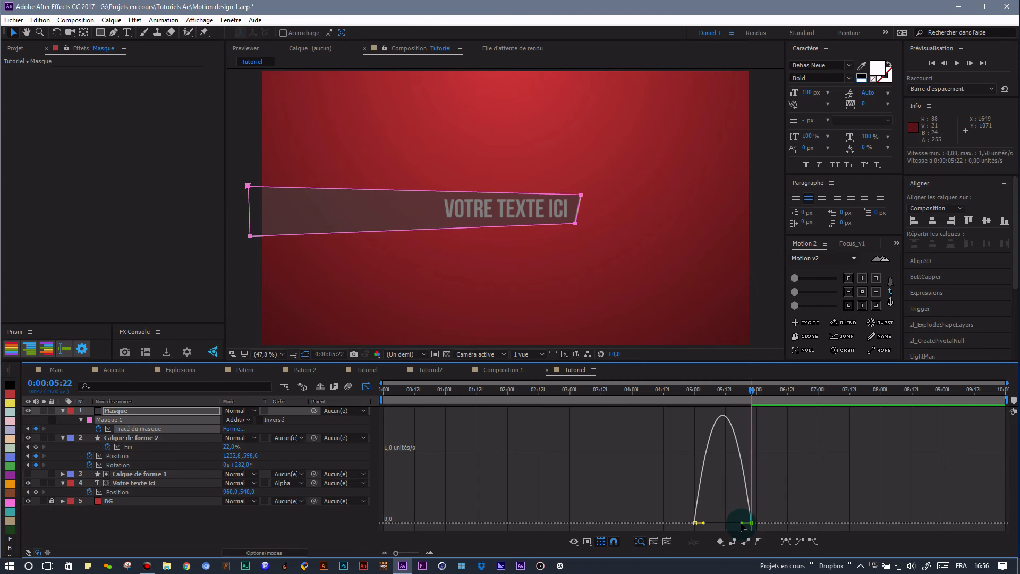
pyautogui.moveTo(738, 525); pyautogui.dragTo(717, 523)
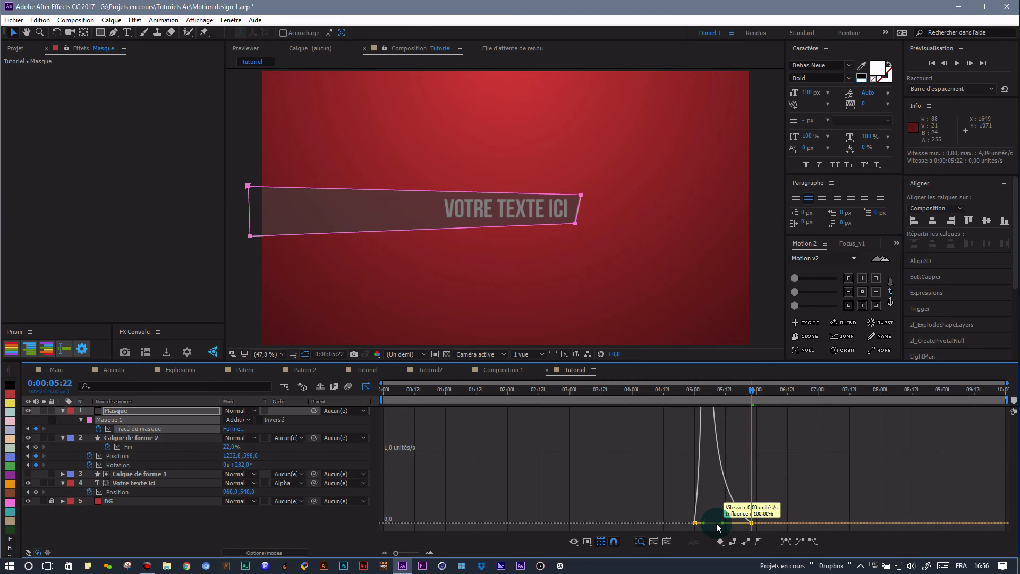
# Step: Trim the start of the Masque layer to 0:00:04:00 and place the layer directly below Calque de forme 2
pyautogui.click(367, 386)
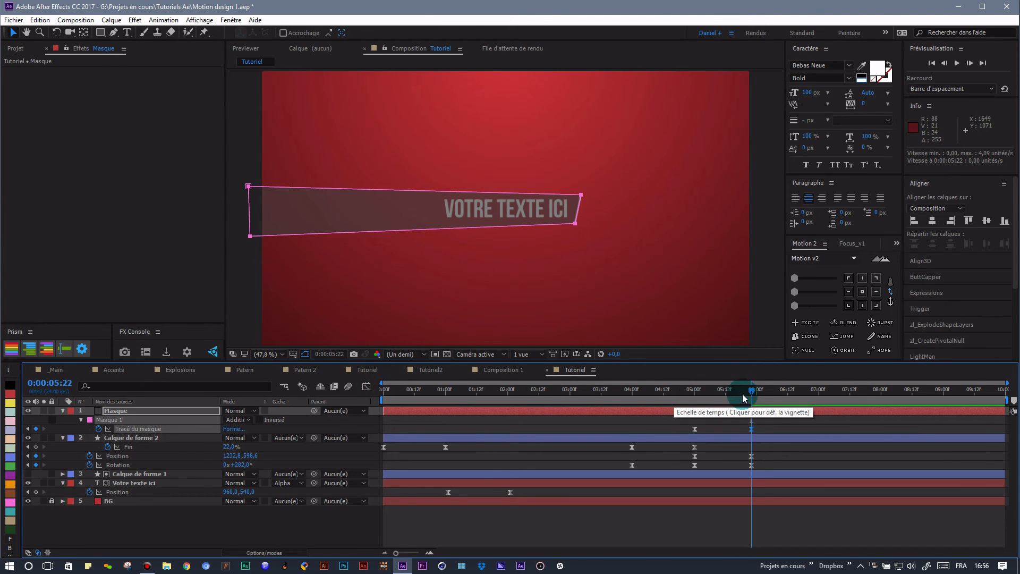
pyautogui.moveTo(755, 394); pyautogui.dragTo(634, 409)
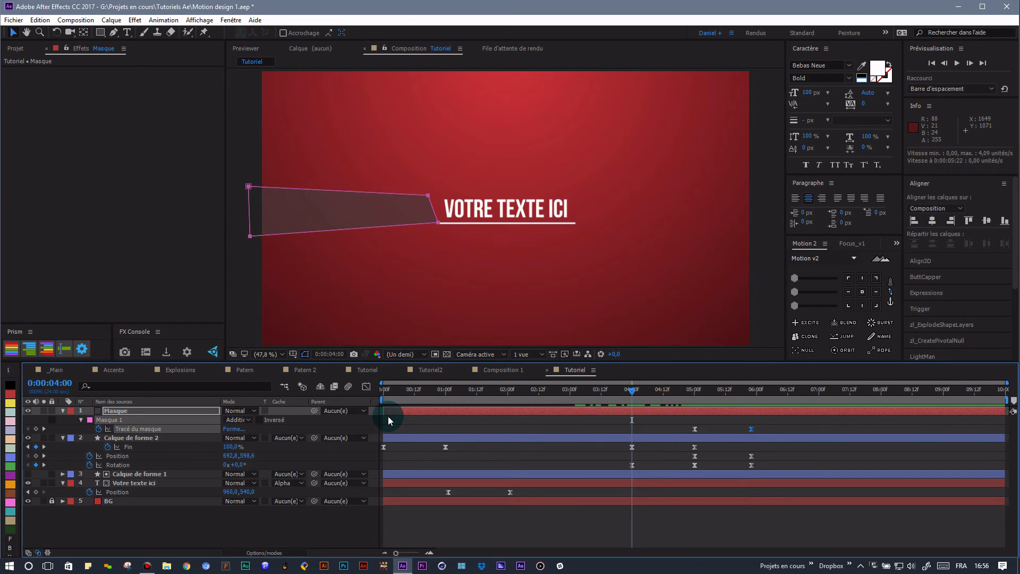
pyautogui.moveTo(384, 409); pyautogui.dragTo(752, 391)
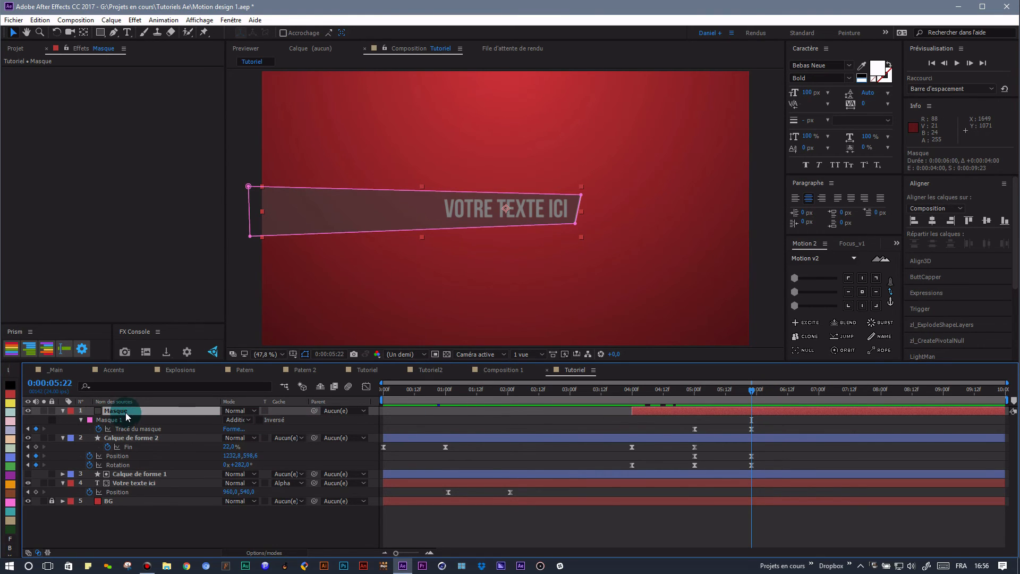
pyautogui.moveTo(128, 409); pyautogui.dragTo(135, 464)
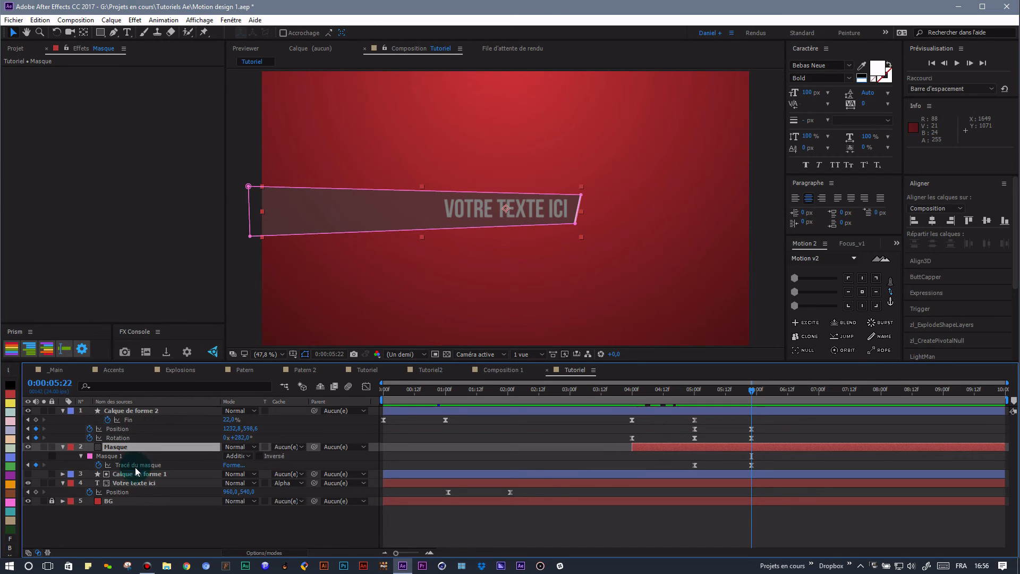
# Step: Precompose Votre texte ici and Calque de forme 1 together, transferring all attributes and matching the composition's duration to the selected layers
pyautogui.click(152, 484)
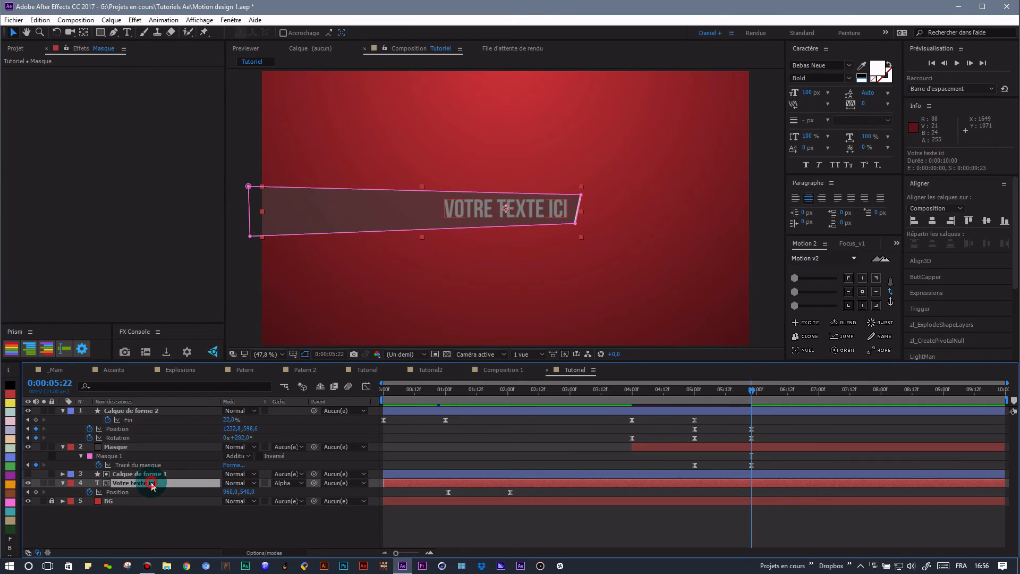
pyautogui.keyDown('ctrl'); pyautogui.click(154, 474); pyautogui.keyUp('ctrl')
pyautogui.rightClick(159, 474)
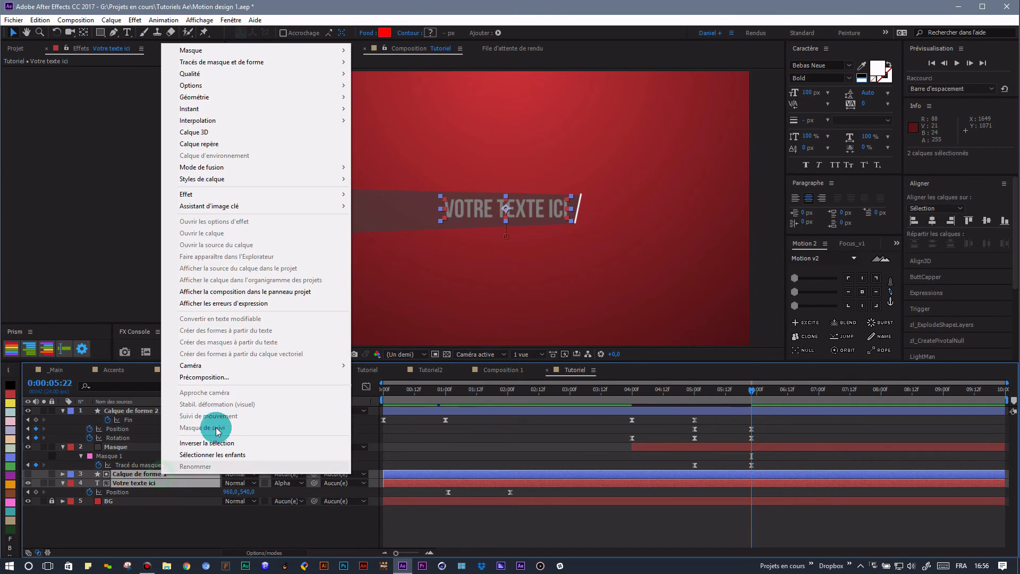
pyautogui.click(207, 377)
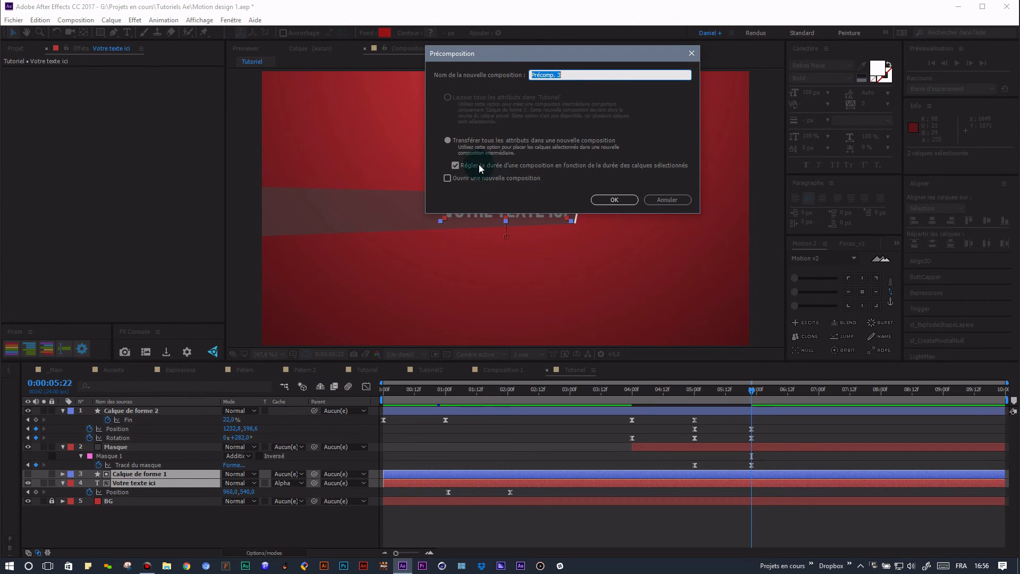
pyautogui.click(624, 202)
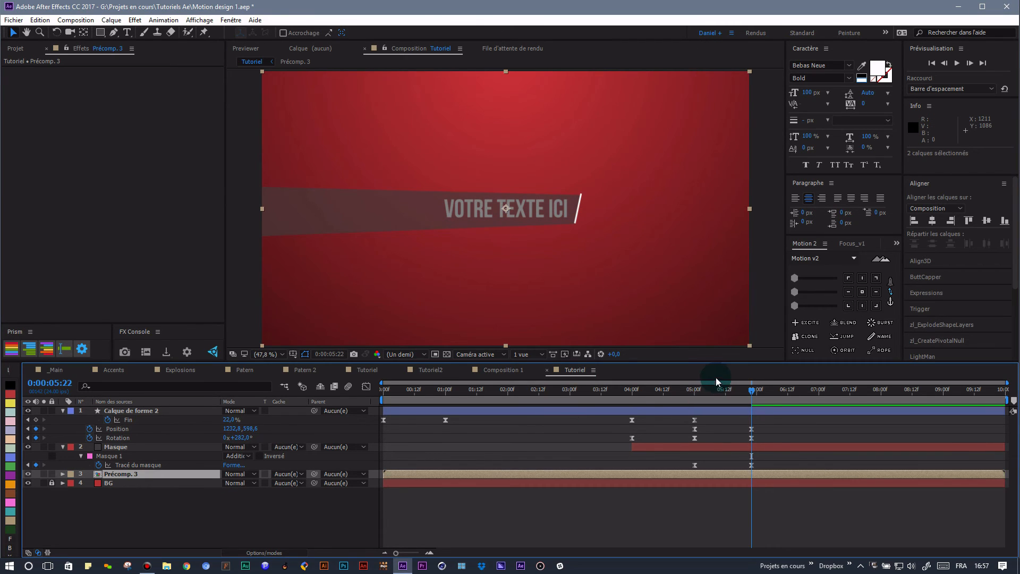
# Step: Set the Masque layer's opacity to 100% and turn its visibility back on
pyautogui.moveTo(751, 391); pyautogui.dragTo(489, 392)
pyautogui.moveTo(400, 404)
pyautogui.mouseDown()
pyautogui.moveTo(375, 396)
pyautogui.moveTo(747, 391)
pyautogui.moveTo(697, 391)
pyautogui.mouseUp()
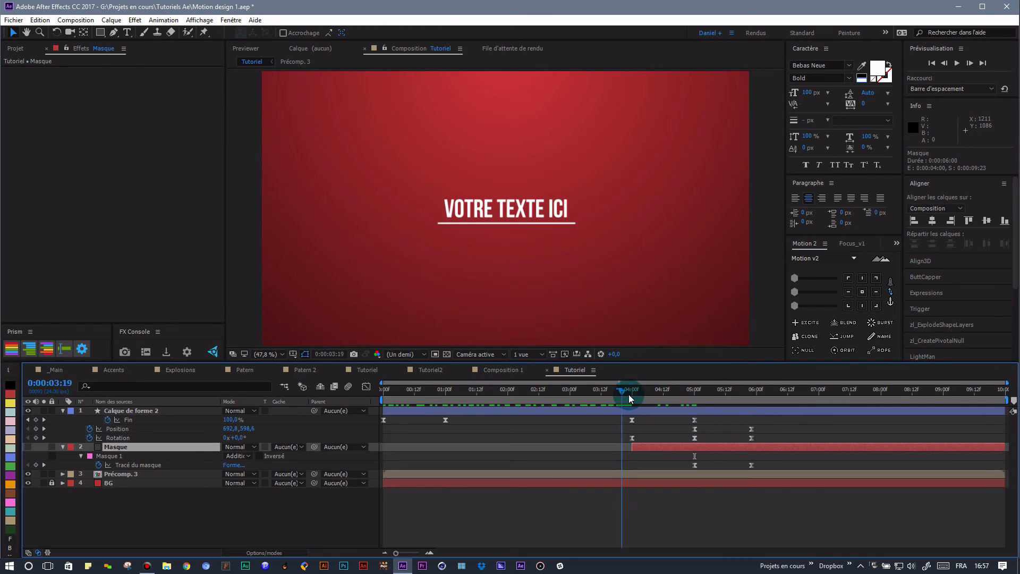
pyautogui.moveTo(693, 391)
pyautogui.mouseDown()
pyautogui.moveTo(670, 392)
pyautogui.moveTo(695, 391)
pyautogui.mouseUp()
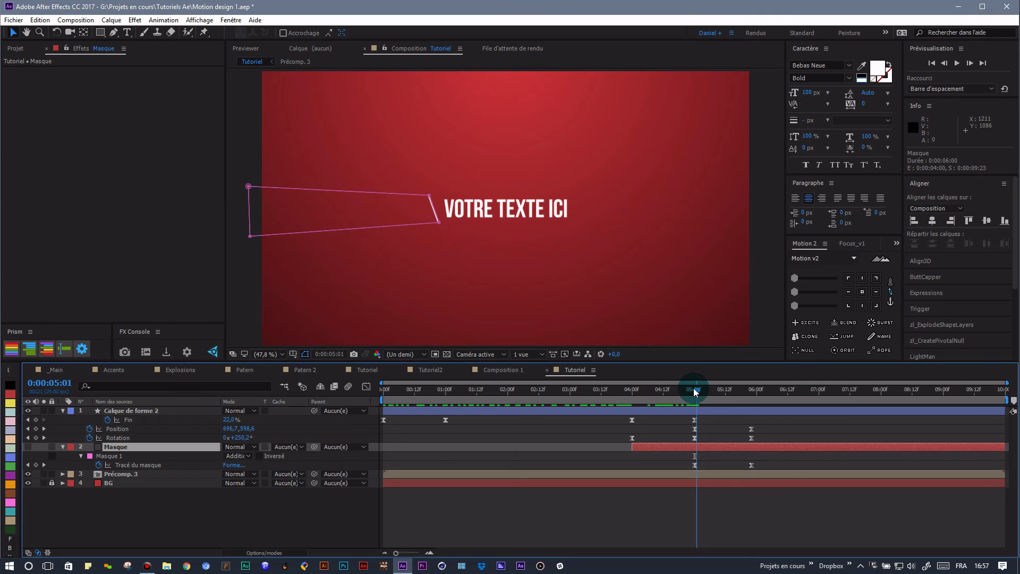
pyautogui.click(693, 392)
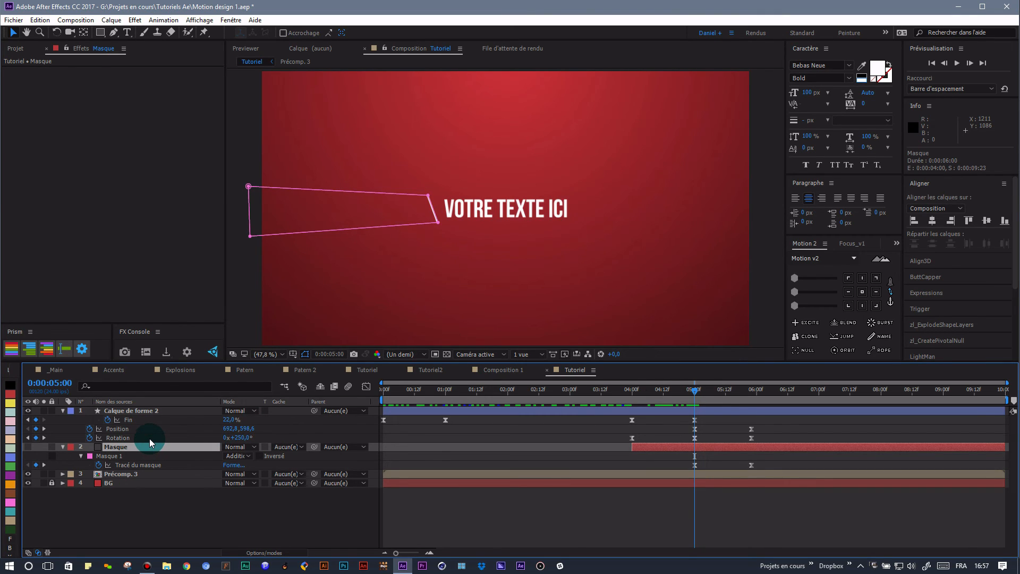
pyautogui.press('t')
pyautogui.moveTo(229, 460); pyautogui.dragTo(292, 457)
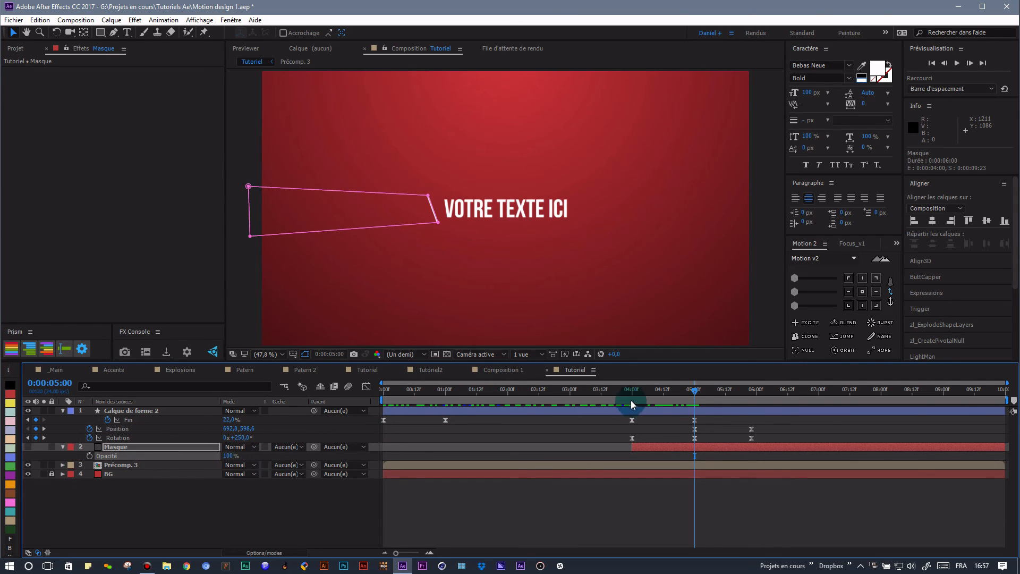
pyautogui.moveTo(695, 392)
pyautogui.mouseDown()
pyautogui.moveTo(619, 398)
pyautogui.moveTo(684, 397)
pyautogui.mouseUp()
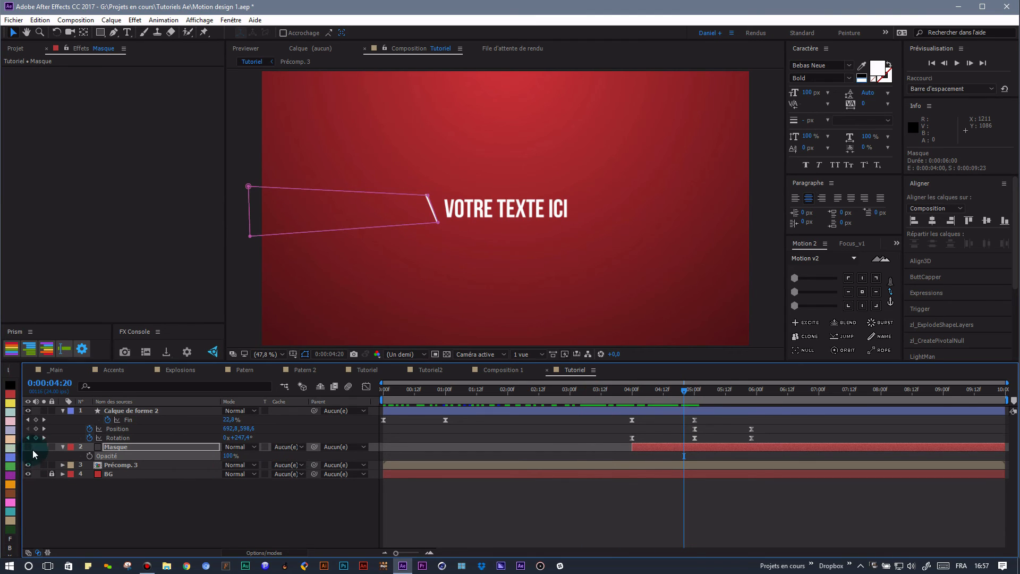
pyautogui.click(28, 447)
pyautogui.moveTo(685, 391)
pyautogui.mouseDown()
pyautogui.moveTo(551, 396)
pyautogui.moveTo(697, 395)
pyautogui.mouseUp()
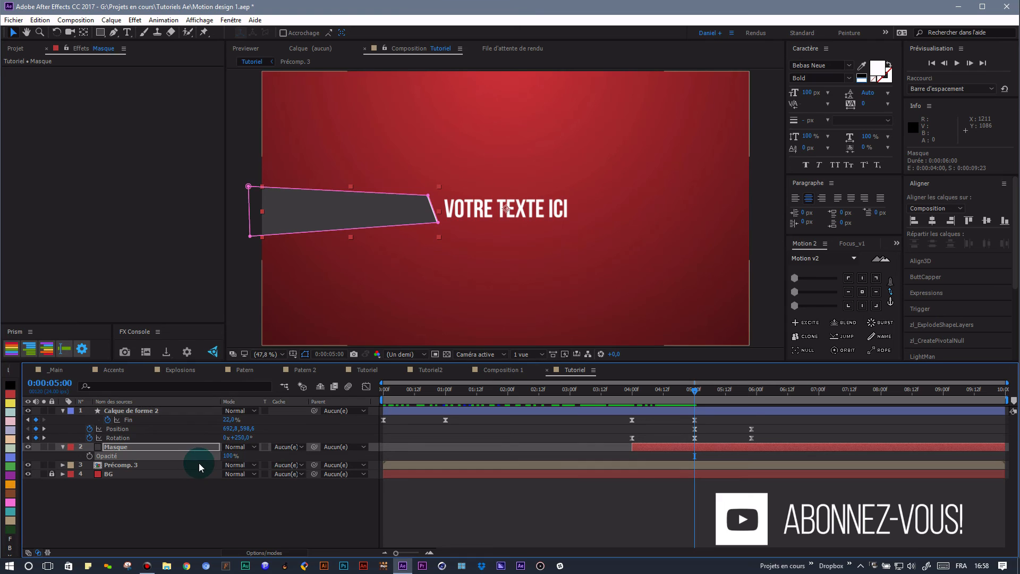
# Step: Set the track matte of Précomp. 3 to Alpha inversé Masque and preview the animation from the start
pyautogui.click(302, 465)
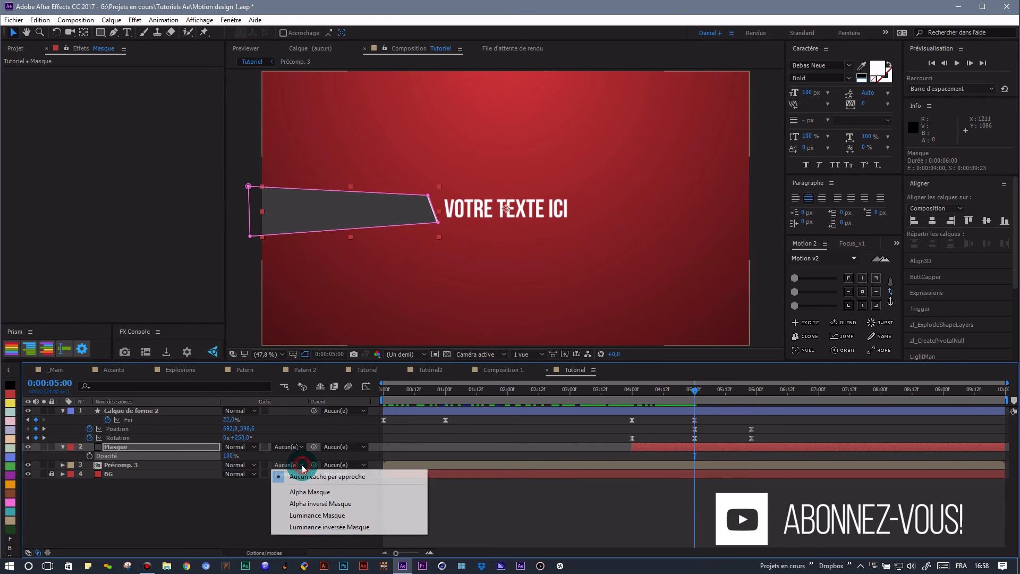
pyautogui.click(303, 504)
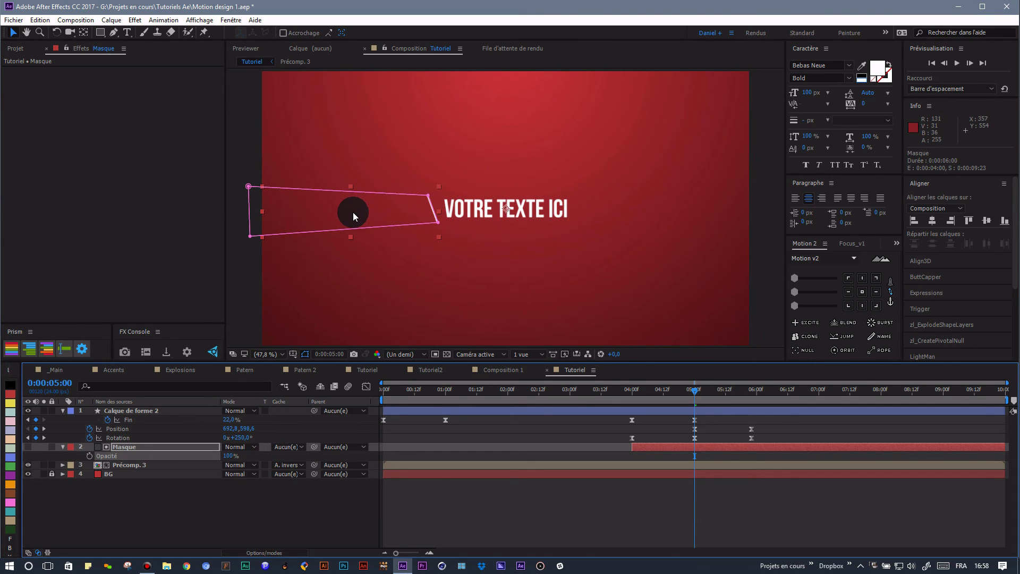
pyautogui.moveTo(694, 389); pyautogui.dragTo(384, 398)
pyautogui.press('space')
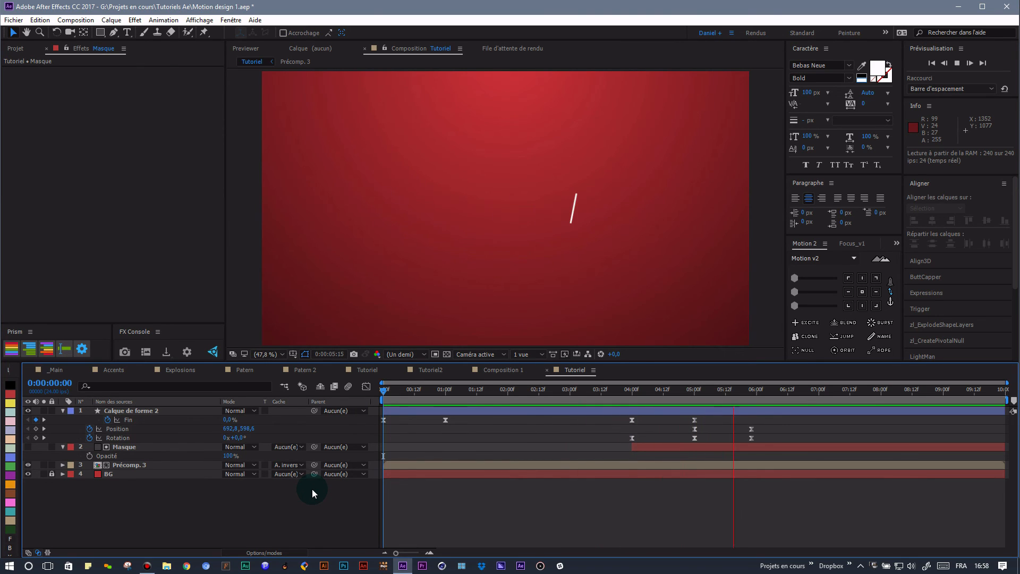
pyautogui.press('space')
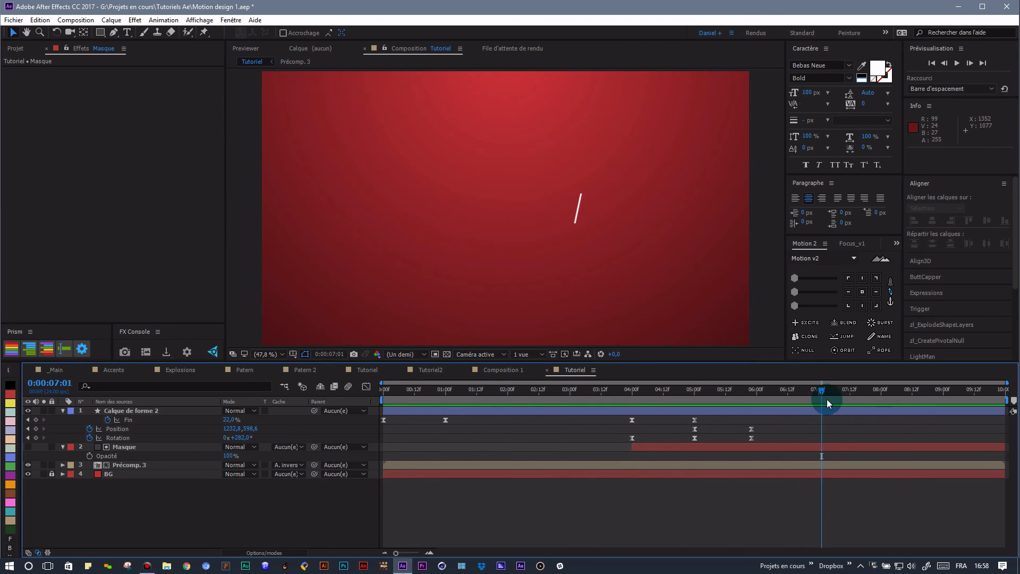
# Step: On Calque de forme 2, add a Fin keyframe at 0:00:05:22 and set Fin to 0% at 0:00:06:12
pyautogui.moveTo(790, 399); pyautogui.dragTo(751, 399)
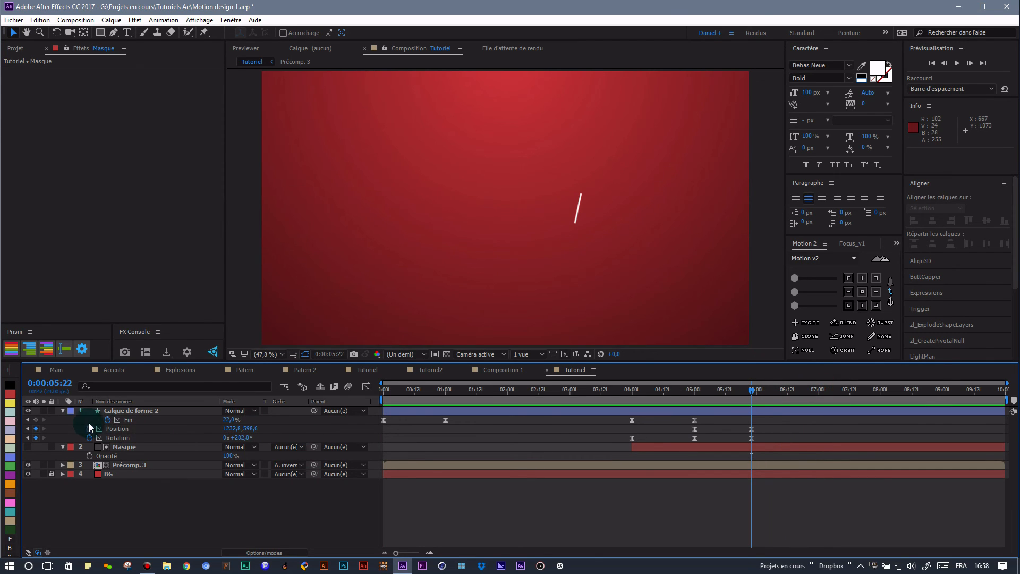
pyautogui.click(107, 412)
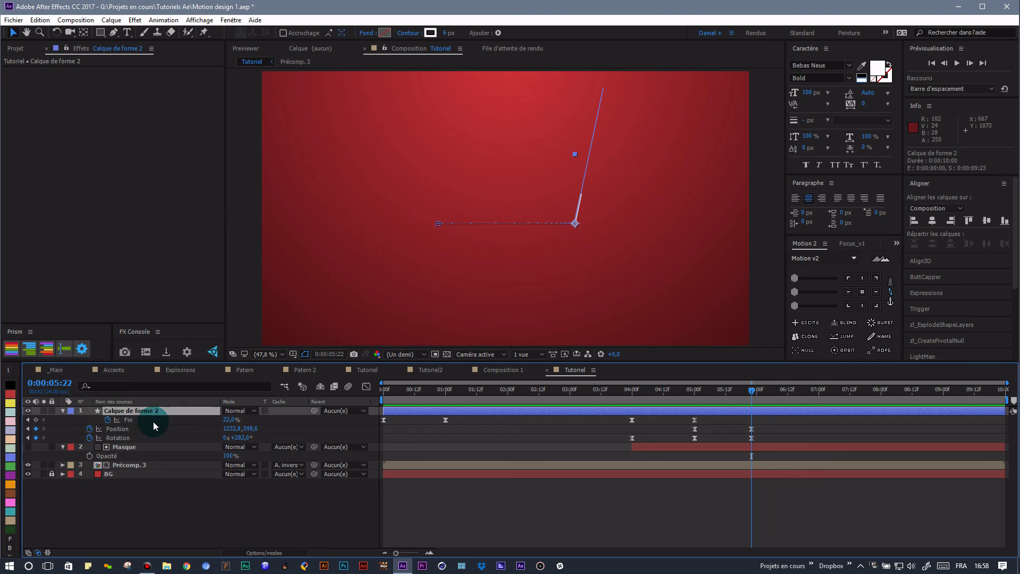
pyautogui.click(36, 420)
pyautogui.moveTo(747, 397); pyautogui.dragTo(788, 389)
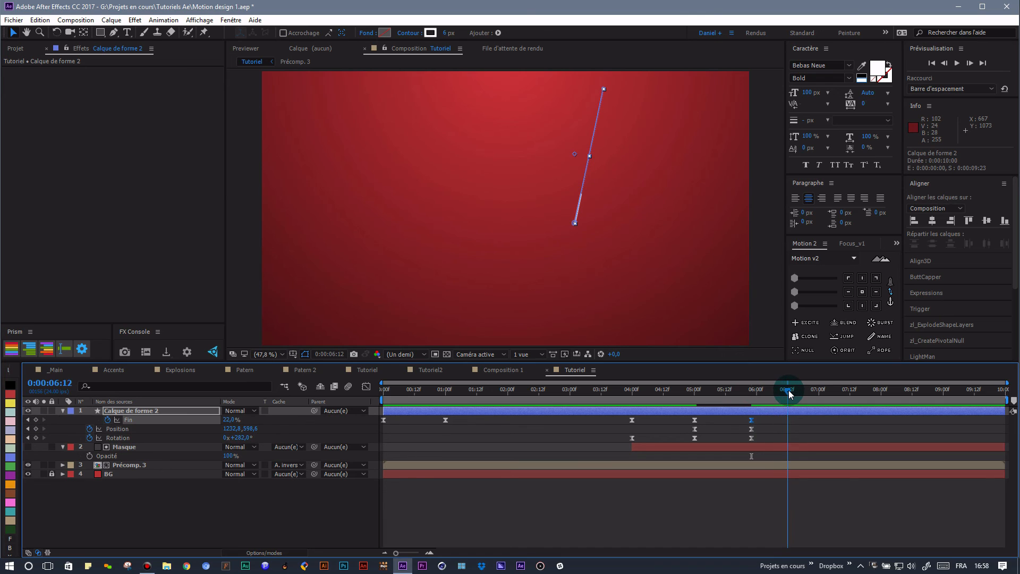
pyautogui.moveTo(232, 419); pyautogui.dragTo(175, 423)
pyautogui.click(795, 423)
# Step: Increase the incoming influence of the Fin keyframe at 0:00:06:12 so the line's closing speed curve peaks early
pyautogui.moveTo(795, 424); pyautogui.dragTo(684, 433)
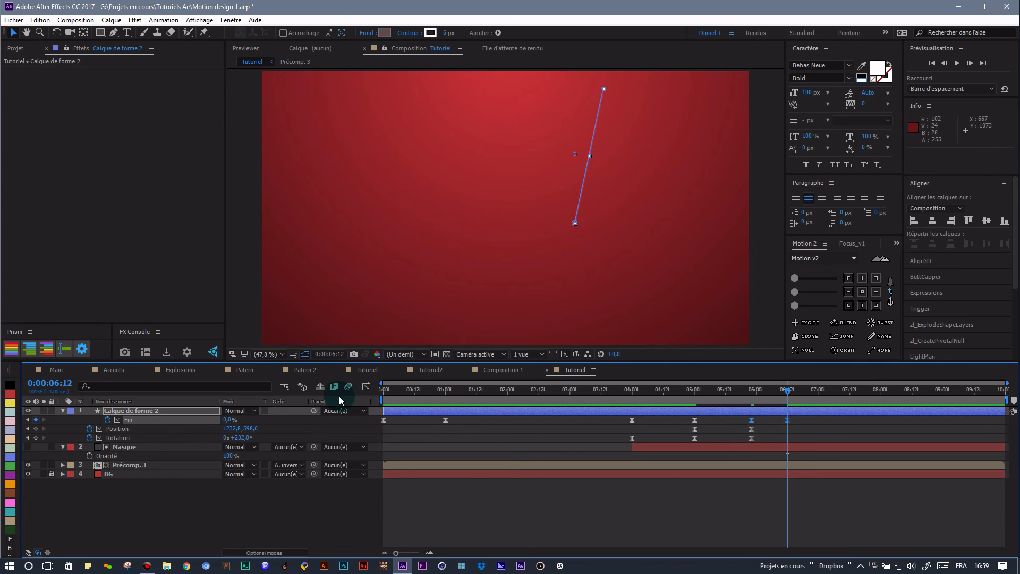
pyautogui.click(366, 386)
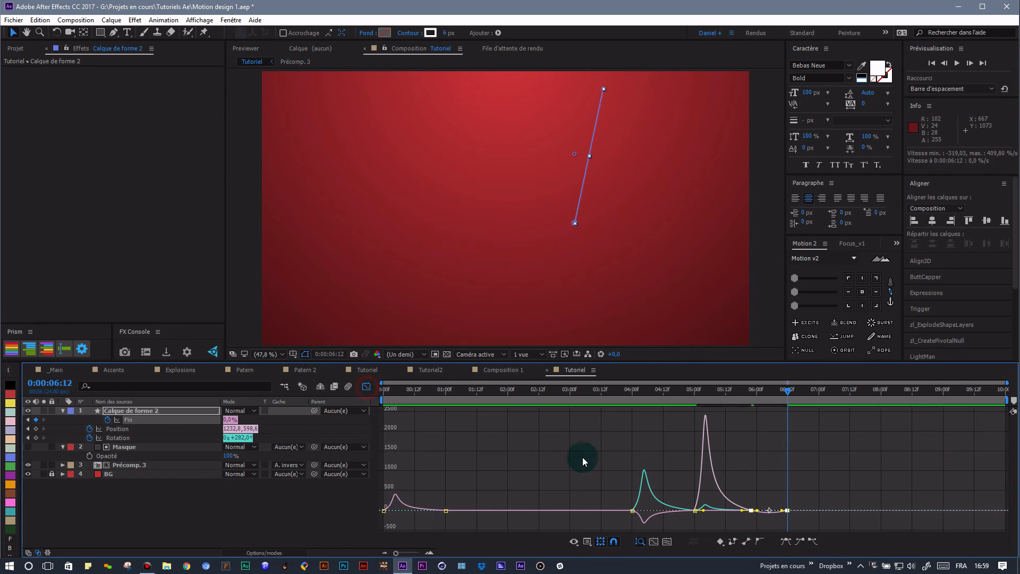
pyautogui.click(782, 511)
pyautogui.moveTo(777, 511); pyautogui.dragTo(760, 511)
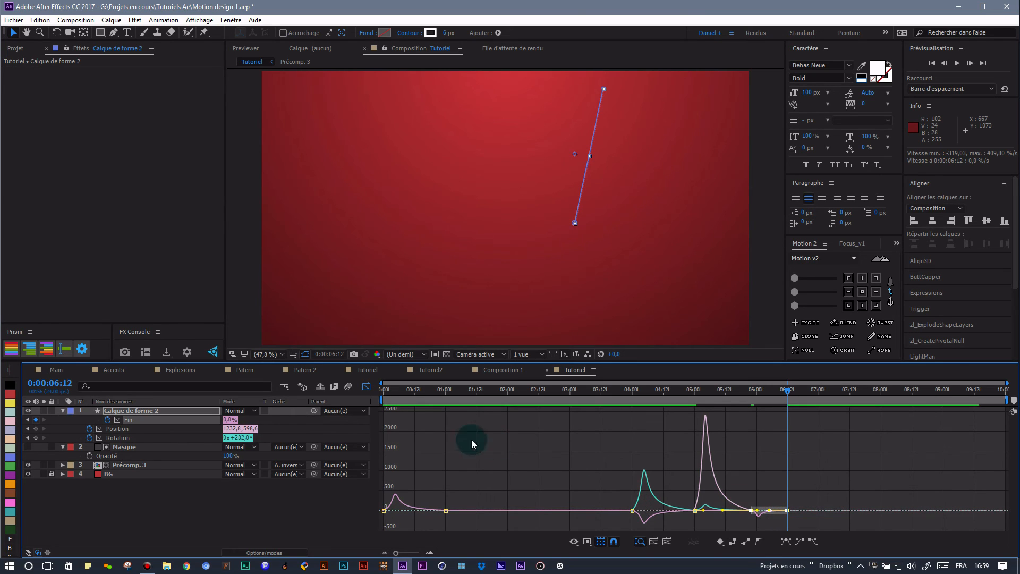
pyautogui.click(366, 386)
# Step: End the work area at 0:00:07:00 and preview the complete title animation from entrance to exit
pyautogui.moveTo(425, 392); pyautogui.dragTo(372, 400)
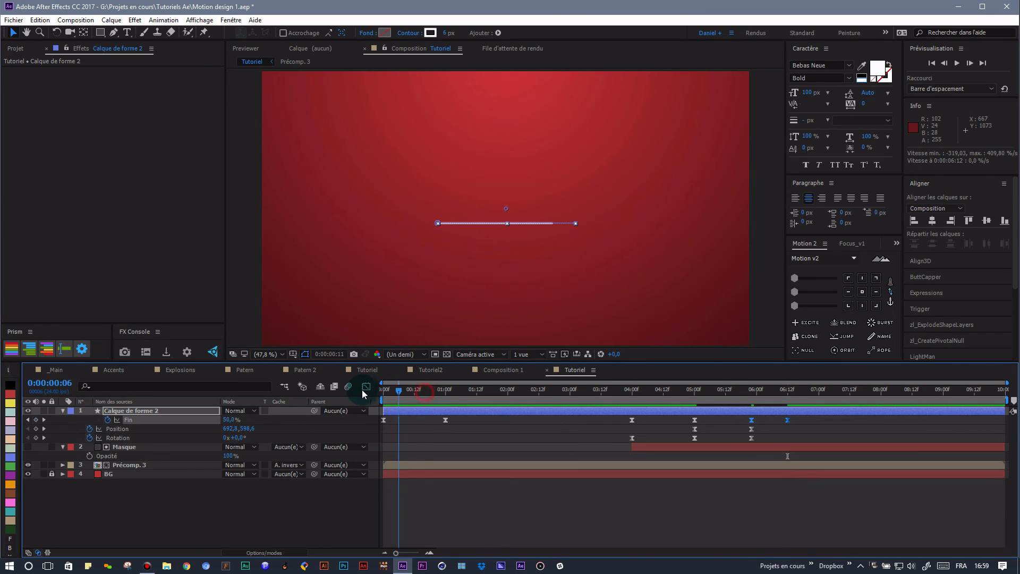
pyautogui.click(343, 506)
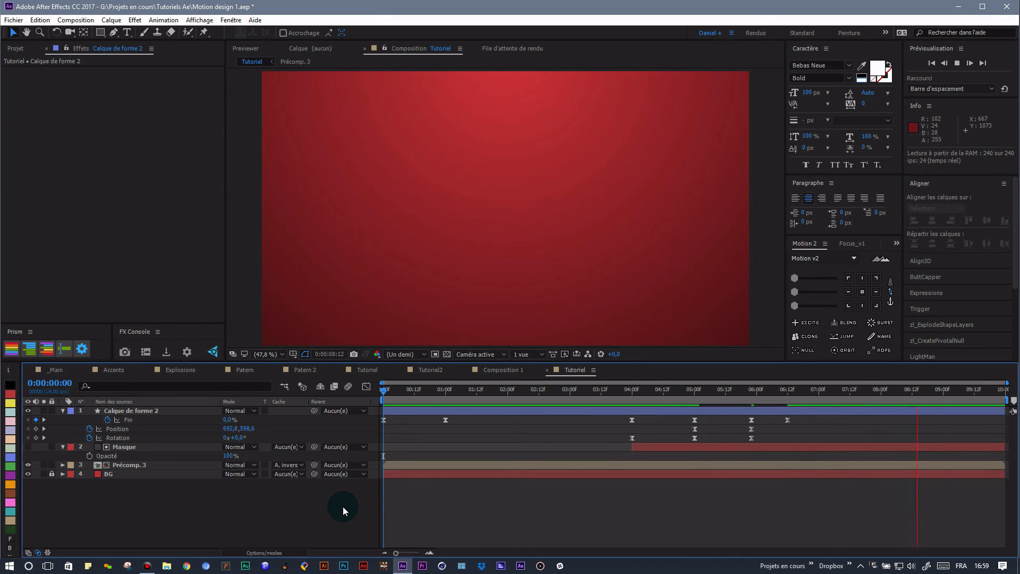
pyautogui.click(583, 391)
pyautogui.moveTo(527, 393); pyautogui.dragTo(697, 399)
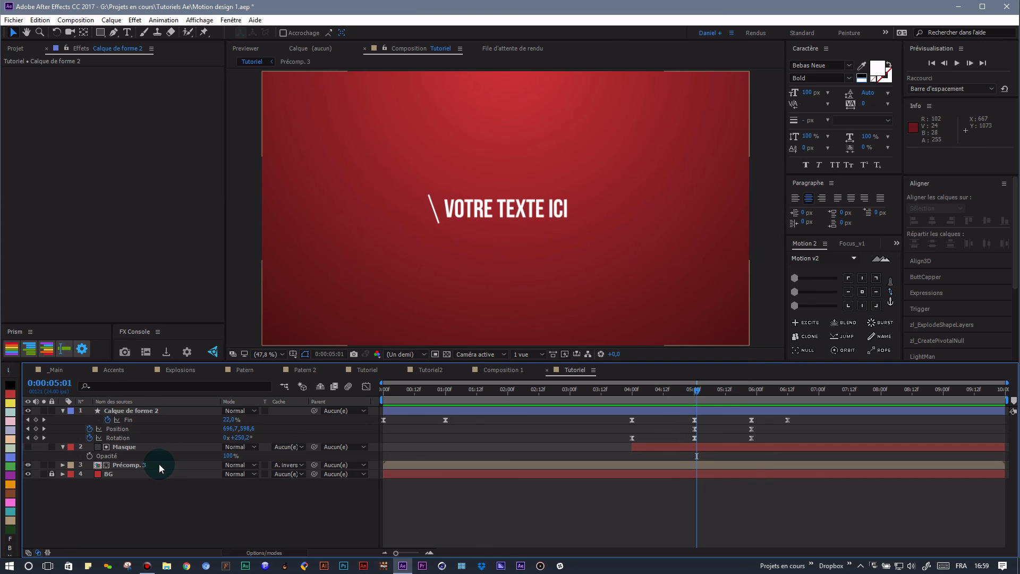
pyautogui.moveTo(697, 404); pyautogui.dragTo(457, 393)
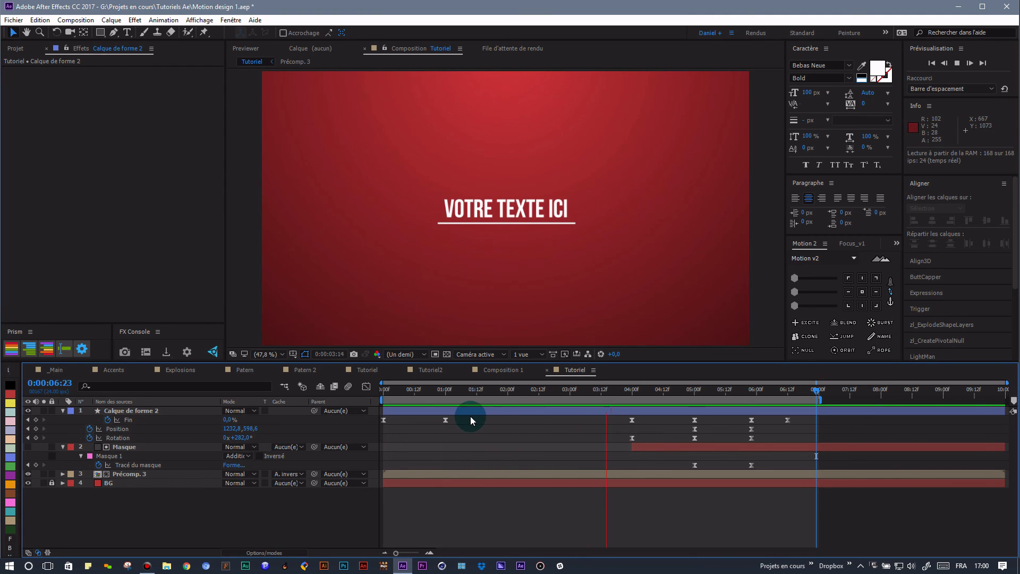
pyautogui.press('space')
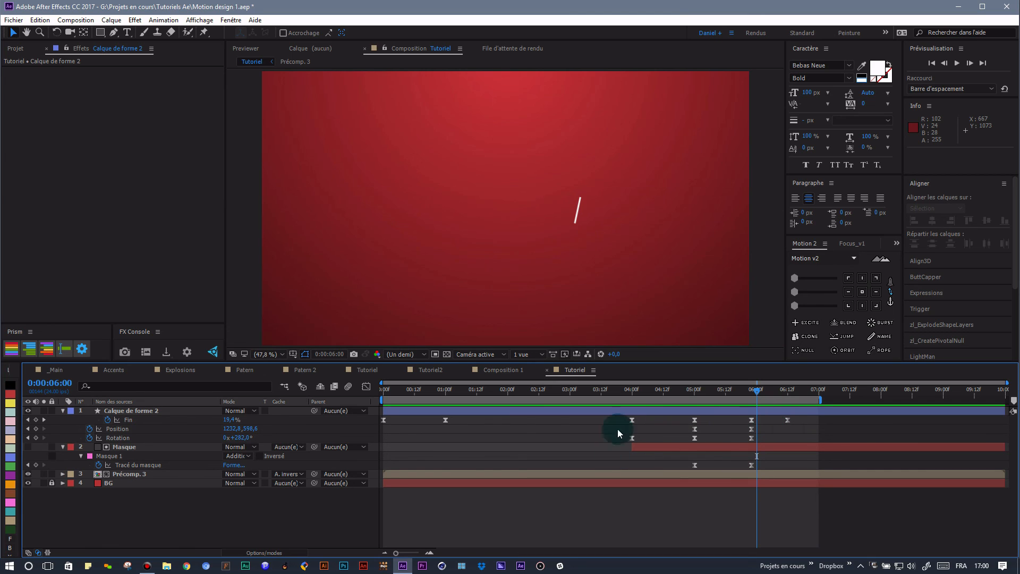
# Step: Collapse the layers and precompose Calque de forme 2, Masque and Précomp. 3 into a composition named Texte8
pyautogui.click(62, 410)
pyautogui.click(62, 420)
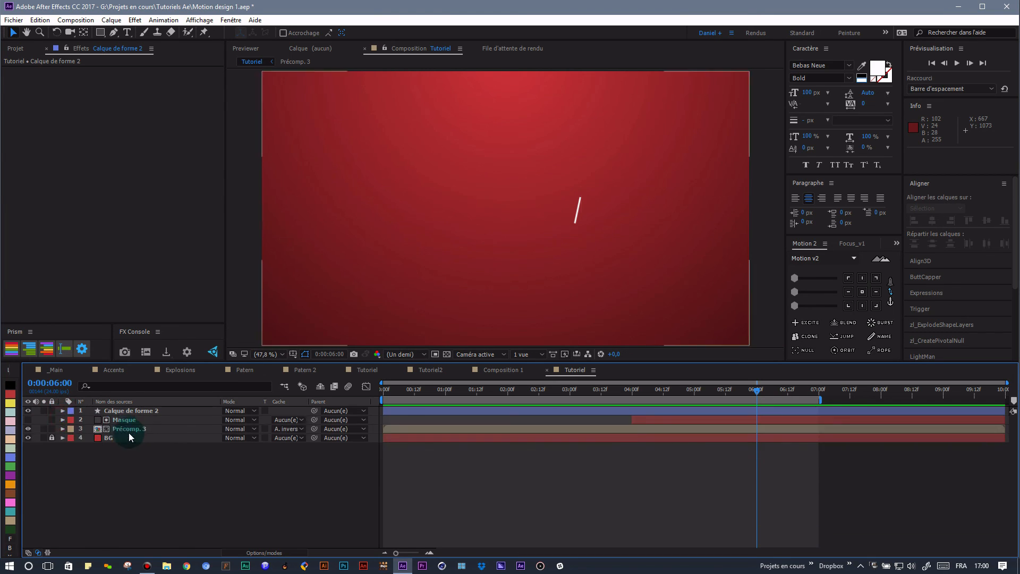
pyautogui.click(136, 429)
pyautogui.keyDown('shift'); pyautogui.click(145, 411); pyautogui.keyUp('shift')
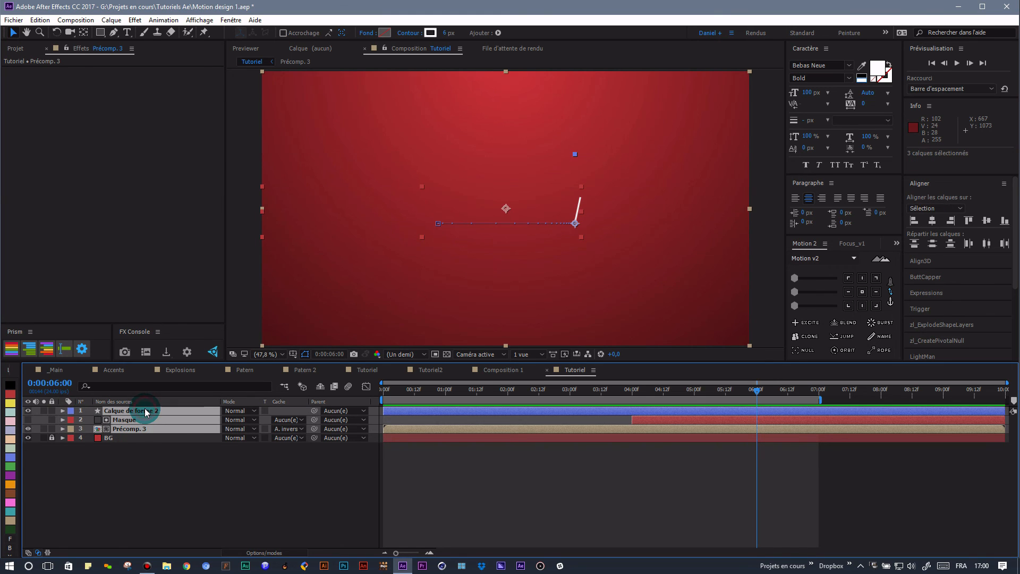
pyautogui.rightClick(147, 413)
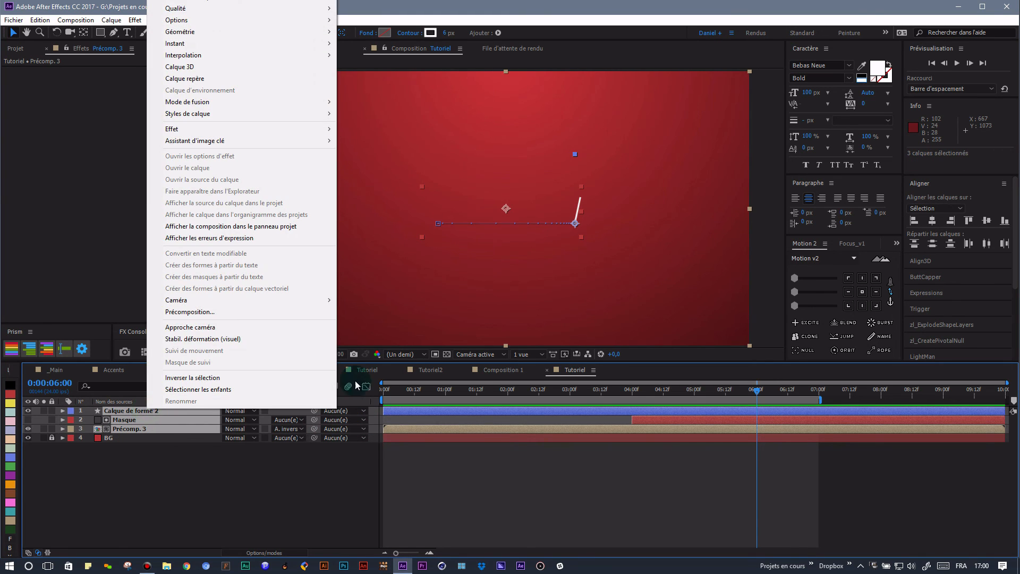
pyautogui.click(266, 321)
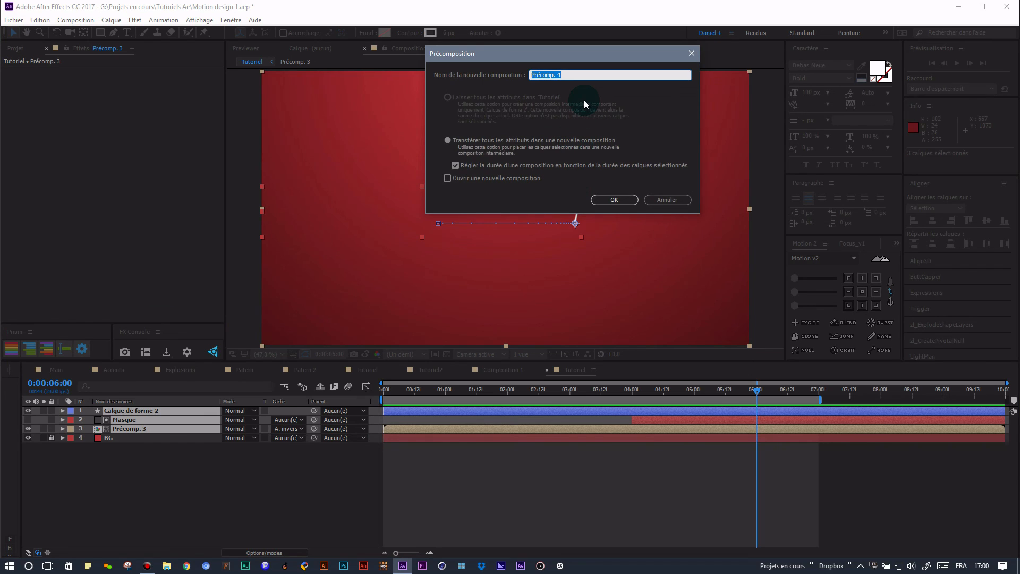
pyautogui.write('Texte8')
pyautogui.click(616, 200)
# Step: Move the current time to 0:00:01:18, where the title is fully displayed, and enable time remapping on the Texte8 layer
pyautogui.moveTo(641, 391); pyautogui.dragTo(492, 393)
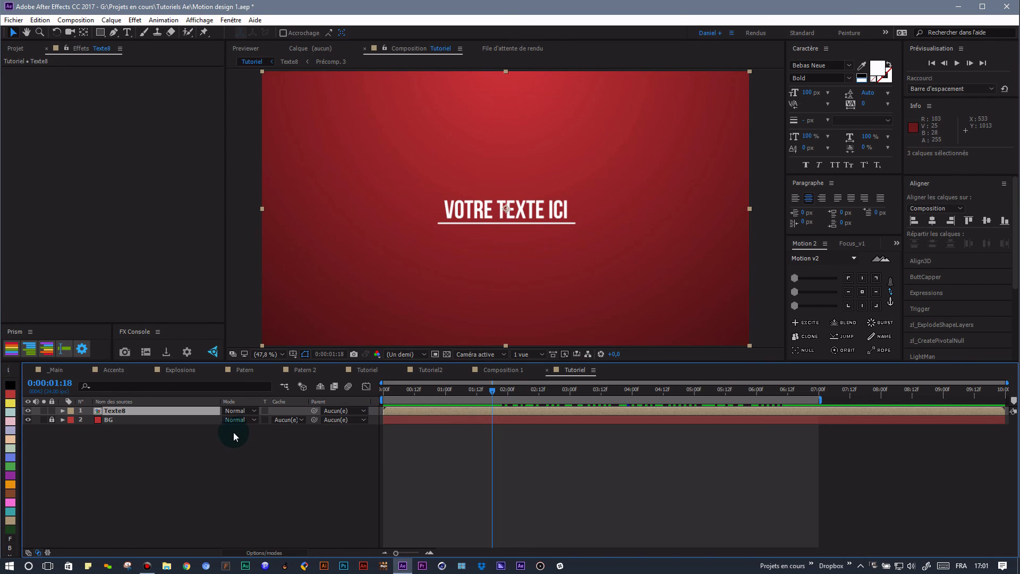
pyautogui.rightClick(103, 411)
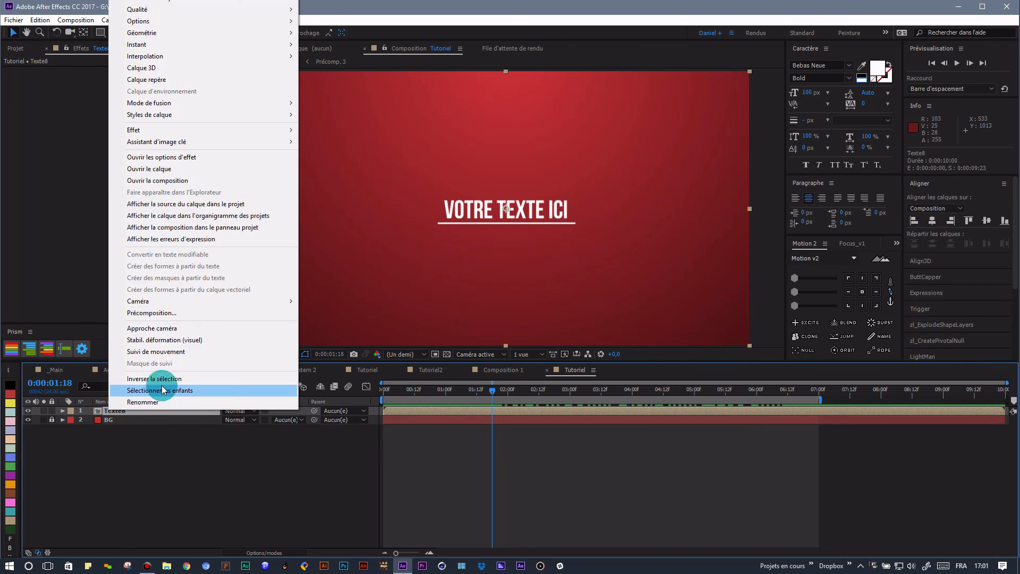
pyautogui.moveTo(153, 45)
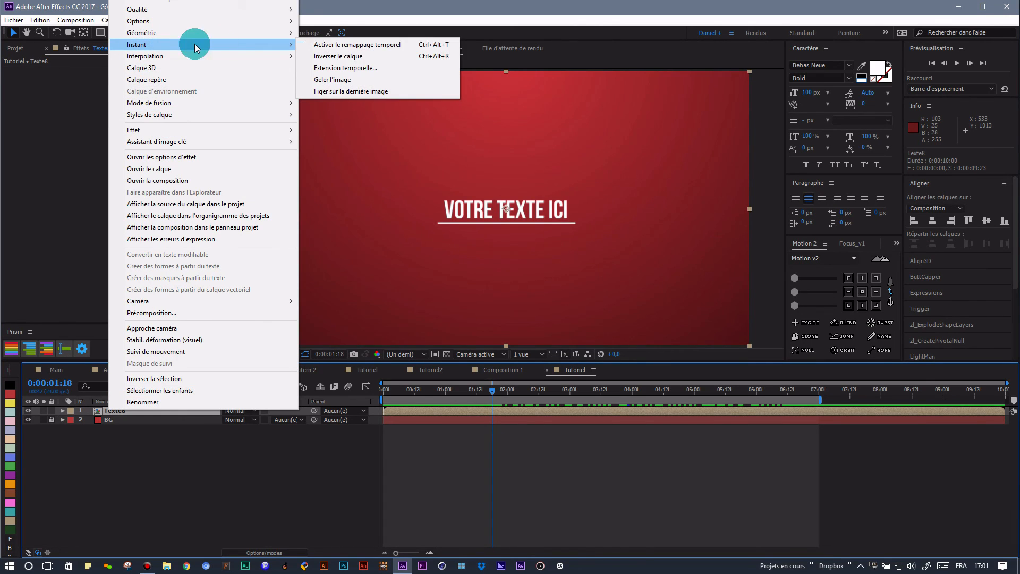
pyautogui.click(351, 44)
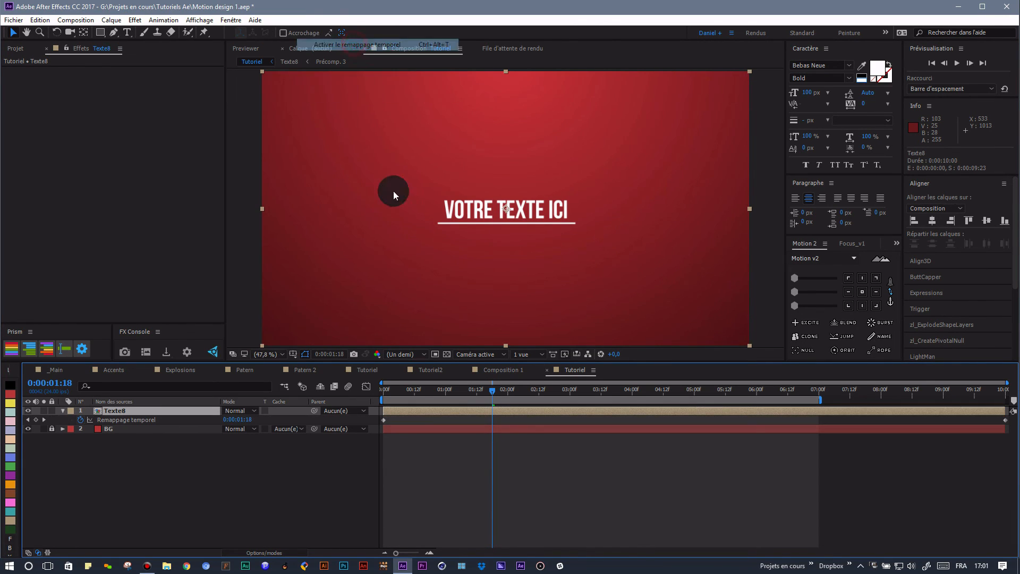
# Step: Add Texte8 time-remap keyframes at 0:00:01:18, 0:00:03:23 and 0:00:06:12, and delete the original keyframe at the layer's end
pyautogui.click(36, 419)
pyautogui.moveTo(492, 392); pyautogui.dragTo(630, 399)
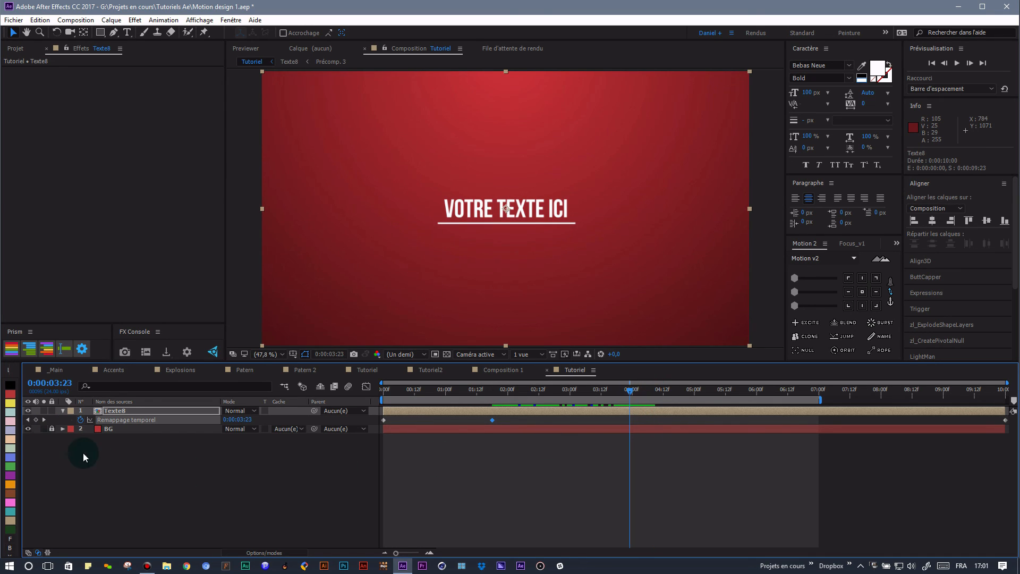
pyautogui.click(36, 420)
pyautogui.moveTo(632, 398); pyautogui.dragTo(787, 384)
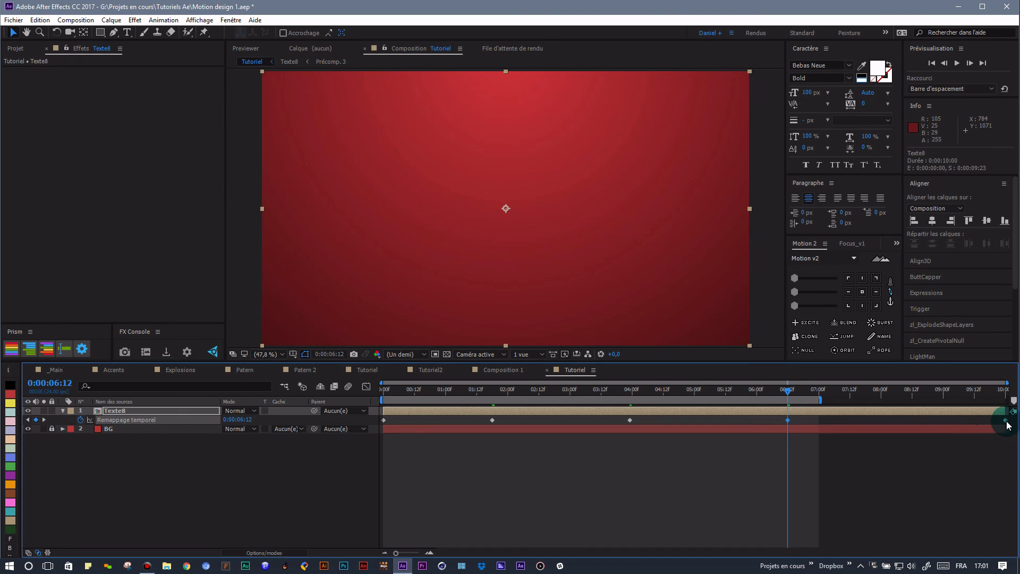
pyautogui.click(1006, 421)
pyautogui.press('Delete')
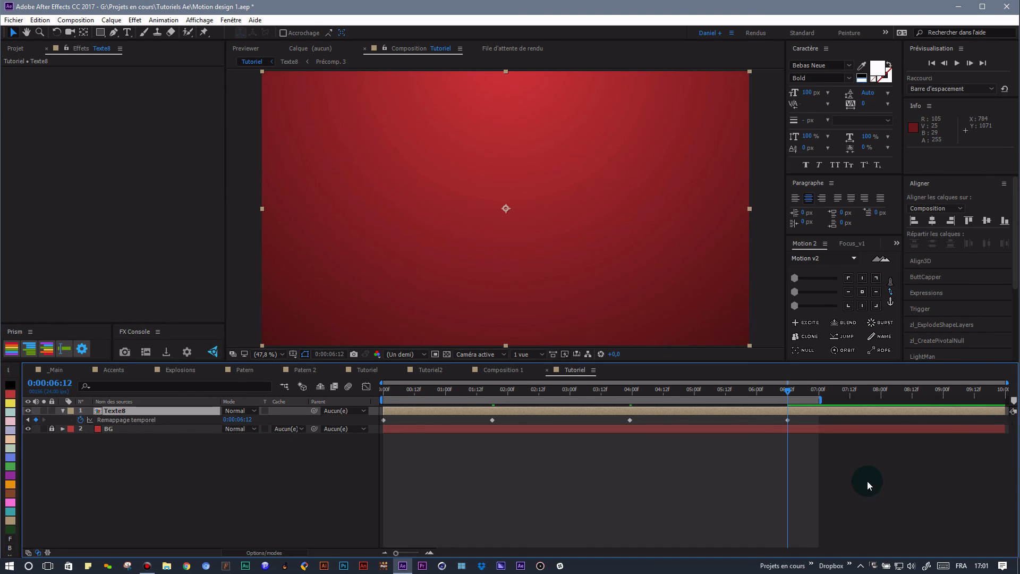
# Step: Shift the two exit time-remap keyframes together so the first sits at 0:00:06:12, extend the work area to the composition's end, and preview
pyautogui.moveTo(612, 419); pyautogui.dragTo(795, 426)
pyautogui.moveTo(629, 422); pyautogui.dragTo(536, 412)
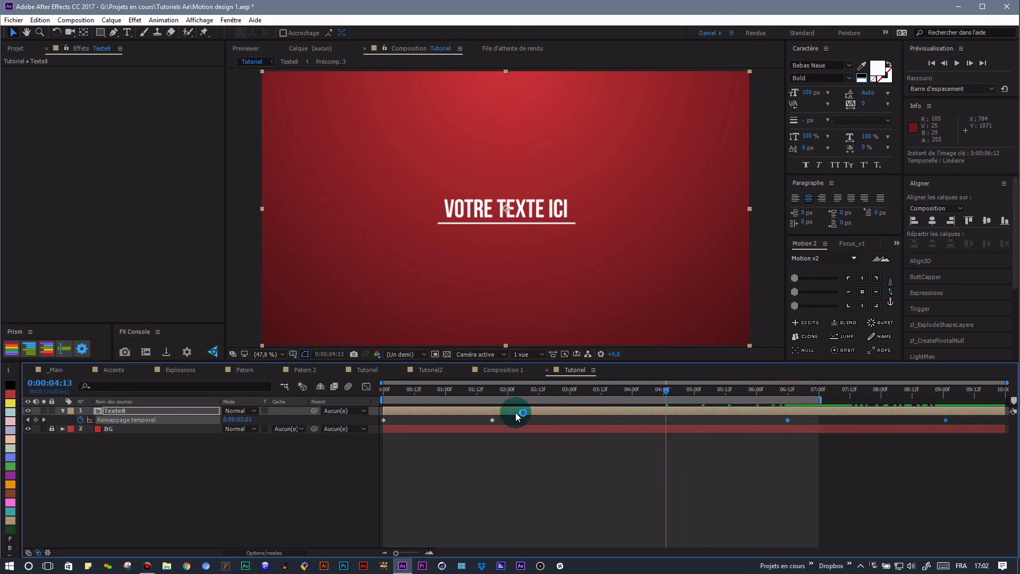
pyautogui.press('space')
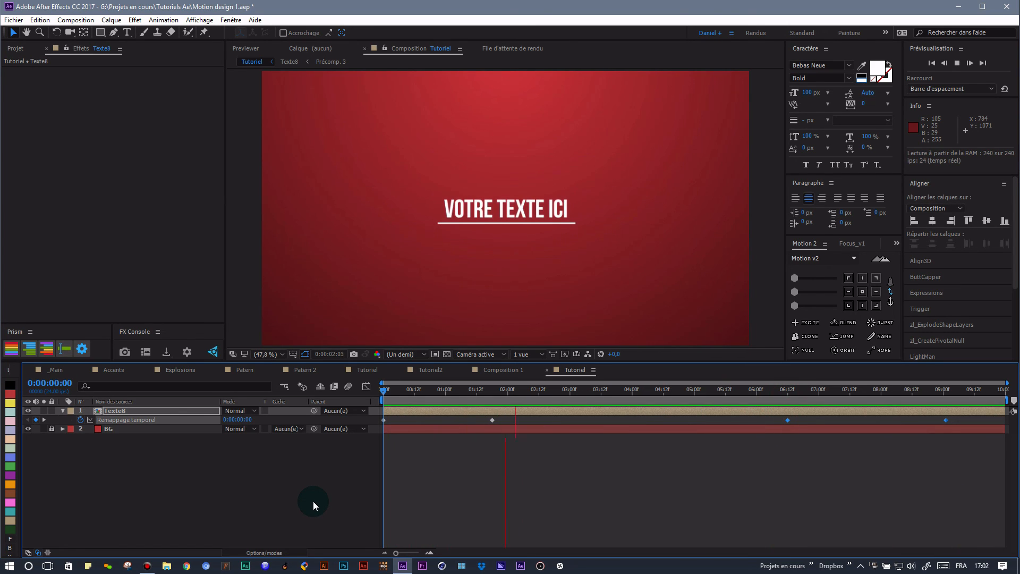